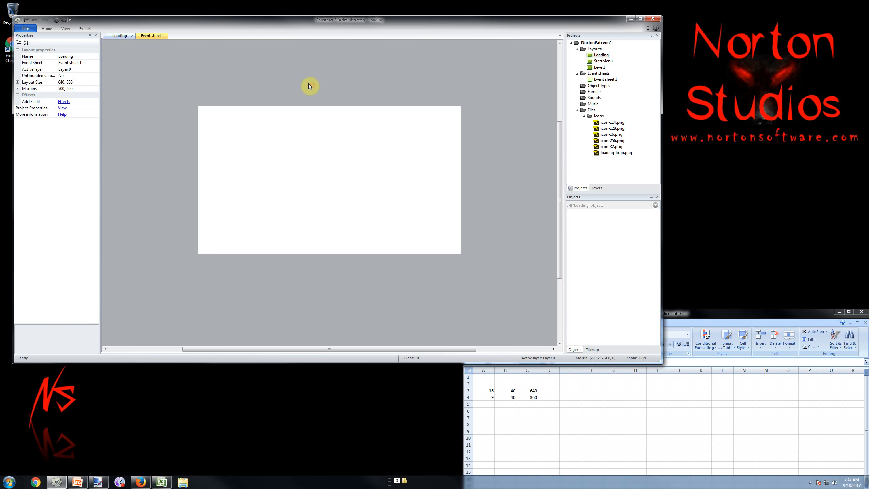
# Set the background color of Layer 0 in the Loading layout to black (0, 0, 0)
pyautogui.click(600, 55)
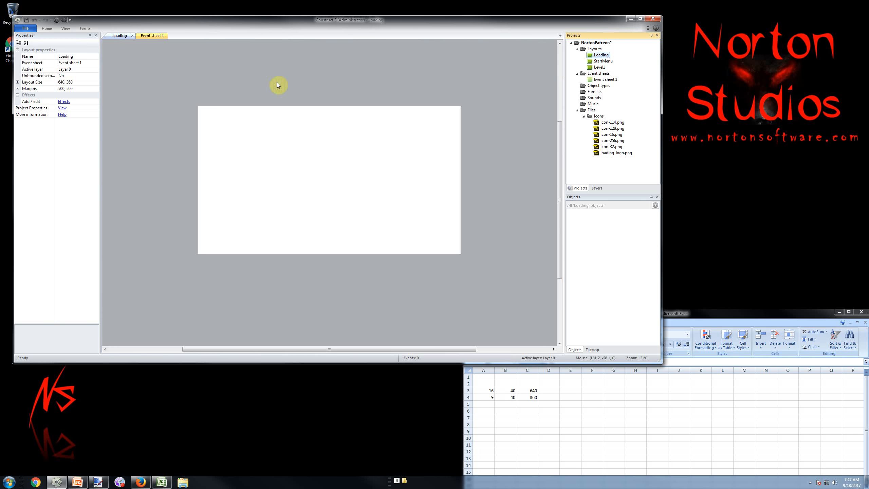
pyautogui.click(597, 189)
pyautogui.click(587, 51)
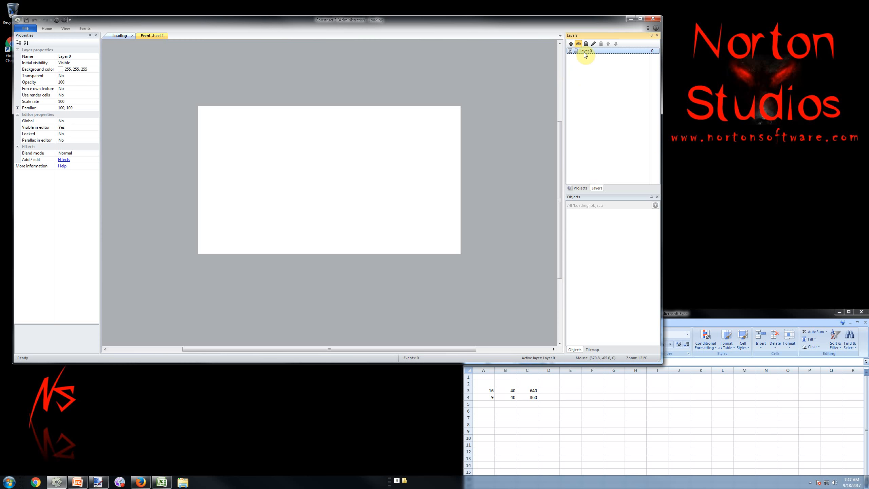
pyautogui.click(96, 69)
pyautogui.click(61, 77)
pyautogui.click(297, 72)
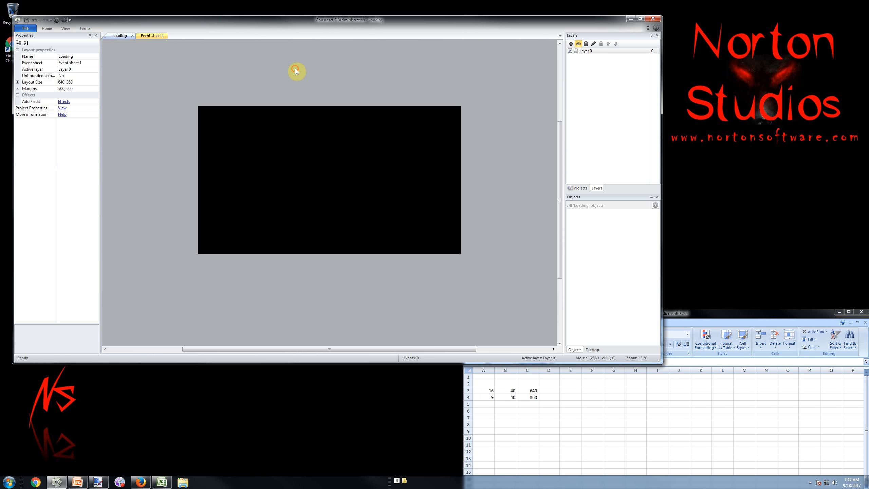
pyautogui.click(809, 483)
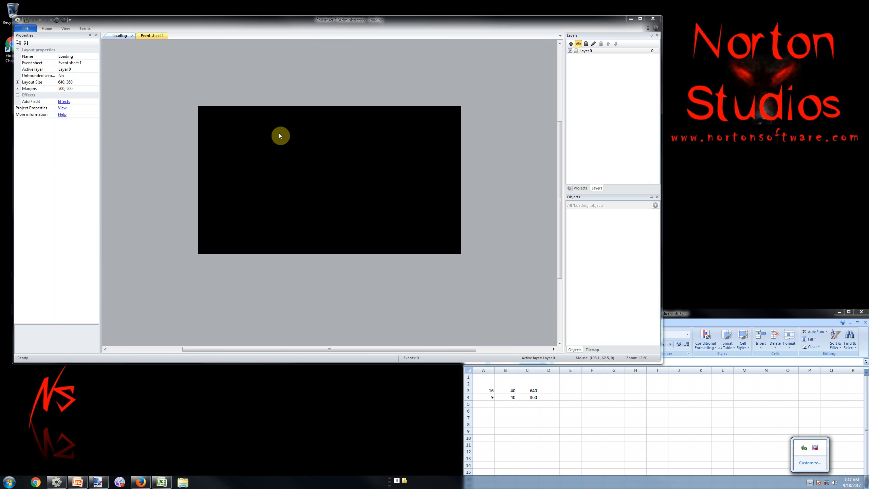
pyautogui.click(265, 87)
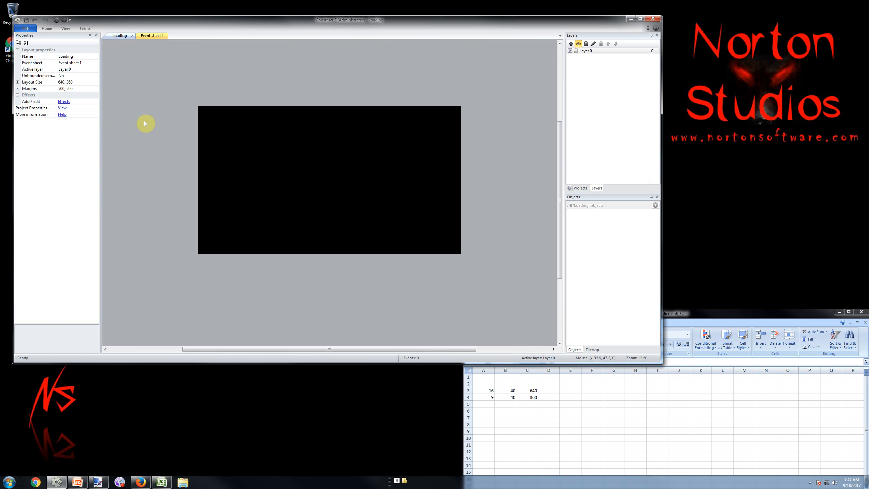
pyautogui.click(585, 51)
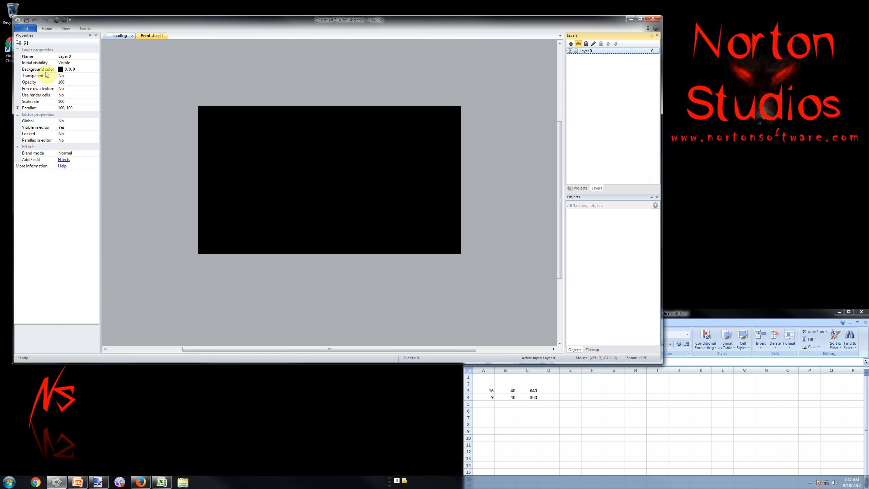
pyautogui.click(319, 93)
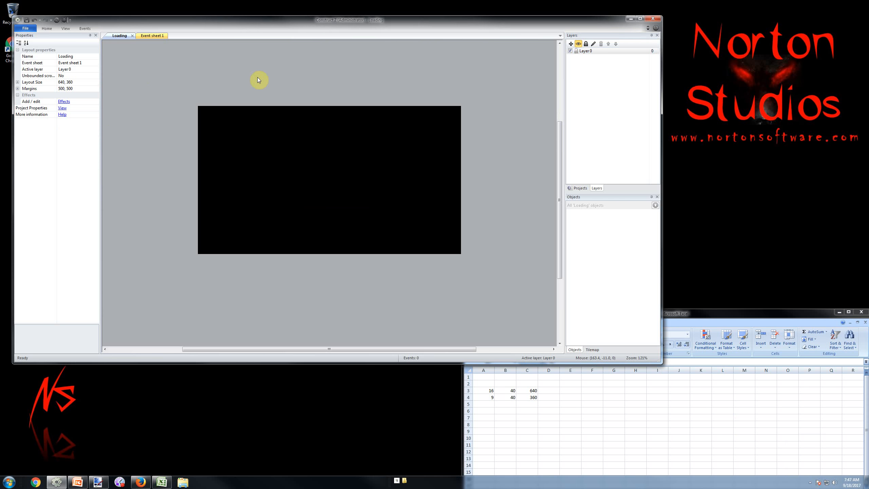
# Insert a new Sprite object in the upper middle of the black Loading layout
pyautogui.doubleClick(265, 141)
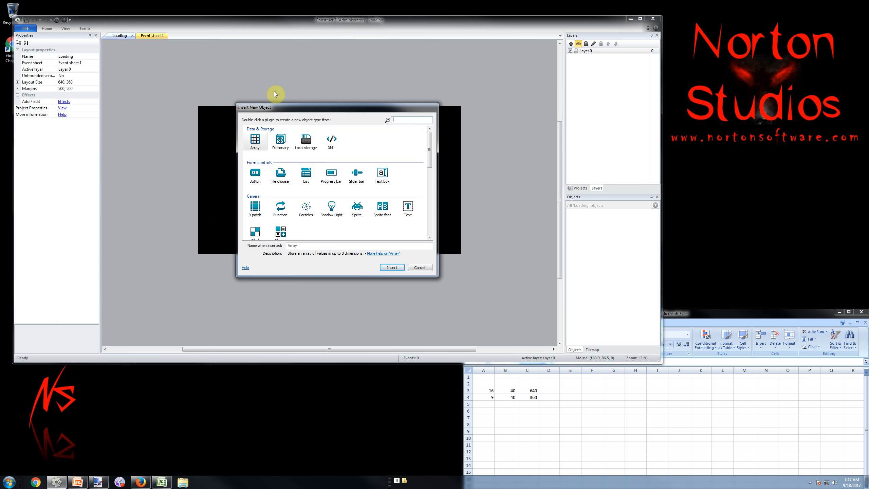
pyautogui.click(356, 207)
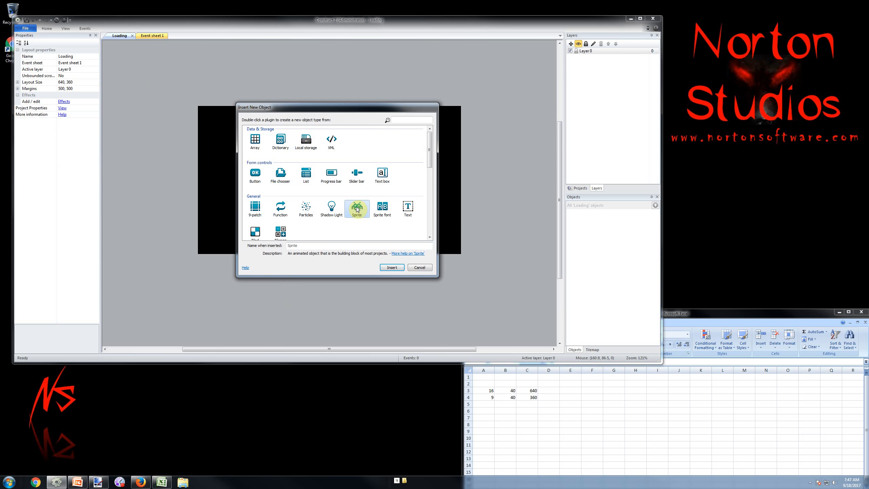
pyautogui.doubleClick(357, 207)
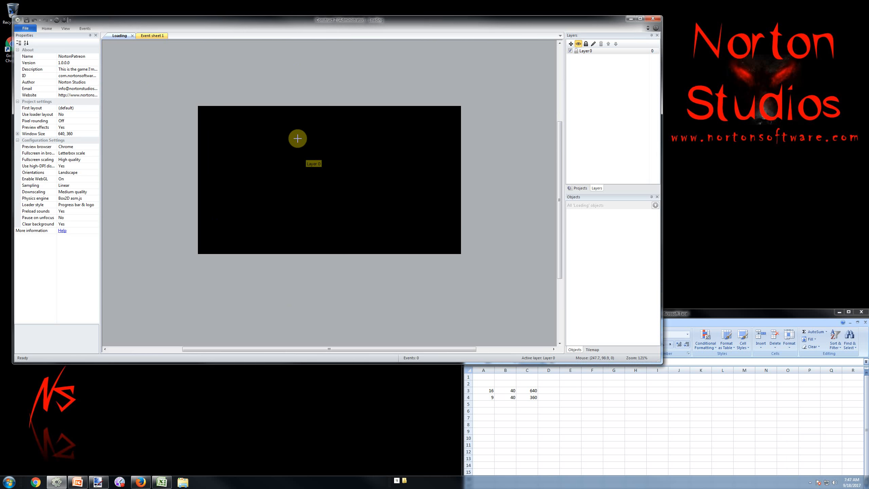
pyautogui.click(297, 137)
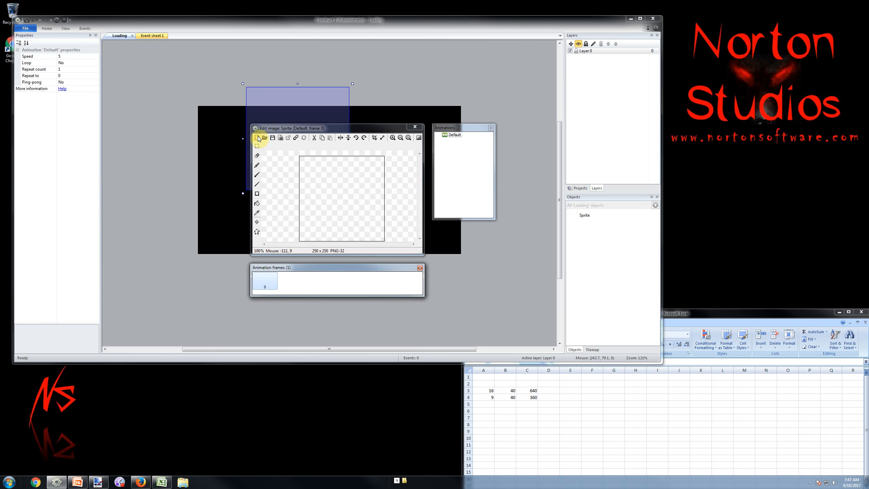
# Enlarge the sprite's image editor and load the Norton Studios logo from the Design folder into the default frame
pyautogui.click(331, 127)
pyautogui.moveTo(331, 126); pyautogui.dragTo(244, 57)
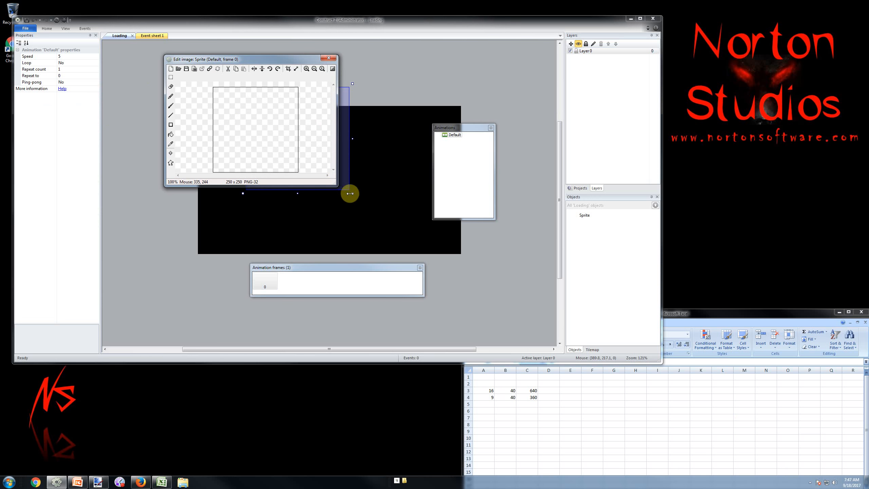
pyautogui.moveTo(333, 185); pyautogui.dragTo(399, 230)
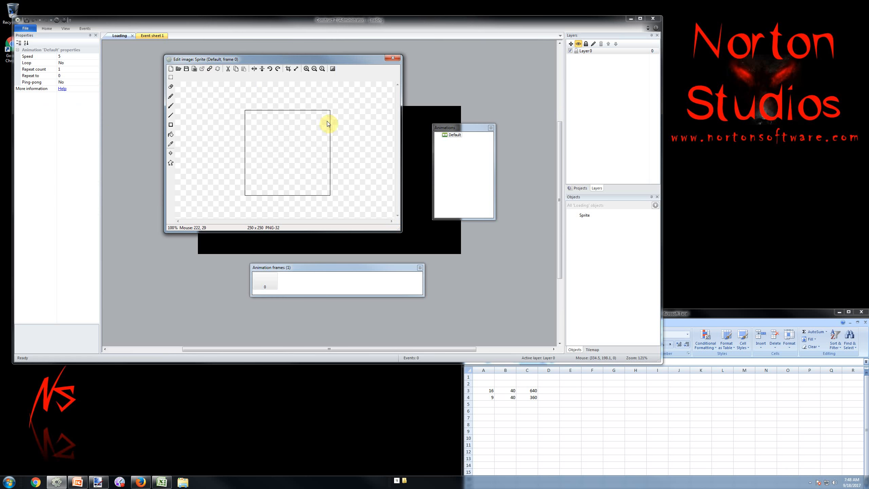
pyautogui.click(178, 68)
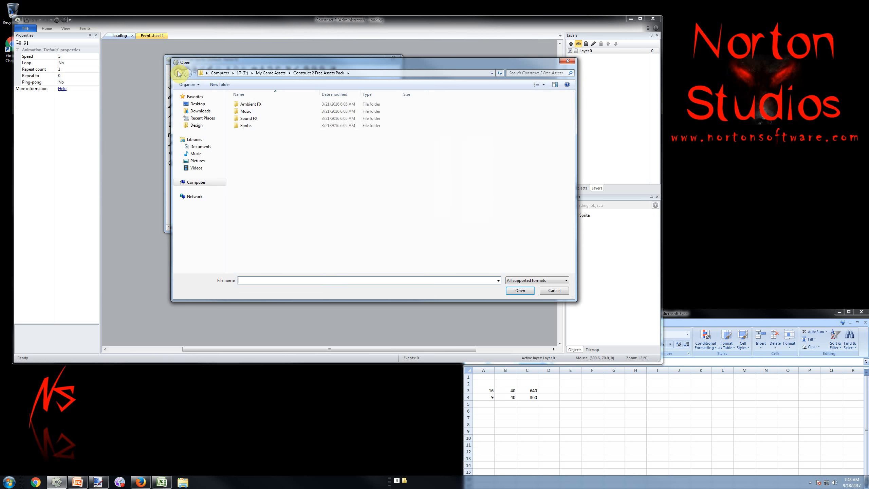
pyautogui.click(196, 126)
pyautogui.doubleClick(247, 104)
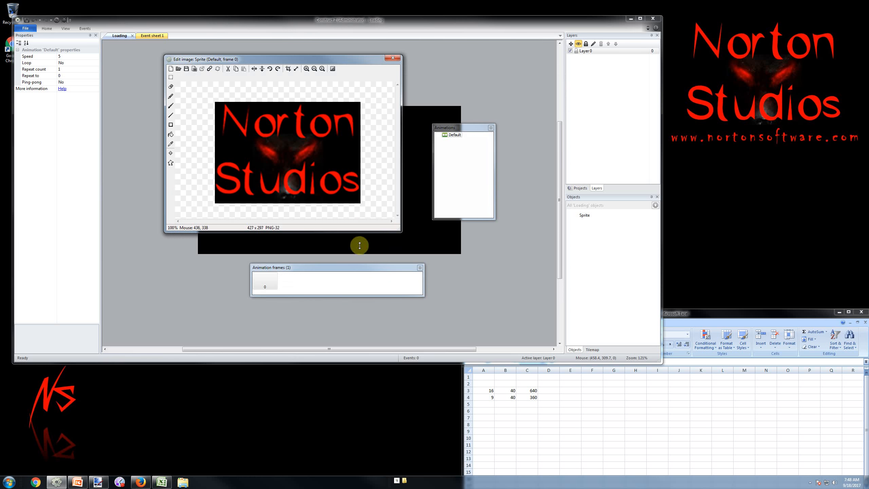
# Review the image alignment options for resizing the logo's canvas without applying a new size
pyautogui.moveTo(307, 63)
pyautogui.mouseDown()
pyautogui.moveTo(249, 68)
pyautogui.moveTo(296, 68)
pyautogui.moveTo(400, 92)
pyautogui.moveTo(301, 74)
pyautogui.moveTo(334, 73)
pyautogui.moveTo(322, 68)
pyautogui.mouseUp()
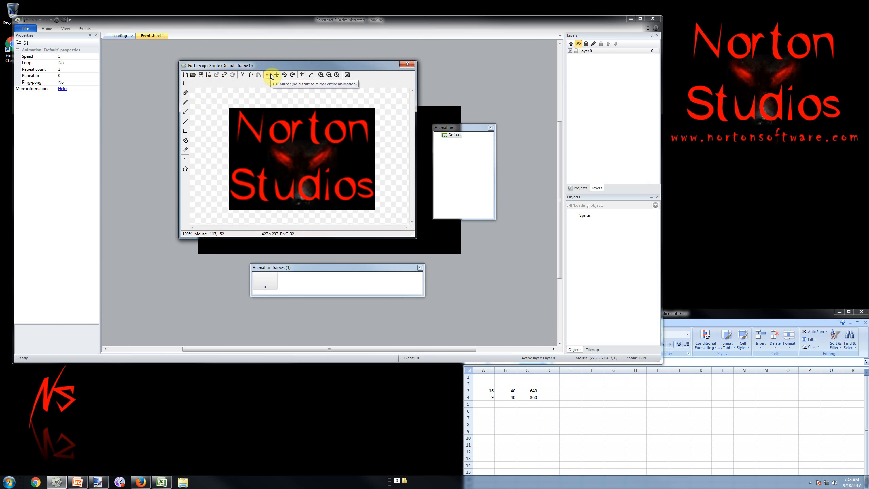
pyautogui.click(311, 75)
pyautogui.click(327, 153)
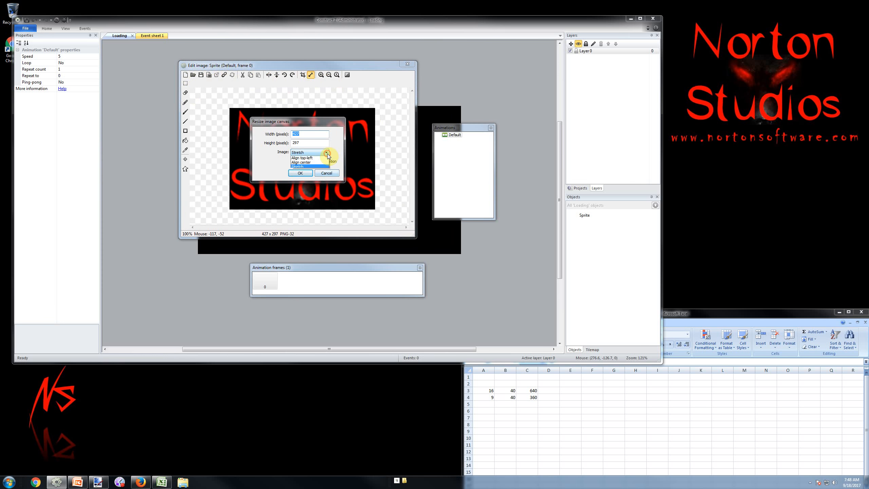
pyautogui.click(327, 153)
pyautogui.click(327, 172)
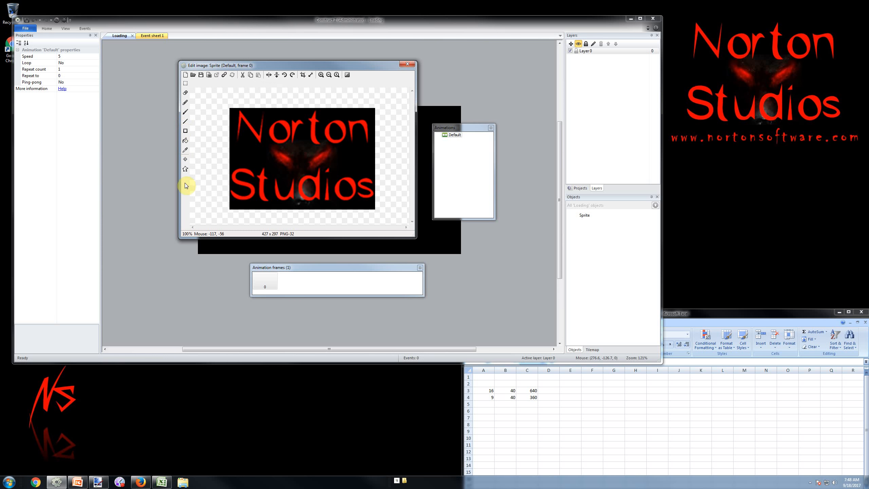
# Show the logo sprite's origin and image points, with the points list beside an enlarged image editor
pyautogui.click(185, 168)
pyautogui.click(185, 158)
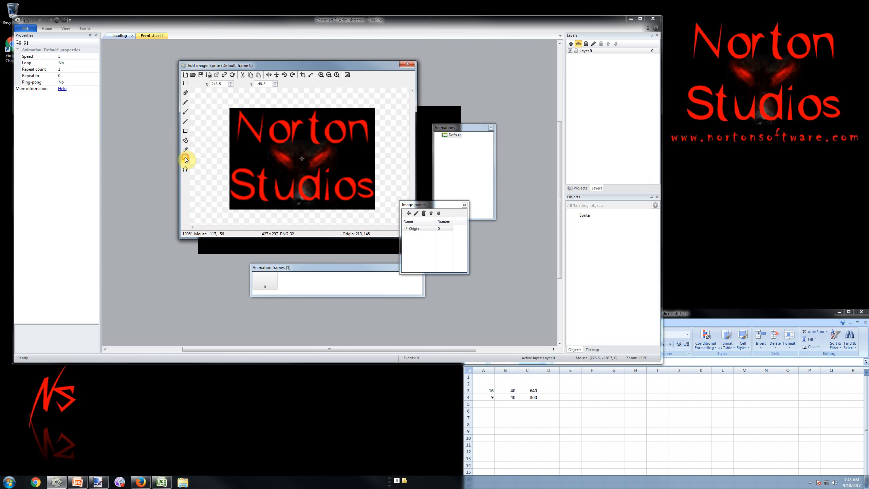
pyautogui.moveTo(418, 206); pyautogui.dragTo(126, 141)
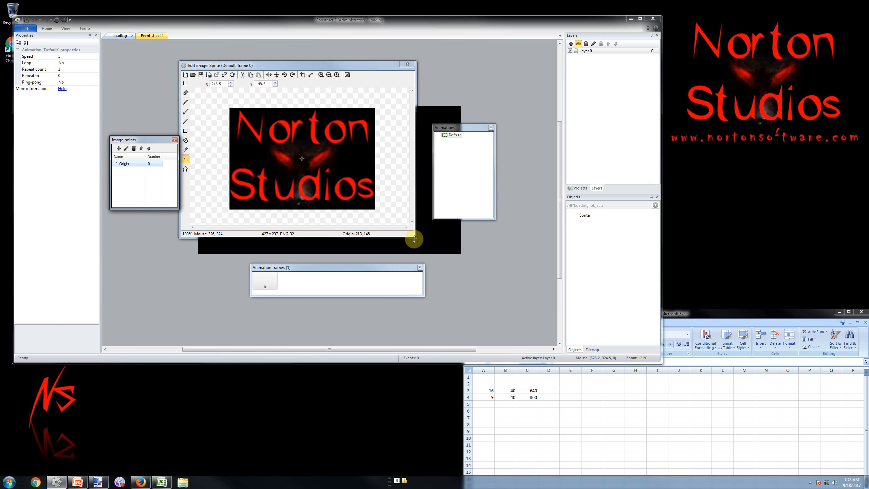
pyautogui.moveTo(415, 237); pyautogui.dragTo(499, 290)
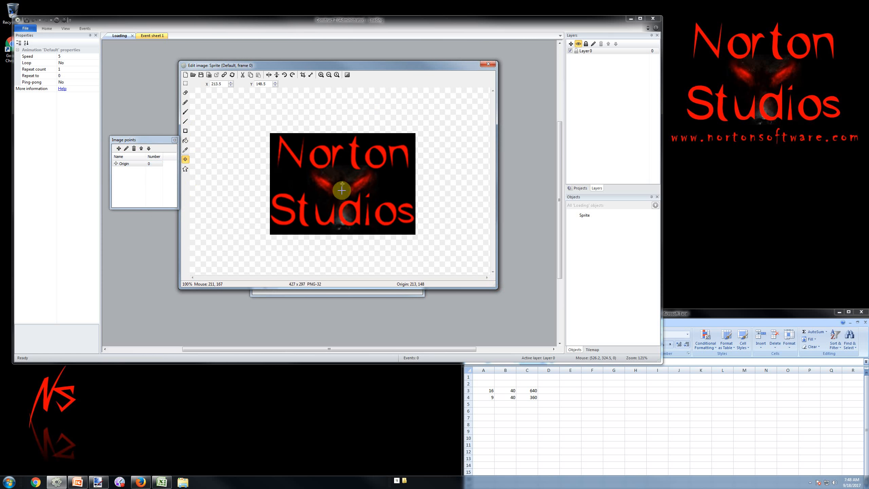
pyautogui.click(144, 140)
pyautogui.moveTo(143, 141); pyautogui.dragTo(127, 137)
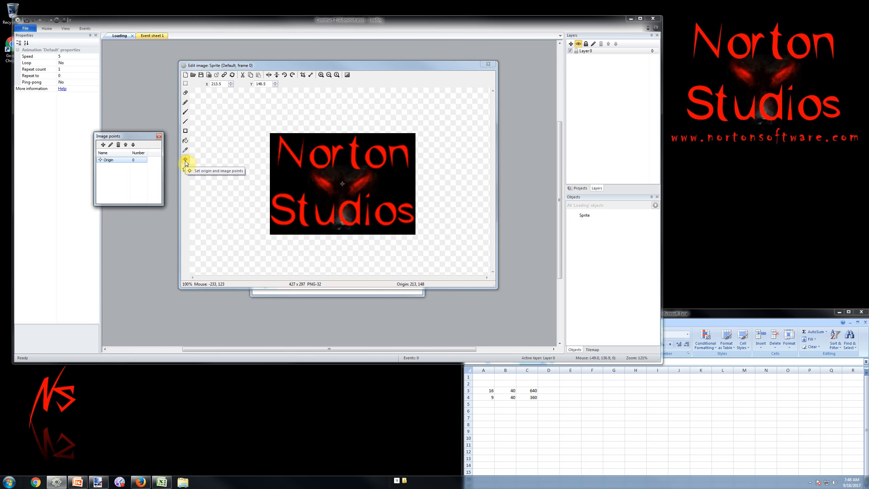
# Add an image point to the sprite and place it at the logo's bottom-right corner
pyautogui.click(103, 144)
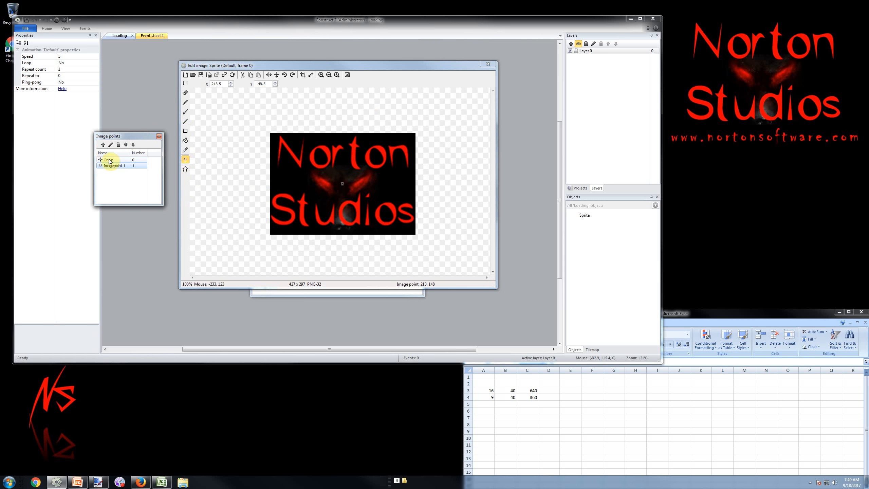
pyautogui.click(110, 160)
pyautogui.click(110, 166)
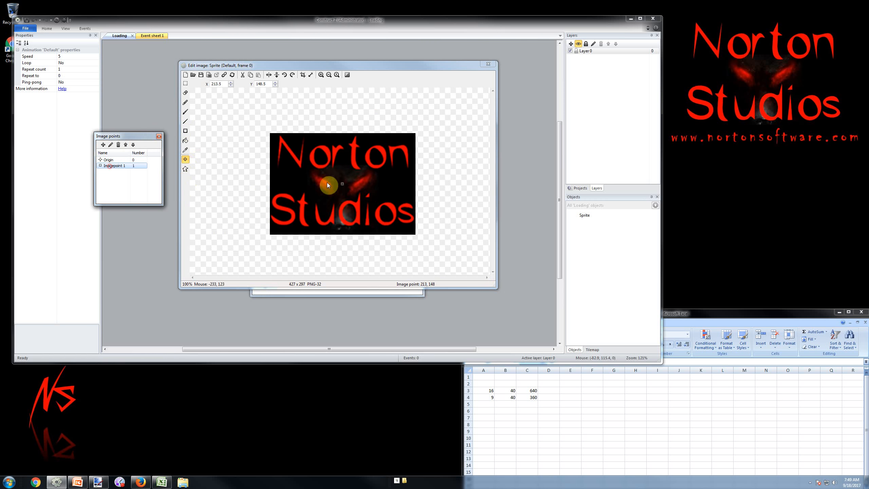
pyautogui.click(415, 234)
# Quick-assign the sprite's origin to the Left position of the logo image
pyautogui.click(109, 160)
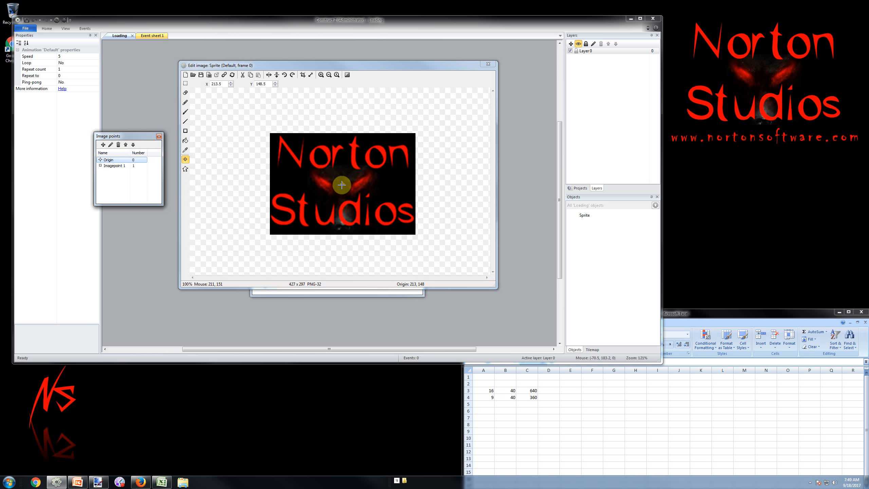
pyautogui.rightClick(104, 162)
pyautogui.moveTo(143, 206)
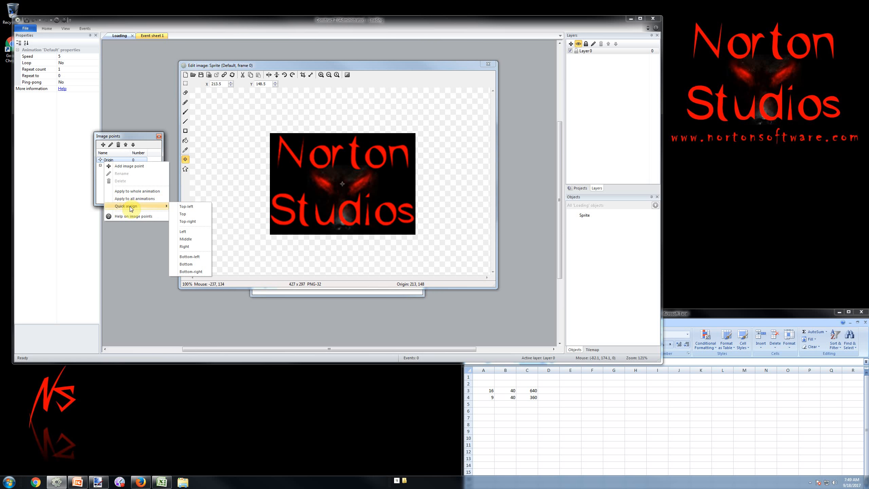
pyautogui.click(188, 233)
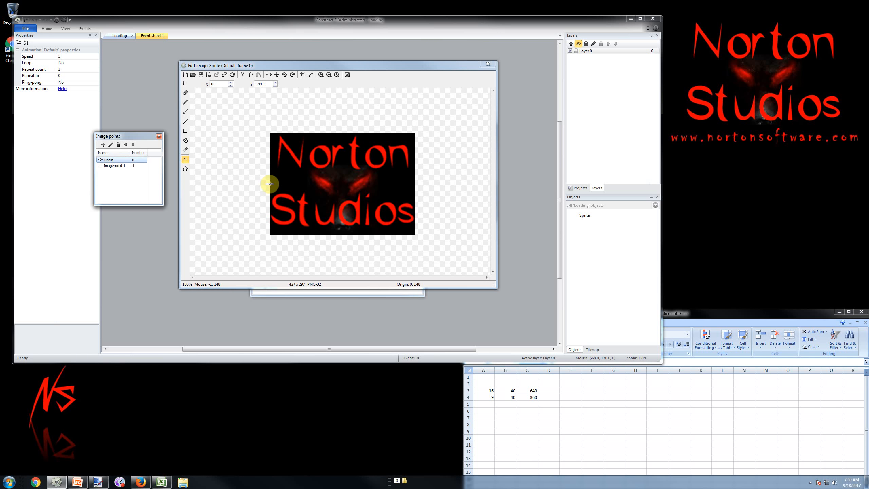
# Return the sprite's origin to the Middle of the logo image with Quick assign
pyautogui.rightClick(107, 161)
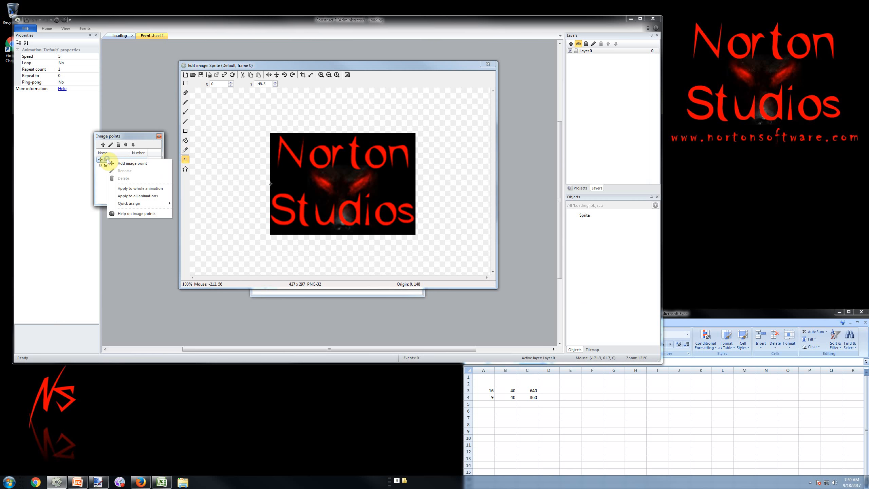
pyautogui.click(106, 160)
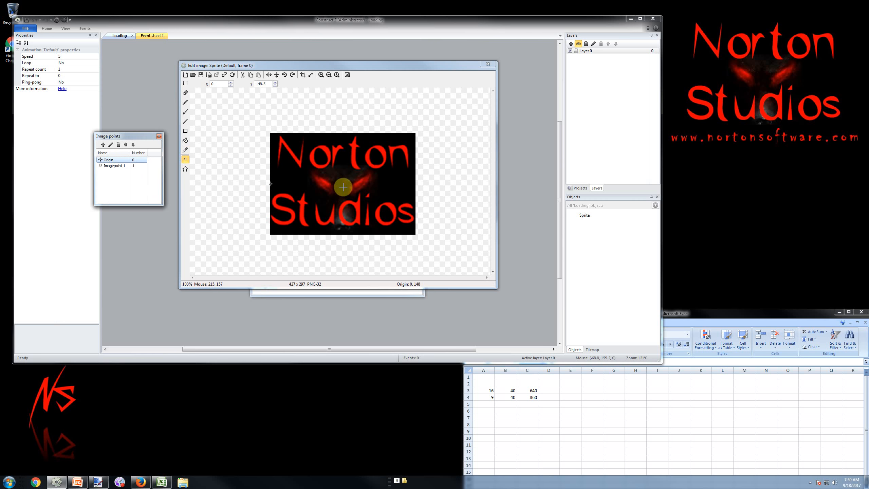
pyautogui.rightClick(113, 160)
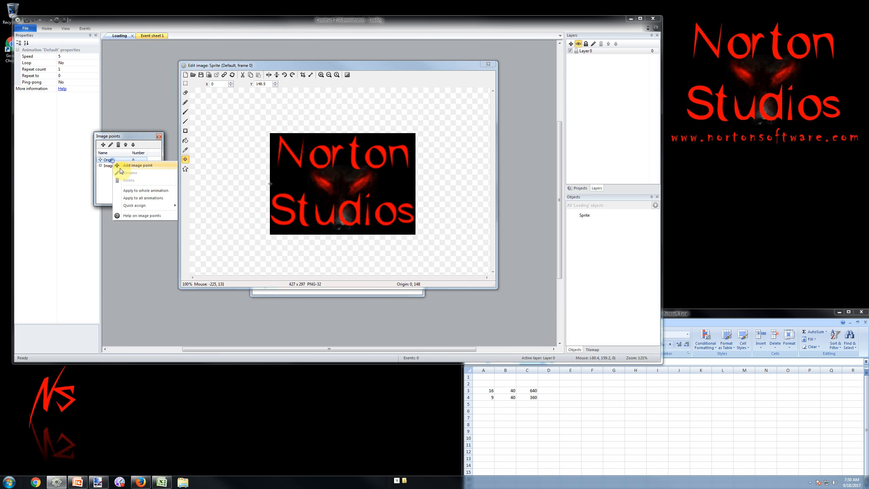
pyautogui.moveTo(142, 205)
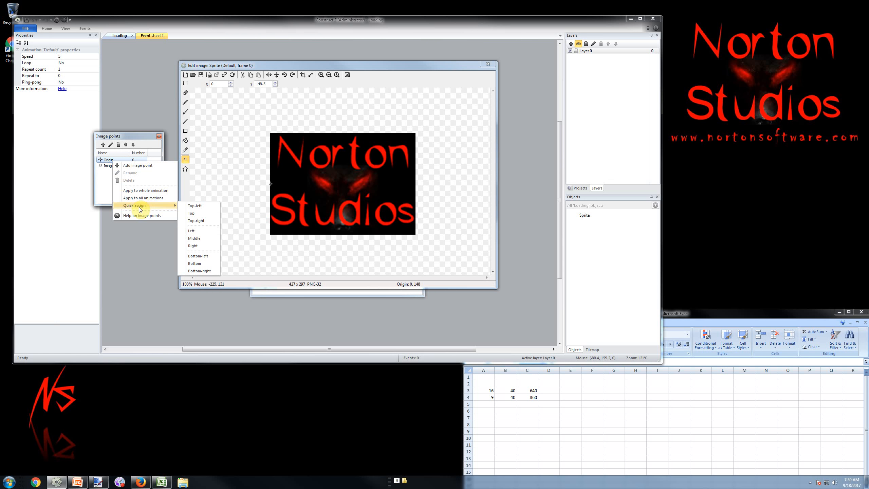
pyautogui.click(193, 239)
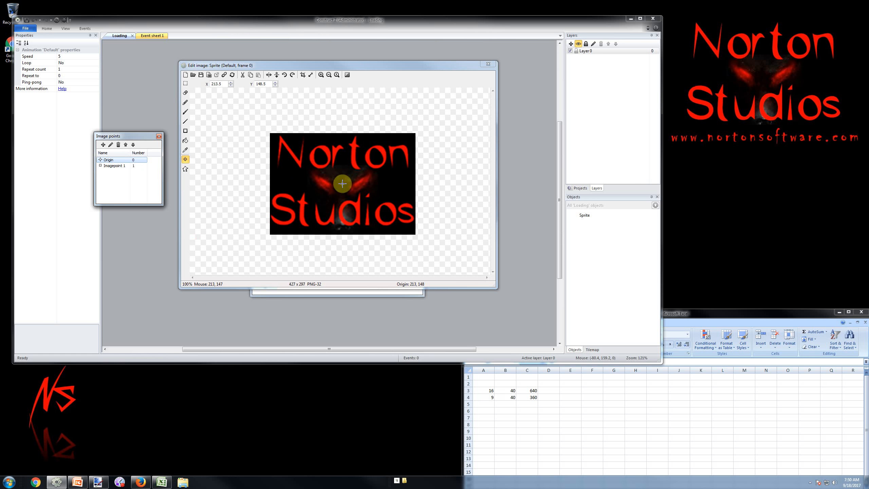
# Assign the sprite's origin to the Left edge of the logo again with Quick assign
pyautogui.rightClick(107, 161)
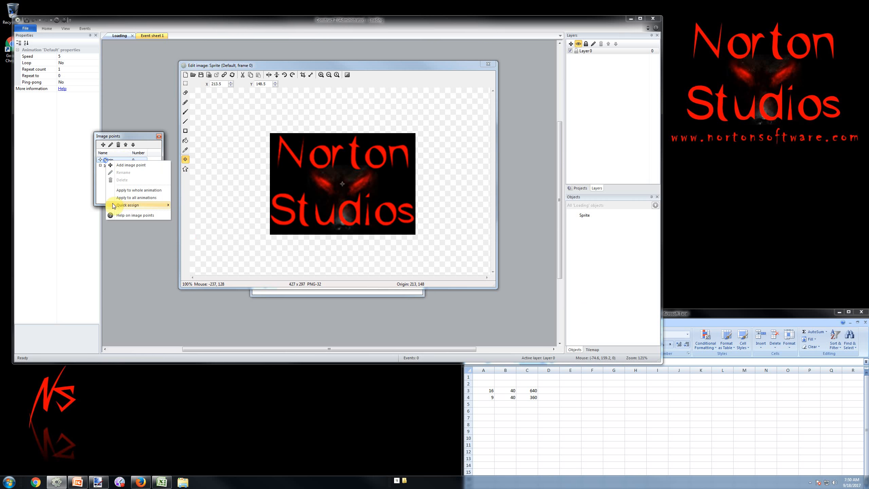
pyautogui.moveTo(139, 205)
pyautogui.click(198, 232)
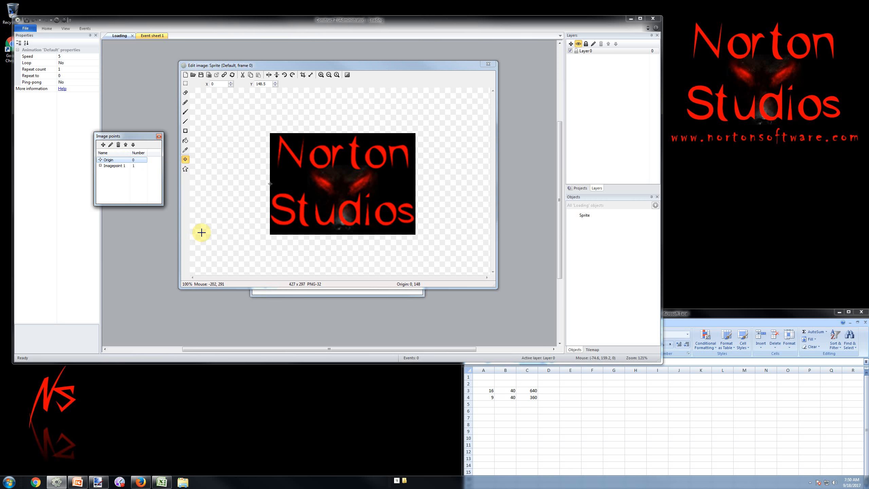
# Quick-assign the sprite's origin back to the Middle of the logo image
pyautogui.rightClick(106, 163)
pyautogui.moveTo(137, 207)
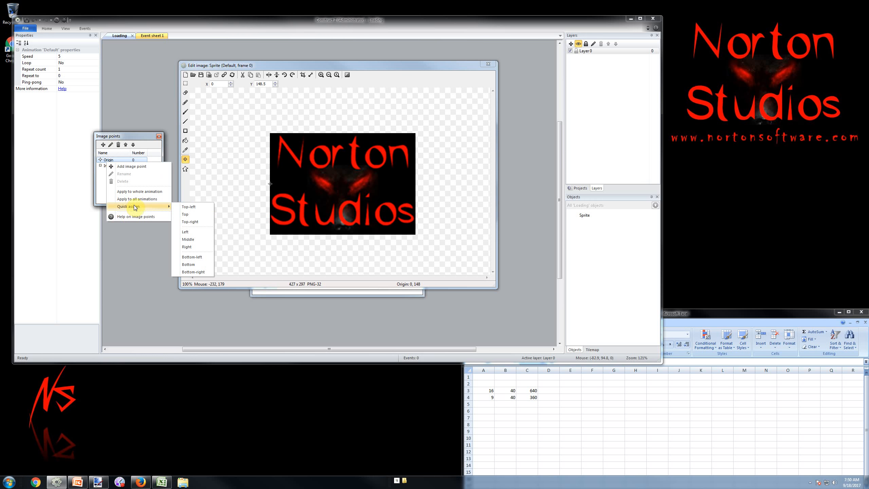
pyautogui.click(203, 237)
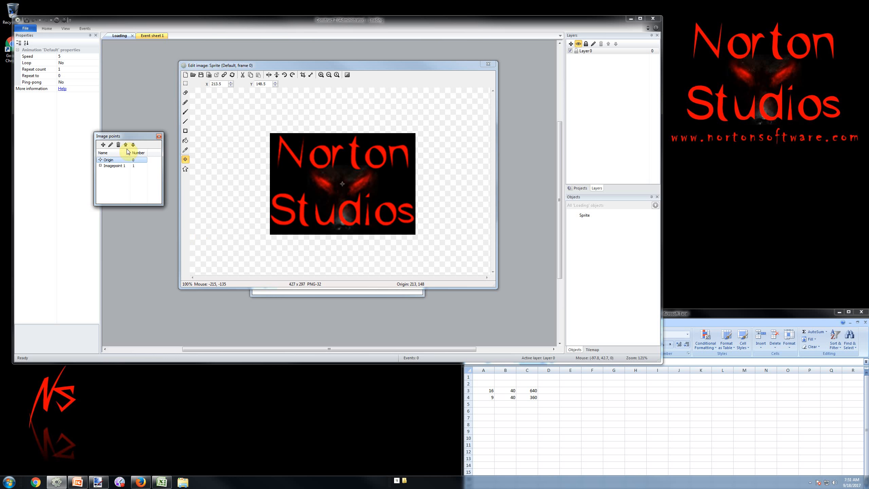
# Add three more image points to the sprite and position image points at the corners of the logo image
pyautogui.click(115, 166)
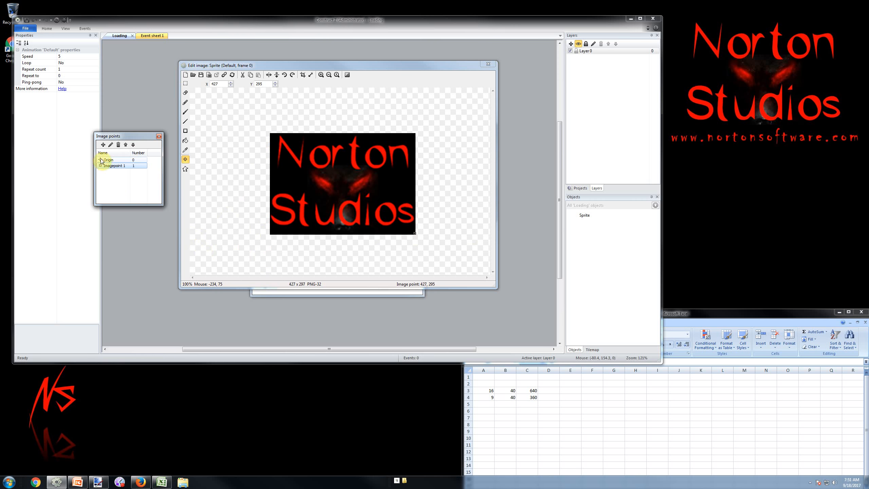
pyautogui.click(103, 144)
pyautogui.click(103, 144)
pyautogui.click(103, 145)
pyautogui.click(115, 171)
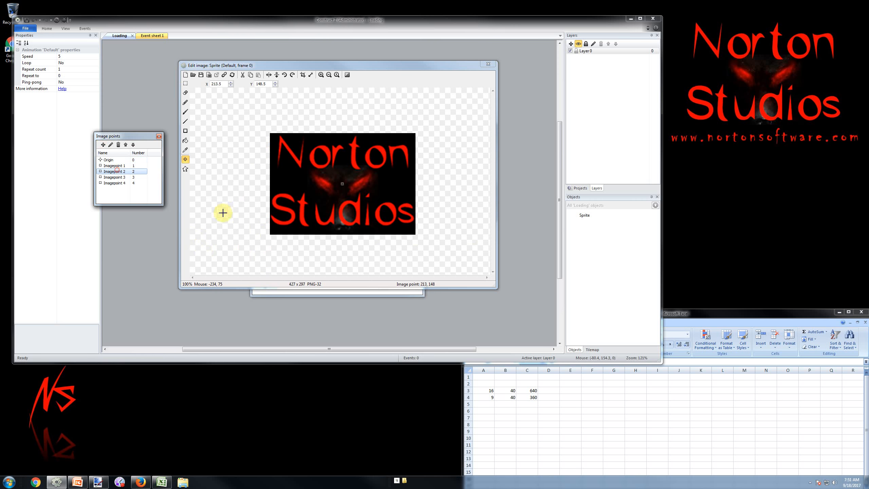
pyautogui.click(114, 177)
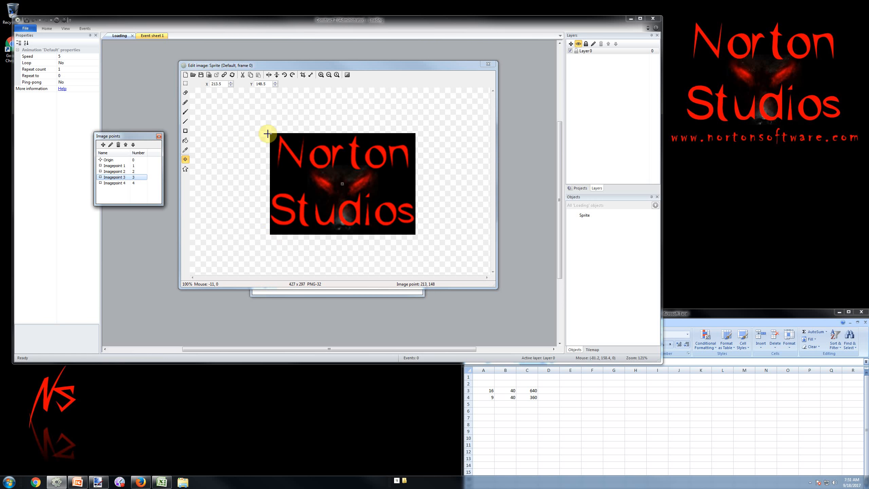
pyautogui.click(115, 183)
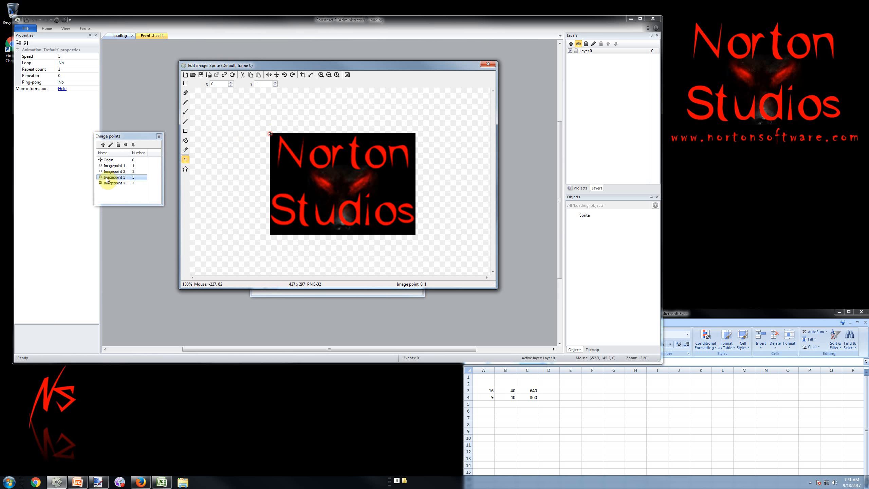
pyautogui.click(414, 134)
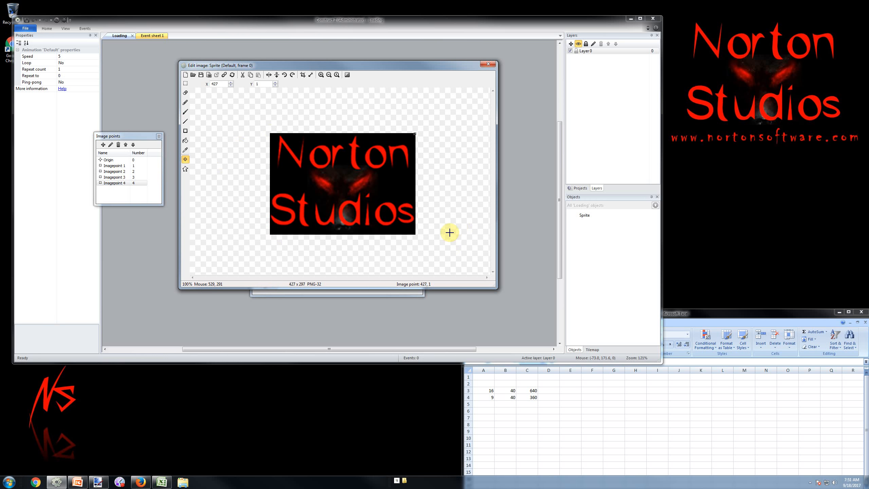
pyautogui.click(415, 234)
pyautogui.click(113, 165)
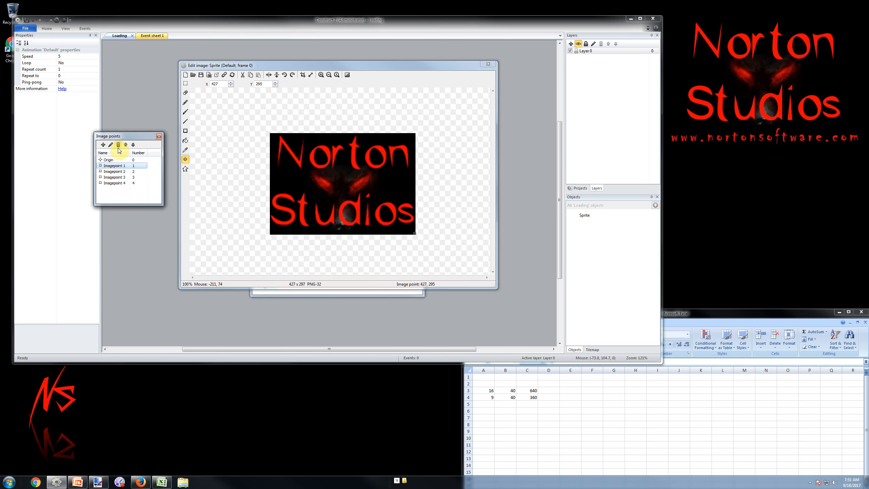
# Delete all four image points from the sprite, keeping only the origin, and close the image editor
pyautogui.click(115, 183)
pyautogui.click(119, 146)
pyautogui.click(119, 145)
pyautogui.click(118, 146)
pyautogui.click(118, 145)
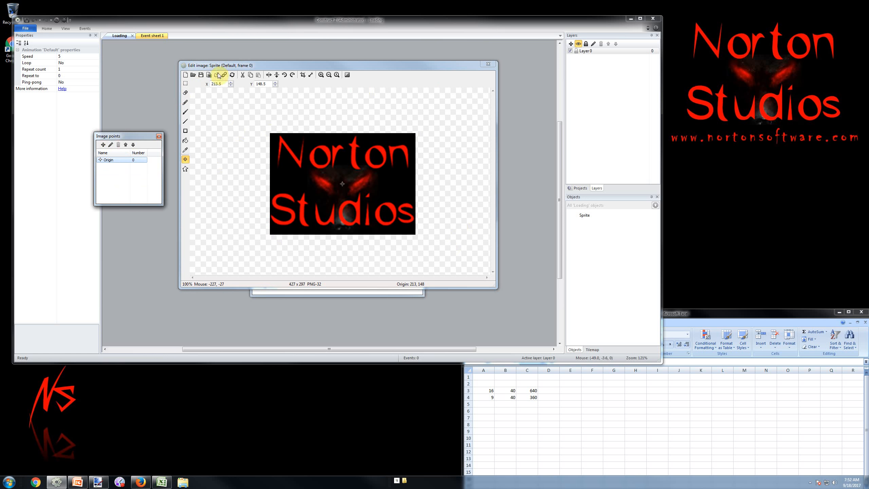
pyautogui.click(488, 68)
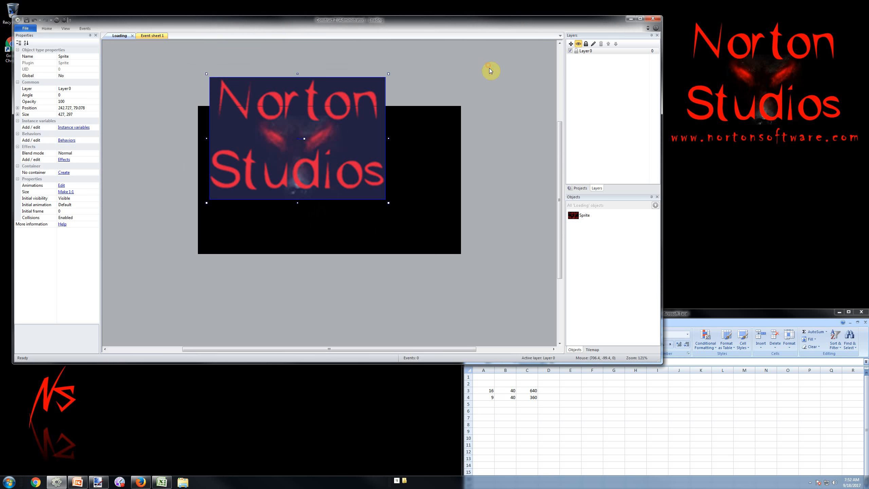
# Move the logo sprite near the middle of the layout and trim its position to the whole numbers 325, 164
pyautogui.moveTo(332, 154); pyautogui.dragTo(377, 180)
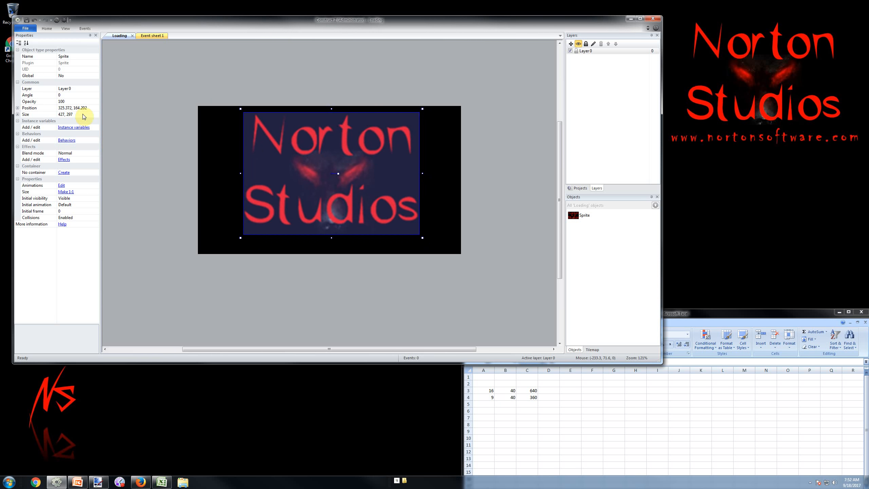
pyautogui.click(98, 109)
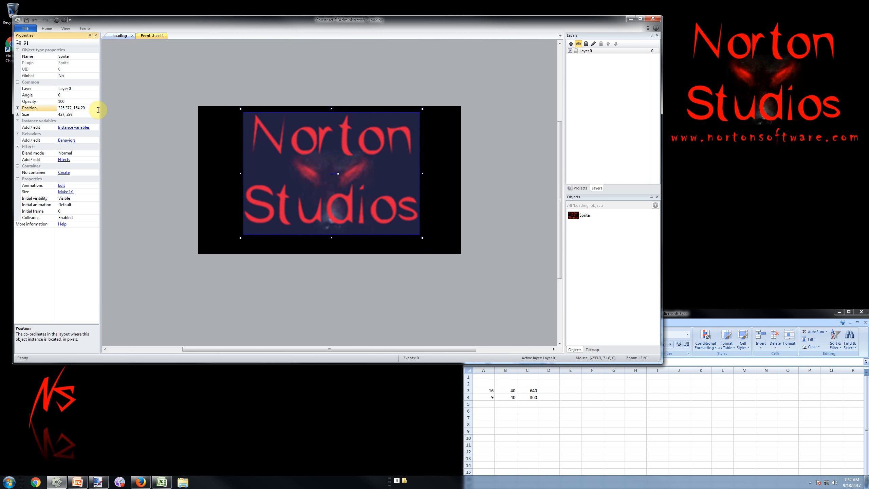
pyautogui.press('BackSpace')
pyautogui.press('BackSpace')
pyautogui.press('BackSpace')
pyautogui.press('BackSpace')
pyautogui.press('BackSpace')
pyautogui.press('BackSpace')
pyautogui.press('BackSpace')
pyautogui.press('Return')
pyautogui.click(331, 149)
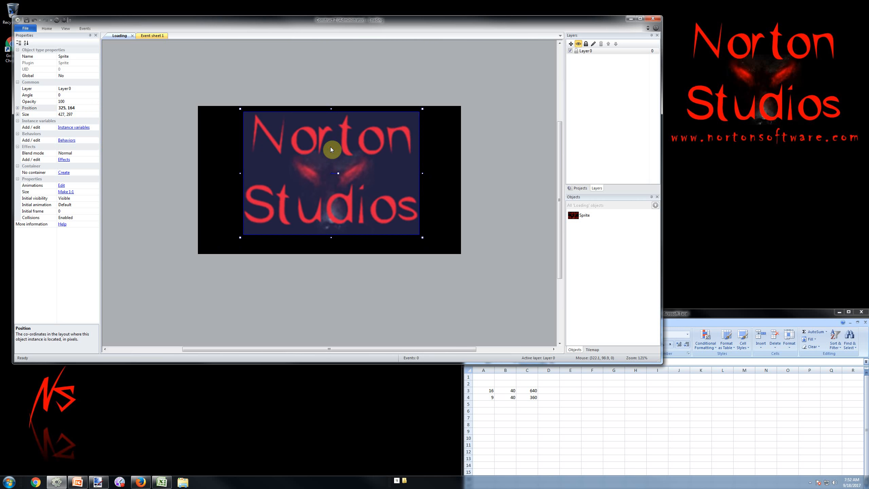
# Nudge the logo sprite into the layout's top-left corner, ending at position 214, 150
pyautogui.hotkey('shift', 'Left')
pyautogui.hotkey('shift', 'Left')
pyautogui.hotkey('shift', 'Left')
pyautogui.hotkey('shift', 'Left')
pyautogui.hotkey('shift', 'Left')
pyautogui.hotkey('shift', 'Left')
pyautogui.hotkey('shift', 'Left')
pyautogui.hotkey('shift', 'Left')
pyautogui.hotkey('shift', 'Left')
pyautogui.hotkey('shift', 'Up')
pyautogui.hotkey('shift', 'Up')
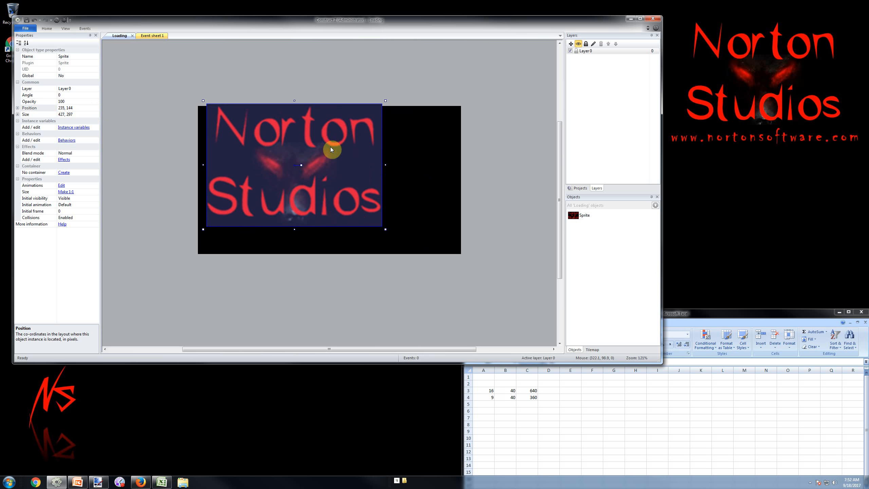
pyautogui.hotkey('shift', 'Down')
pyautogui.hotkey('shift', 'Left')
pyautogui.hotkey('shift', 'Left')
pyautogui.hotkey('shift', 'Up')
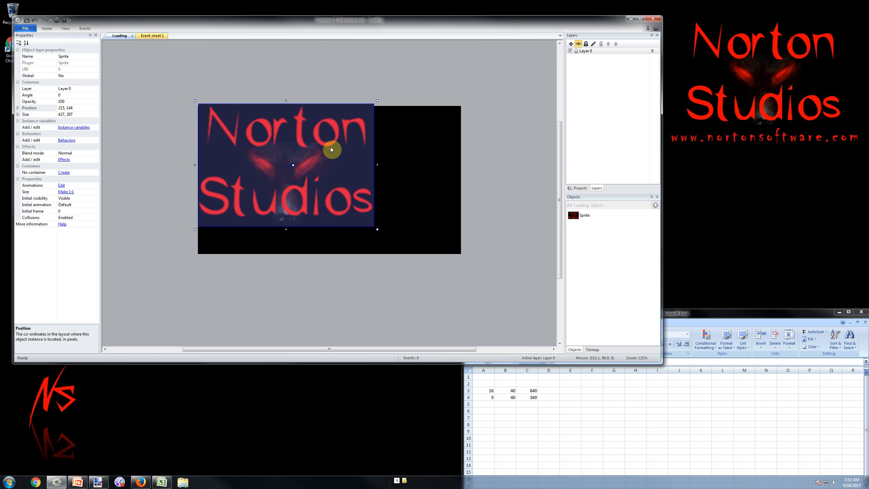
pyautogui.press('Right')
pyautogui.press('Left')
pyautogui.press('Down')
pyautogui.press('Down')
pyautogui.press('Down')
pyautogui.press('Down')
pyautogui.press('Down')
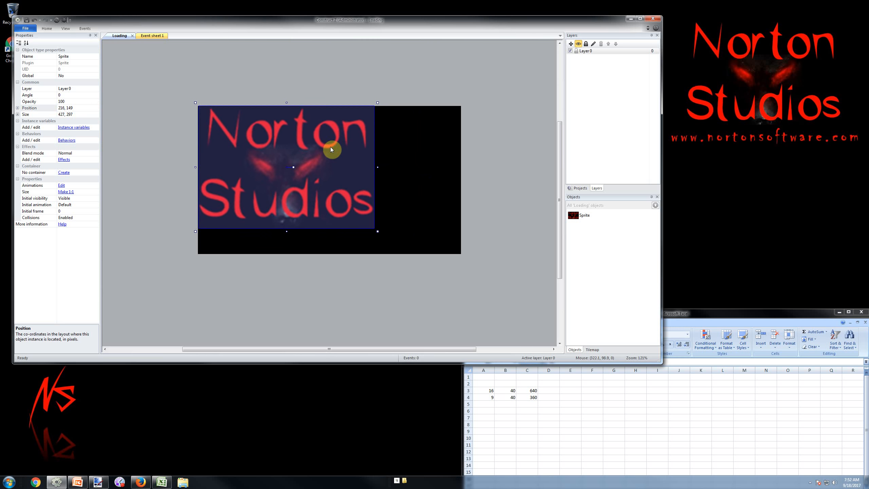
pyautogui.press('Down')
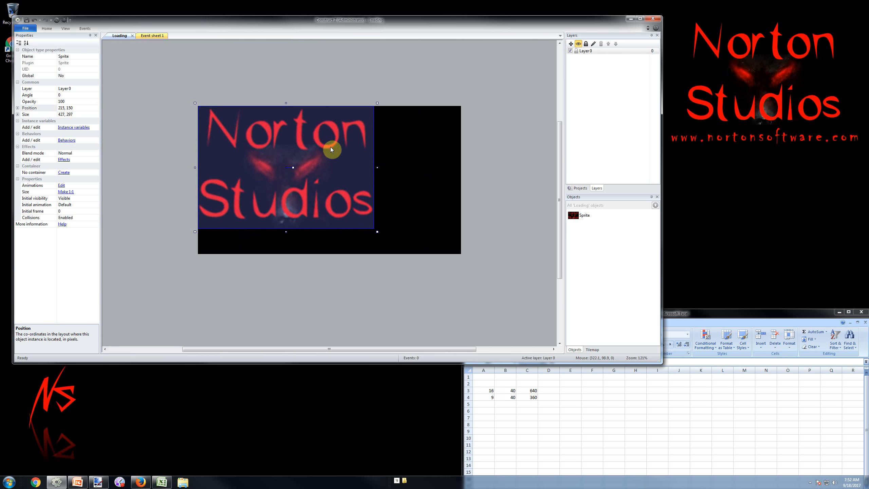
pyautogui.press('Left')
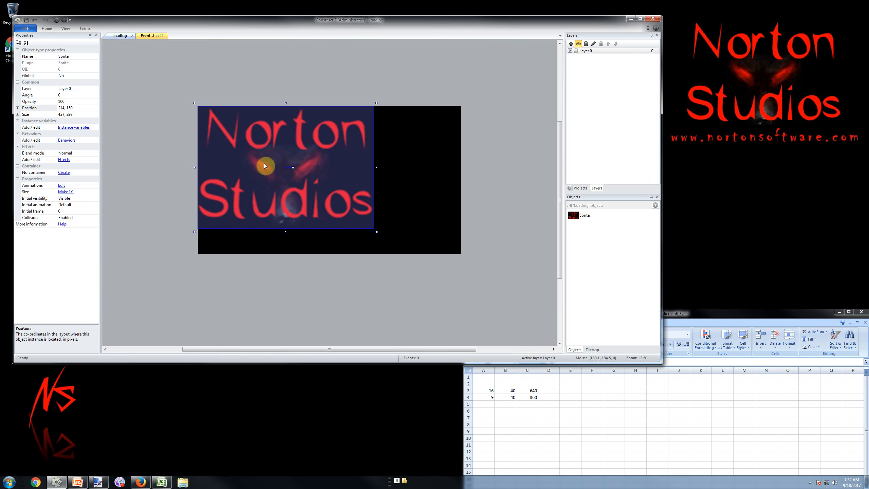
# Shift the logo sprite very slightly freehand and set its position back to 214, 150
pyautogui.click(83, 108)
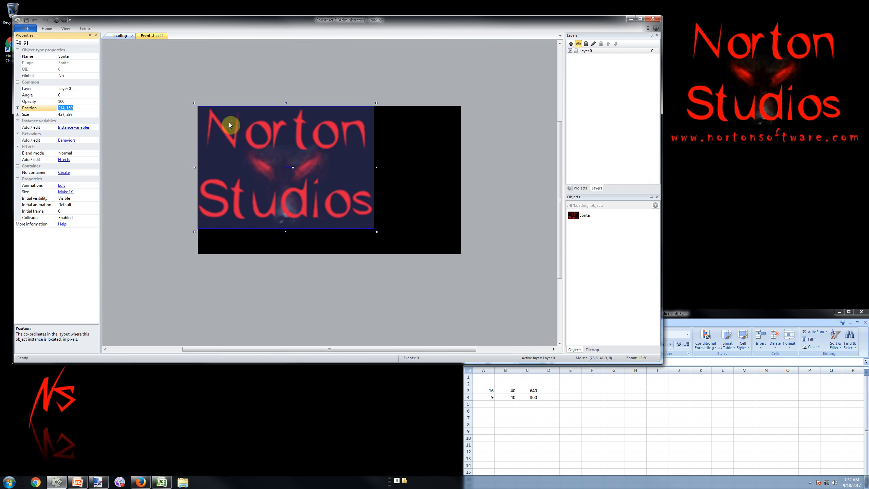
pyautogui.click(194, 93)
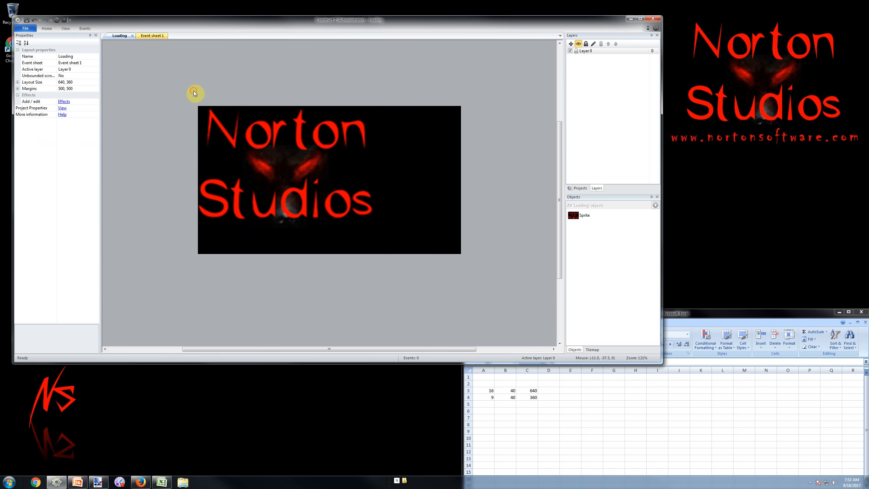
pyautogui.click(286, 169)
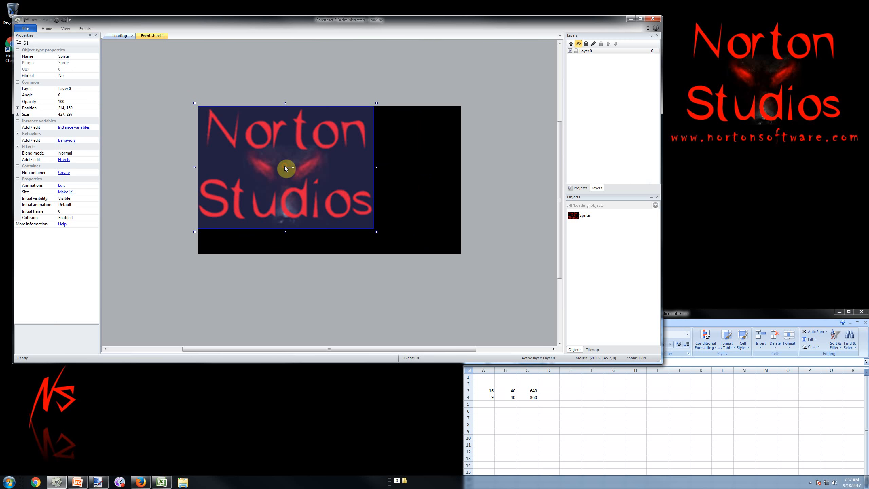
pyautogui.moveTo(291, 171)
pyautogui.mouseDown()
pyautogui.moveTo(200, 109)
pyautogui.moveTo(287, 179)
pyautogui.moveTo(291, 172)
pyautogui.mouseUp()
pyautogui.click(151, 138)
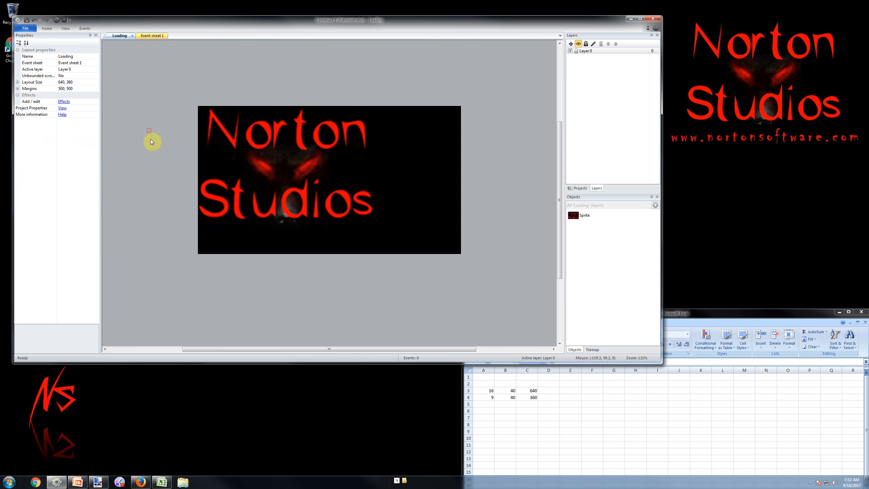
pyautogui.click(204, 174)
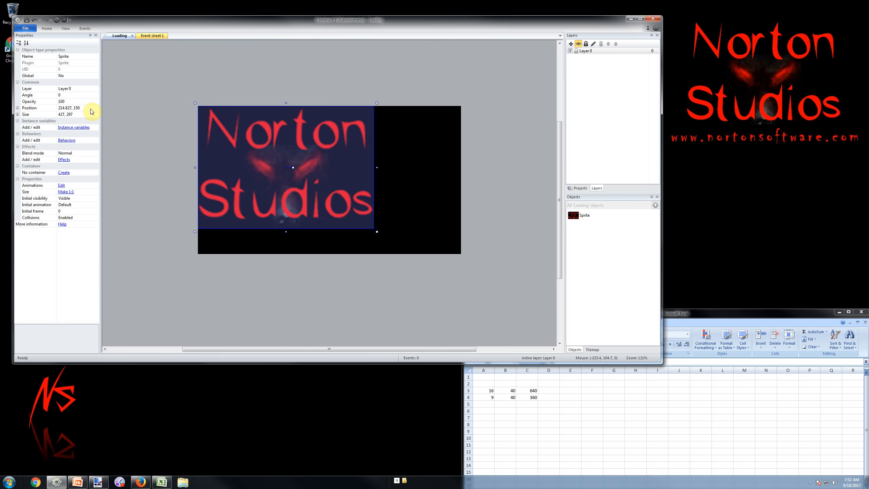
pyautogui.click(70, 107)
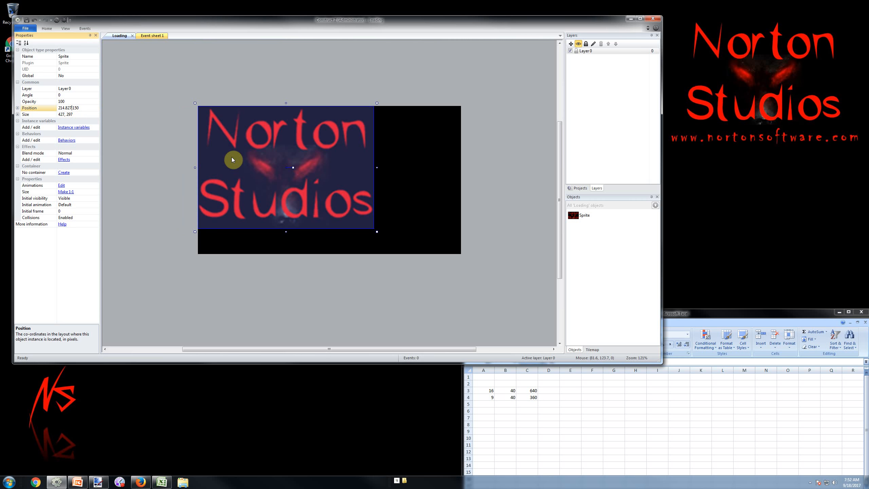
pyautogui.press('BackSpace')
pyautogui.press('BackSpace')
pyautogui.press('BackSpace')
pyautogui.press('BackSpace')
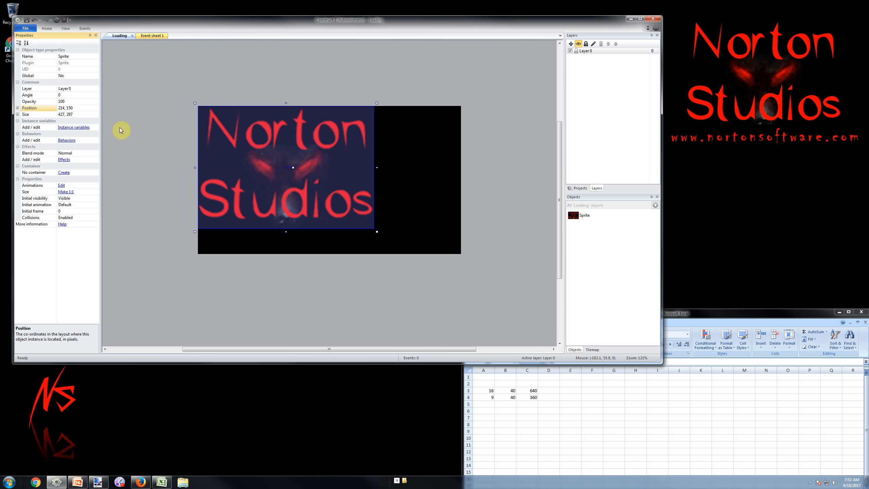
# Set the logo sprite's size to 640, 360
pyautogui.click(88, 113)
pyautogui.write('640')
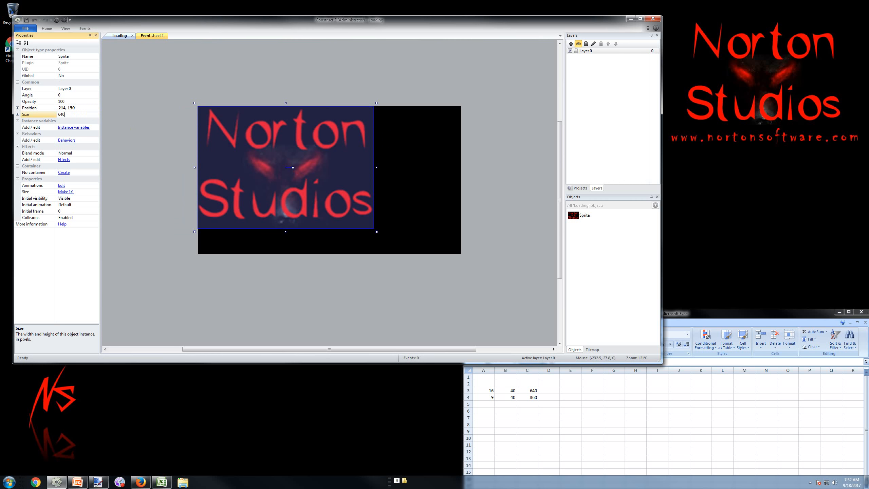
pyautogui.write(', 360')
pyautogui.click(162, 125)
pyautogui.click(344, 149)
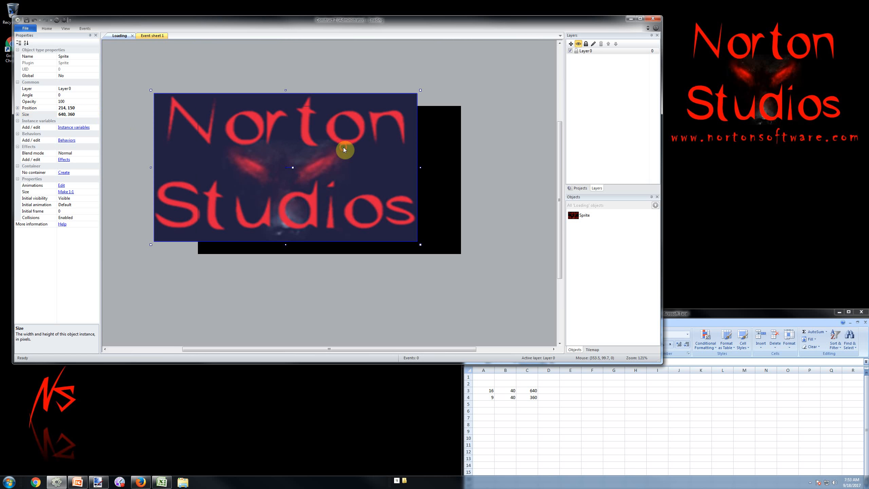
# Nudge the enlarged logo sprite over the black layout area to position 320, 179 and deselect it
pyautogui.press('Right')
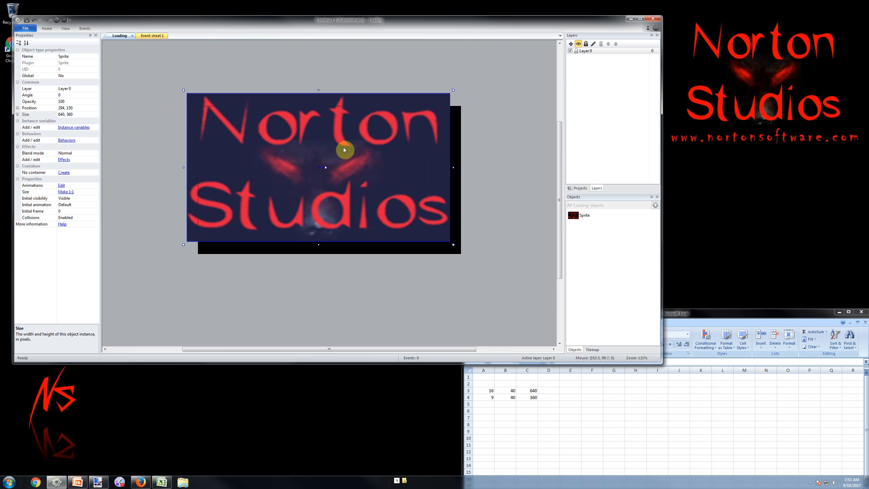
pyautogui.press('Right')
pyautogui.press('Down')
pyautogui.press('Down')
pyautogui.press('Down')
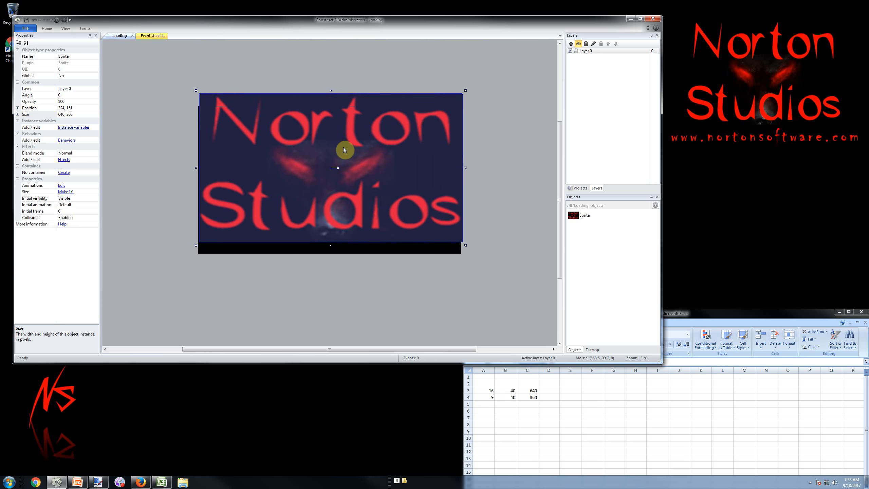
pyautogui.press('Down')
pyautogui.press('Down')
pyautogui.press('Down')
pyautogui.press('Down')
pyautogui.press('Down')
pyautogui.press('Down')
pyautogui.press('Down')
pyautogui.press('Down')
pyautogui.press('Down')
pyautogui.press('Down')
pyautogui.press('Down')
pyautogui.press('Down')
pyautogui.press('Down')
pyautogui.press('Down')
pyautogui.press('Down')
pyautogui.press('Down')
pyautogui.press('Left')
pyautogui.press('Left')
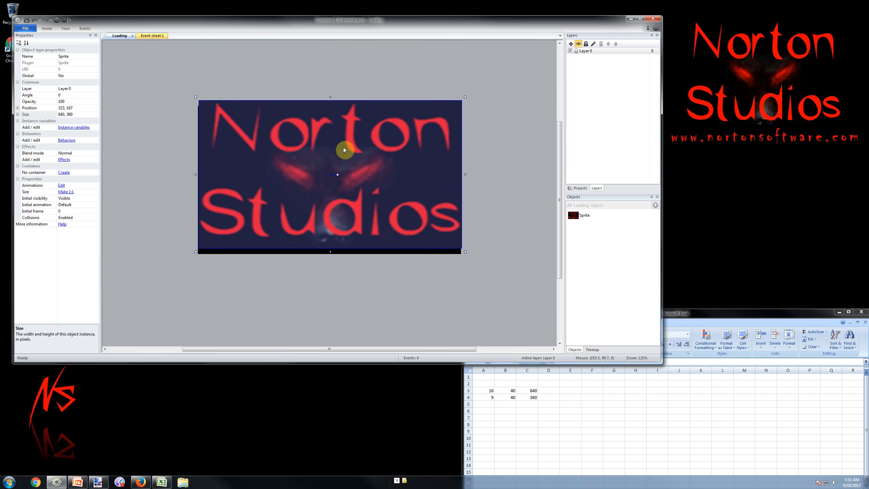
pyautogui.press('Left')
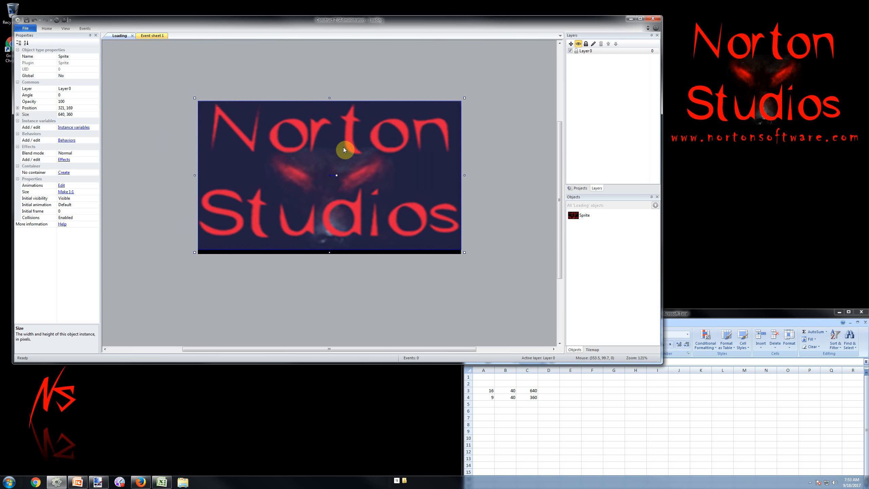
pyautogui.press('Down')
pyautogui.press('Down')
pyautogui.press('Down')
pyautogui.press('Down')
pyautogui.press('Down')
pyautogui.press('Down')
pyautogui.press('Down')
pyautogui.press('Down')
pyautogui.press('Down')
pyautogui.press('Down')
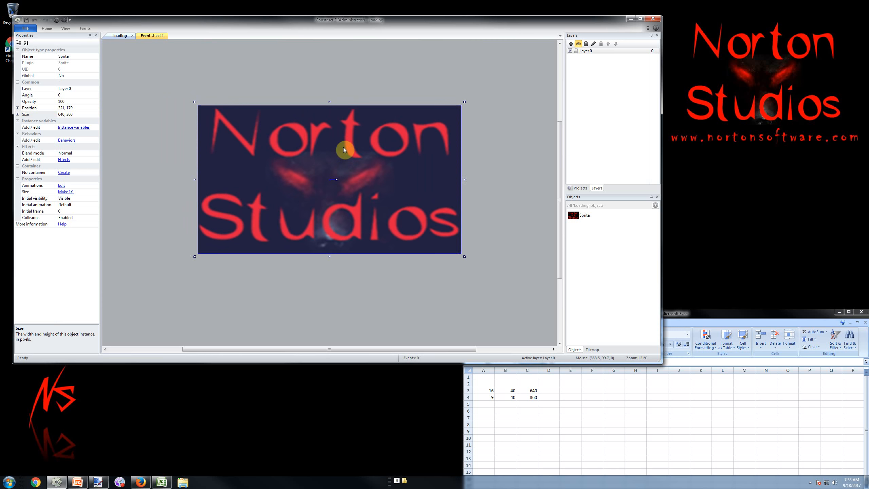
pyautogui.press('Left')
pyautogui.click(536, 132)
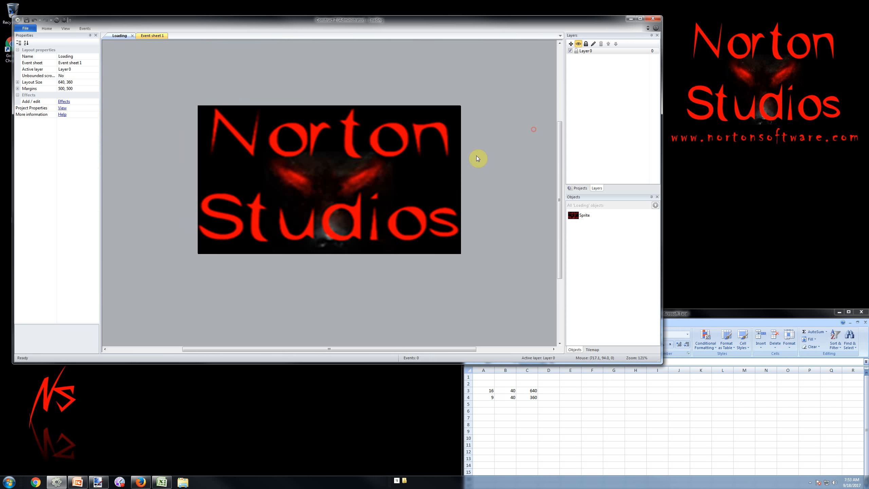
pyautogui.click(412, 183)
pyautogui.click(500, 198)
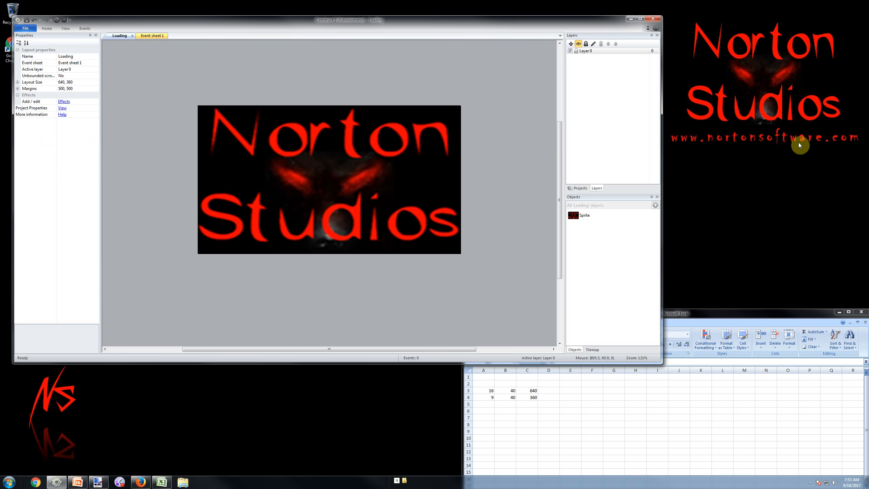
pyautogui.click(411, 160)
pyautogui.click(486, 171)
pyautogui.click(422, 171)
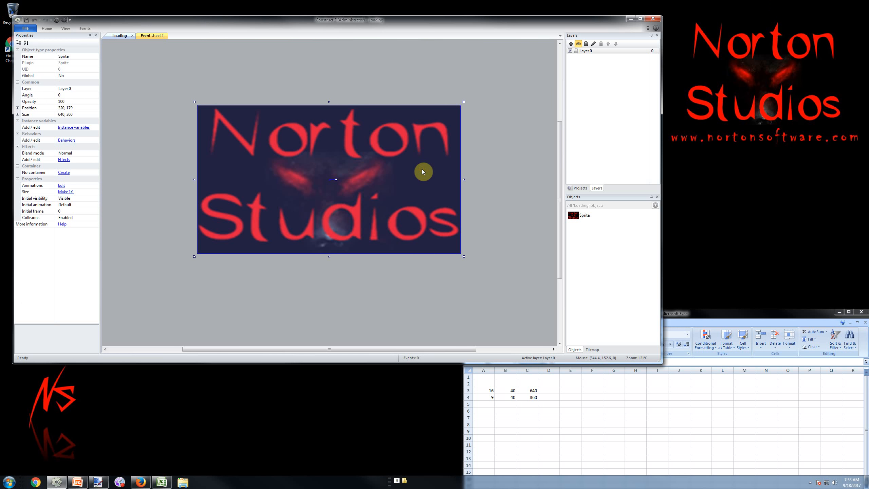
# Try shifting the logo sprite partly off the black layout area to about position 606, 188, and undo the move
pyautogui.click(411, 98)
pyautogui.moveTo(388, 167); pyautogui.dragTo(502, 166)
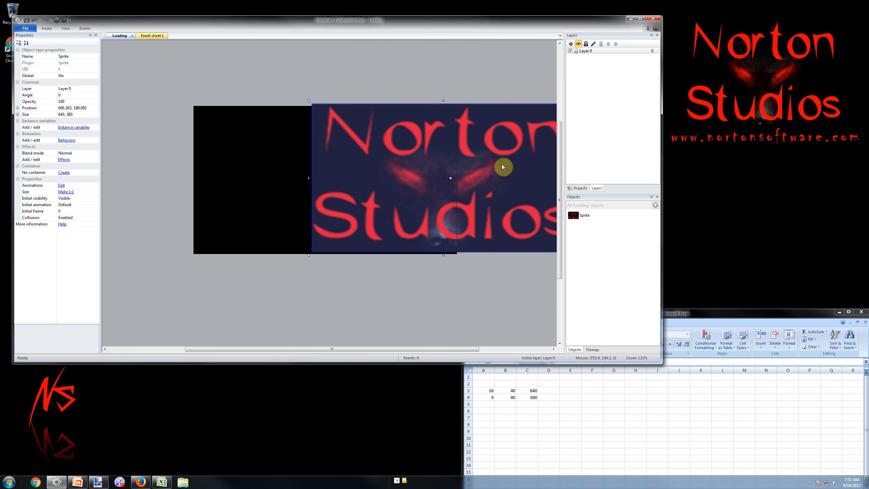
pyautogui.hotkey('ctrl', 'z')
pyautogui.click(490, 79)
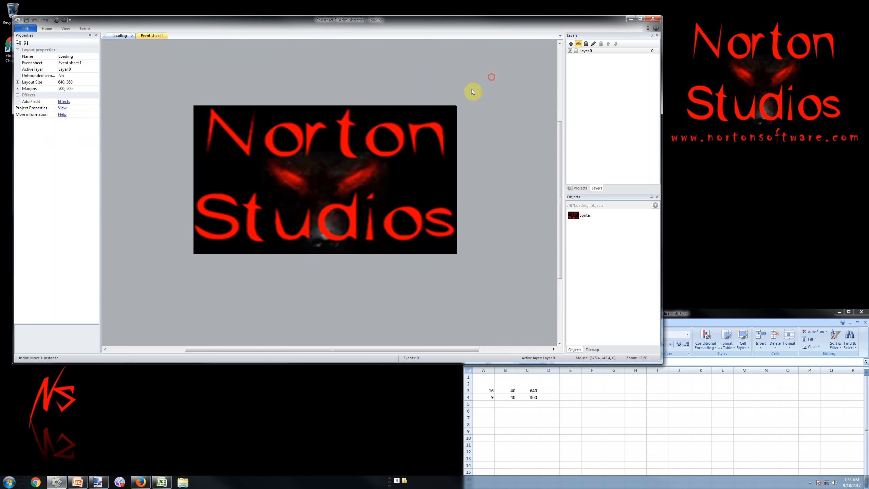
# Rename the logo sprite as LoadingLogo
pyautogui.click(430, 139)
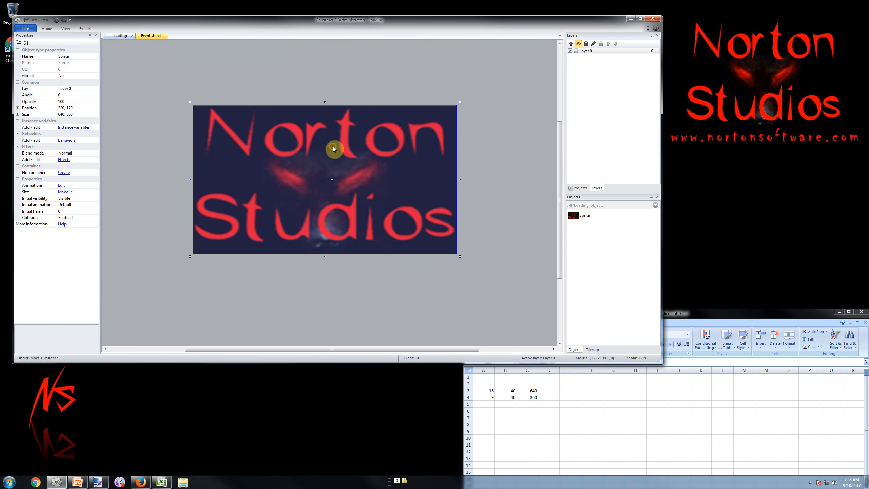
pyautogui.click(83, 57)
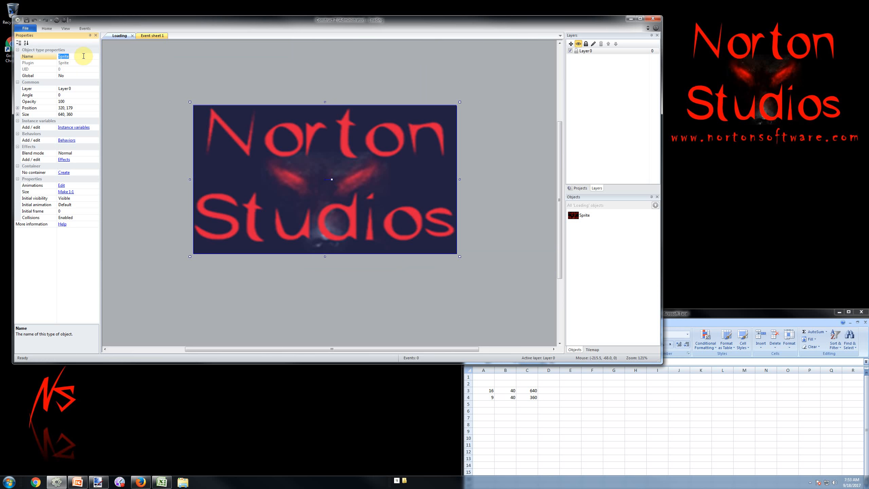
pyautogui.write('LoadingLogo')
pyautogui.press('Return')
# Examine the LoadingLogo sprite's Global property, the project's list of layouts and Event sheet 1
pyautogui.click(43, 75)
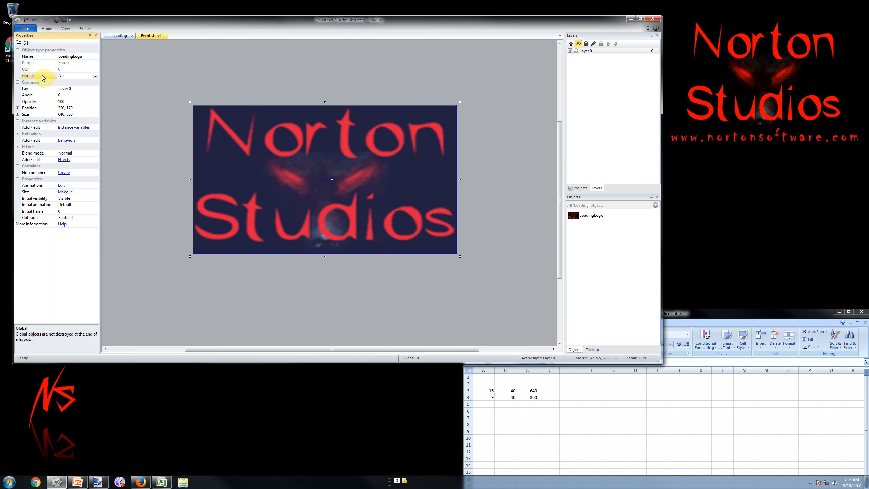
pyautogui.click(584, 189)
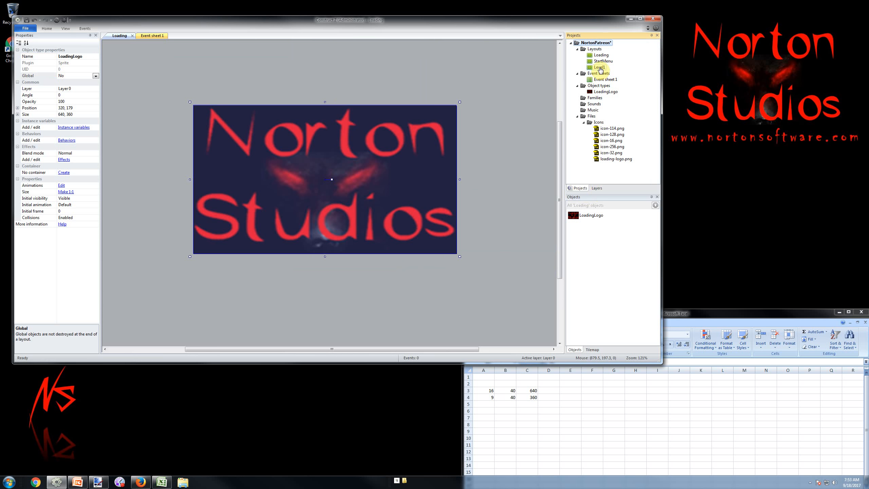
pyautogui.click(596, 188)
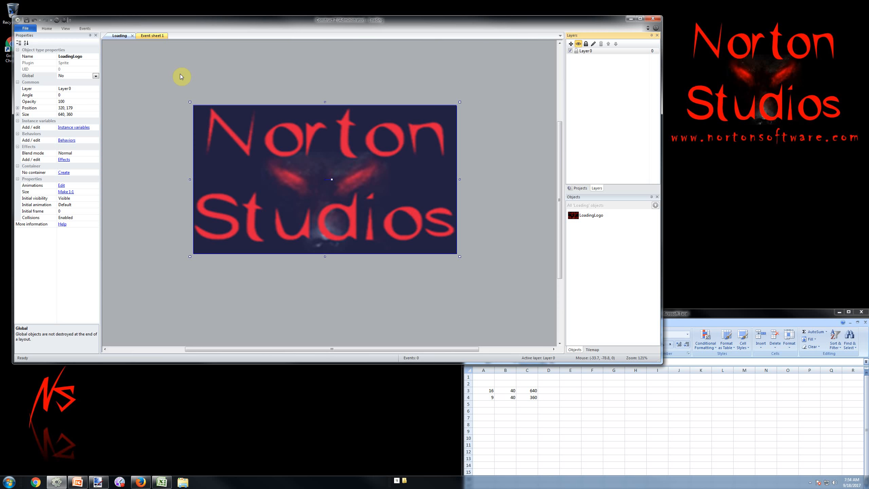
pyautogui.click(147, 35)
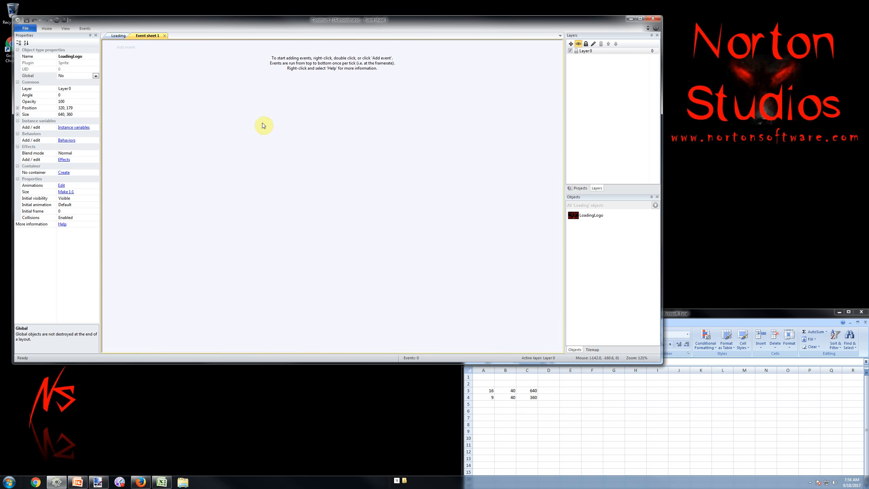
pyautogui.click(120, 36)
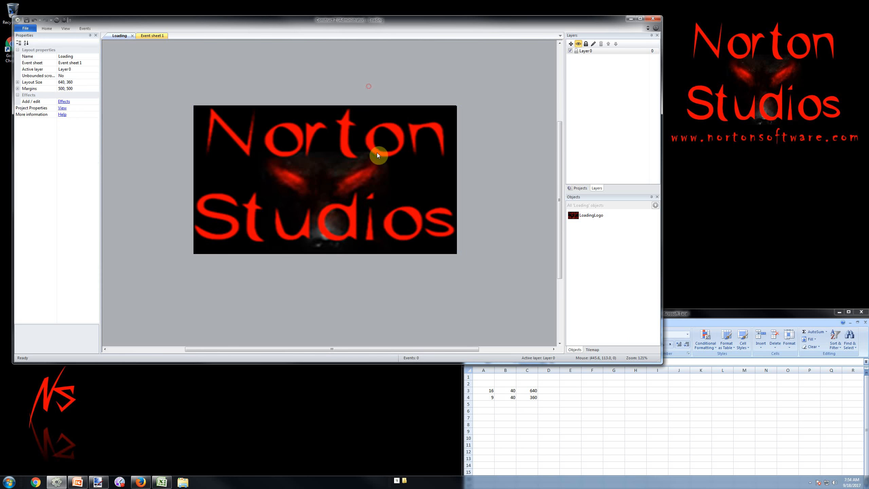
pyautogui.click(377, 155)
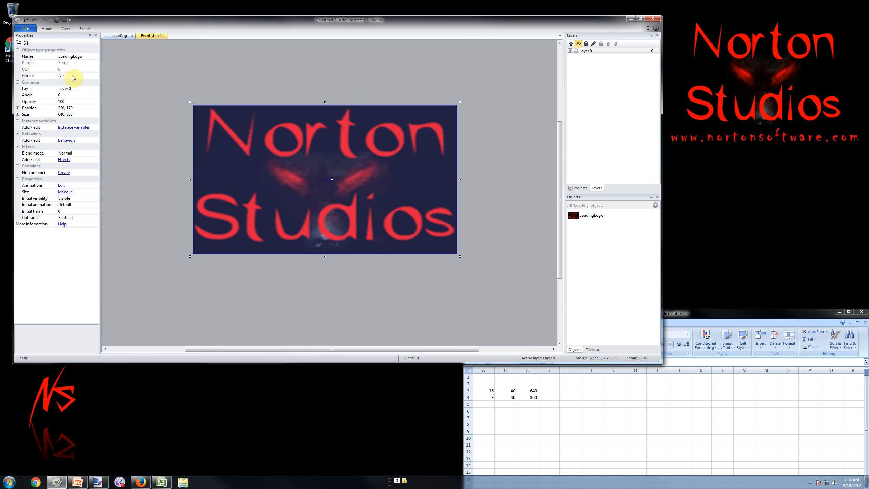
pyautogui.click(324, 77)
pyautogui.click(311, 137)
# Try an angle of 90 on the LoadingLogo sprite and undo it
pyautogui.click(40, 90)
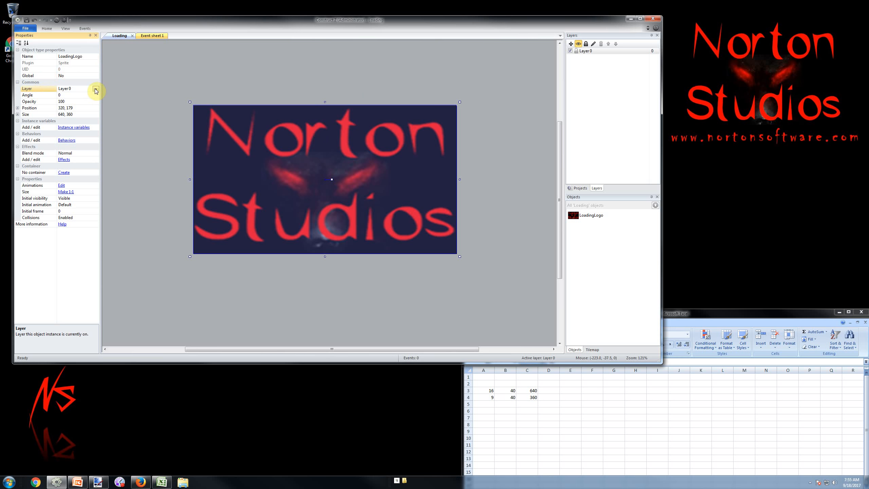
pyautogui.click(65, 95)
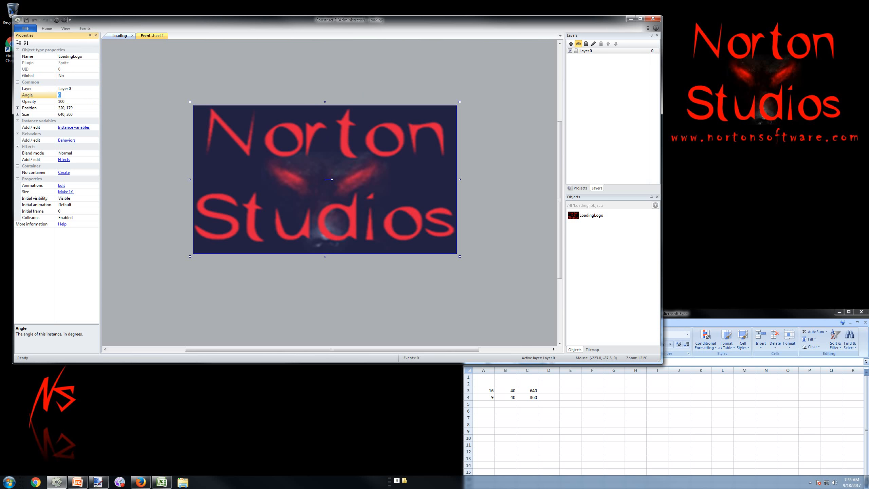
pyautogui.write('90')
pyautogui.press('Return')
pyautogui.hotkey('ctrl', 'z')
# Try an opacity of 50 on the LoadingLogo sprite twice, undo it each time and deselect the sprite
pyautogui.click(83, 101)
pyautogui.write('50')
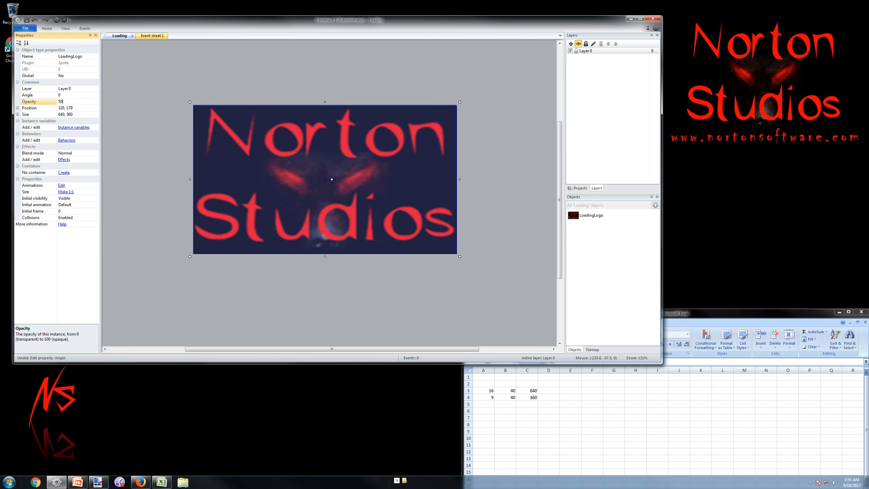
pyautogui.press('Return')
pyautogui.hotkey('ctrl', 'z')
pyautogui.click(83, 101)
pyautogui.write('50')
pyautogui.press('Return')
pyautogui.hotkey('ctrl', 'z')
pyautogui.click(133, 94)
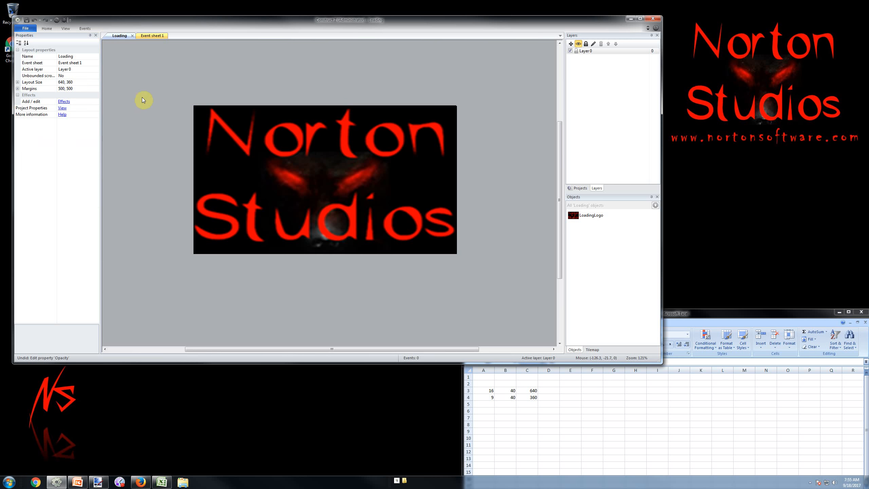
# Examine the type options for a new instance variable on the LoadingLogo sprite without adding one
pyautogui.click(286, 148)
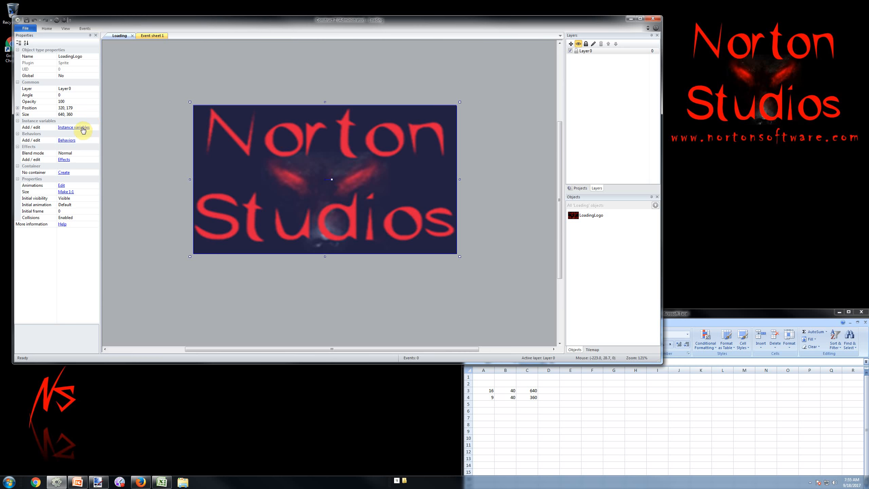
pyautogui.click(82, 129)
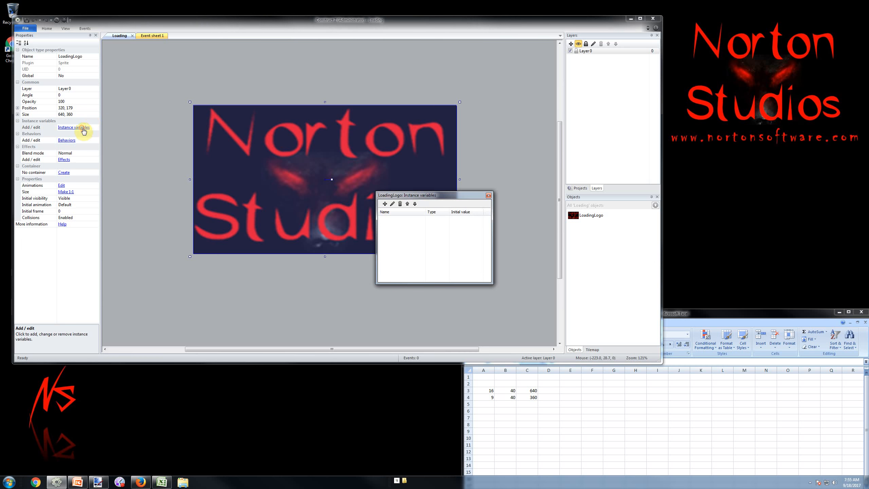
pyautogui.click(385, 204)
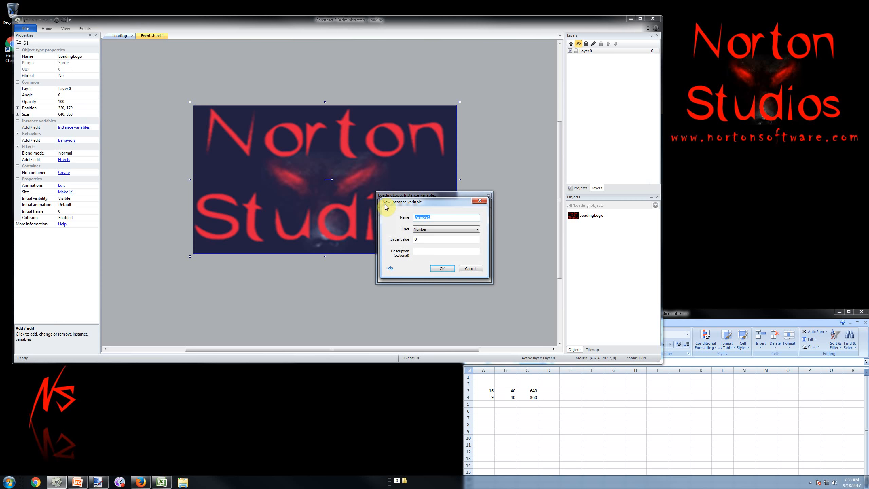
pyautogui.click(440, 231)
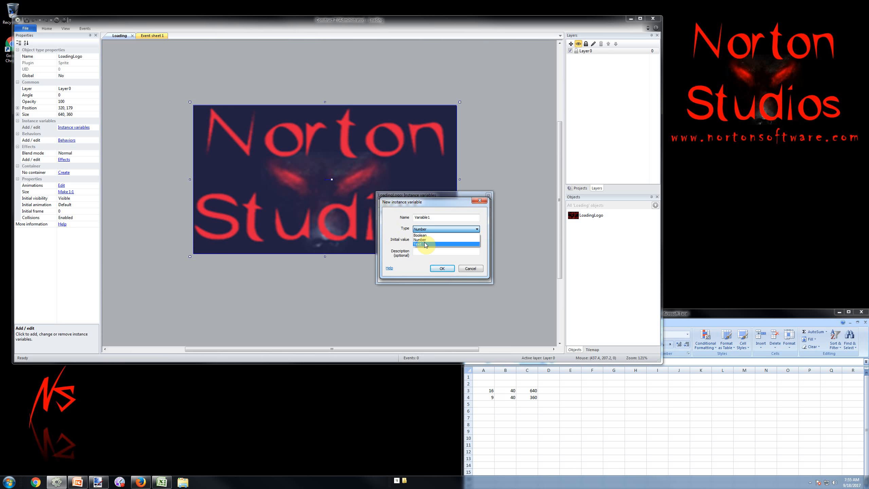
pyautogui.click(468, 268)
pyautogui.click(469, 268)
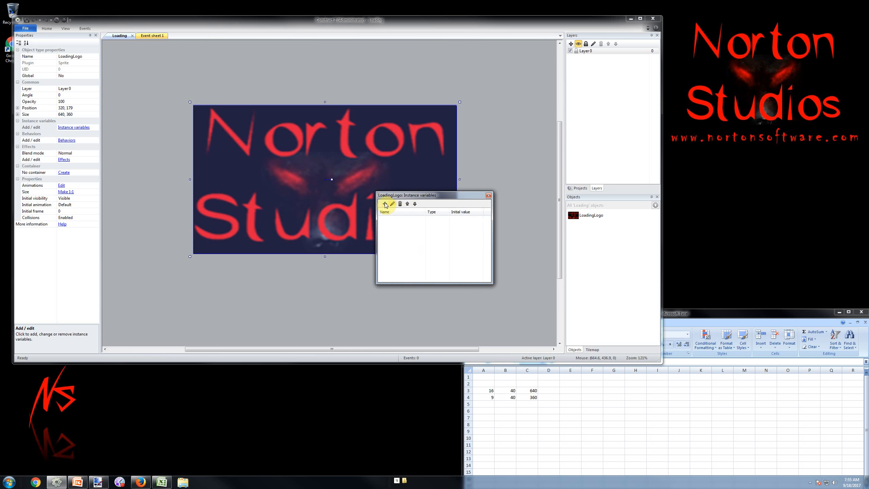
pyautogui.click(385, 204)
pyautogui.click(480, 201)
pyautogui.click(488, 196)
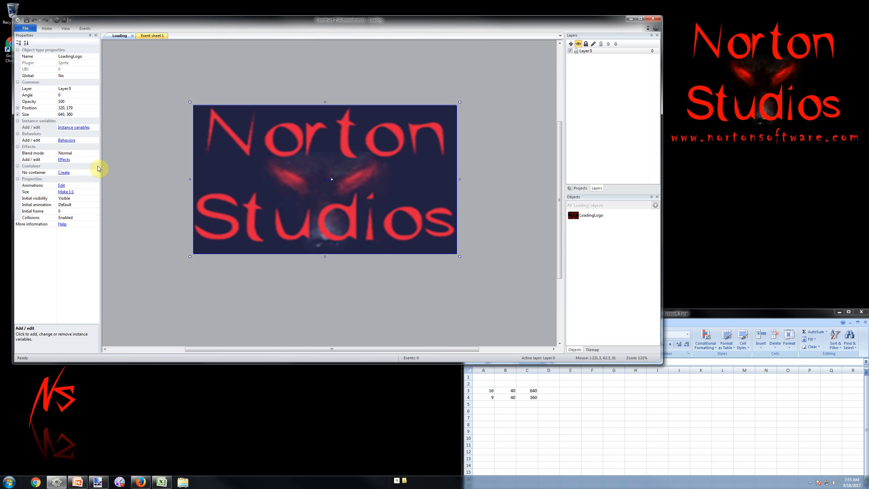
# Examine the behaviors available for the LoadingLogo sprite, including Fade, Drag & Drop, 8 Direction and Turret, without adding any
pyautogui.click(65, 140)
pyautogui.click(385, 203)
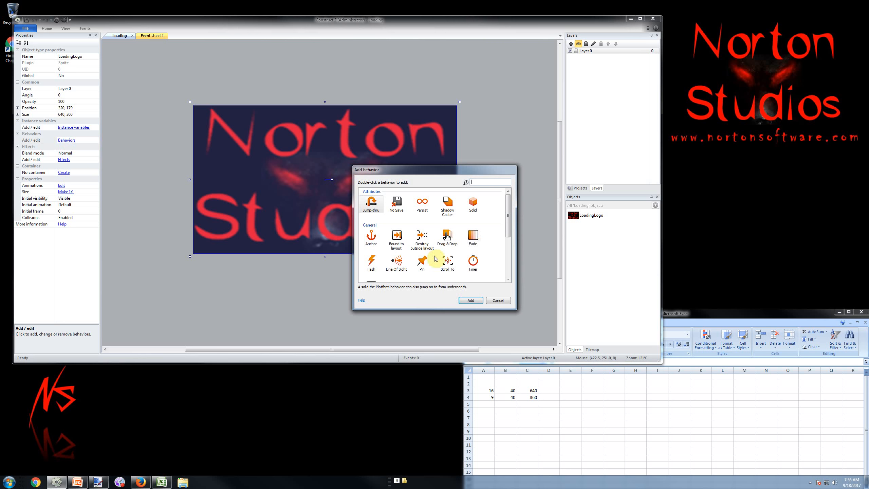
pyautogui.moveTo(510, 217)
pyautogui.mouseDown()
pyautogui.moveTo(511, 262)
pyautogui.moveTo(498, 206)
pyautogui.mouseUp()
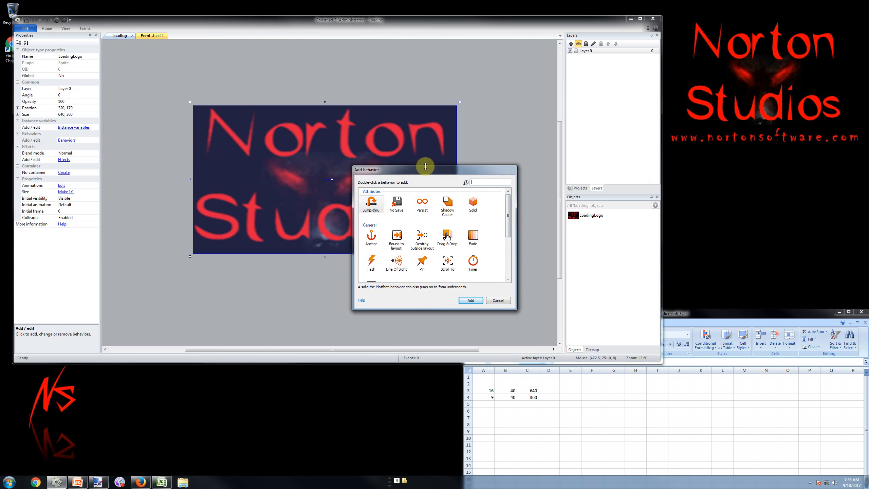
pyautogui.moveTo(423, 166); pyautogui.dragTo(420, 82)
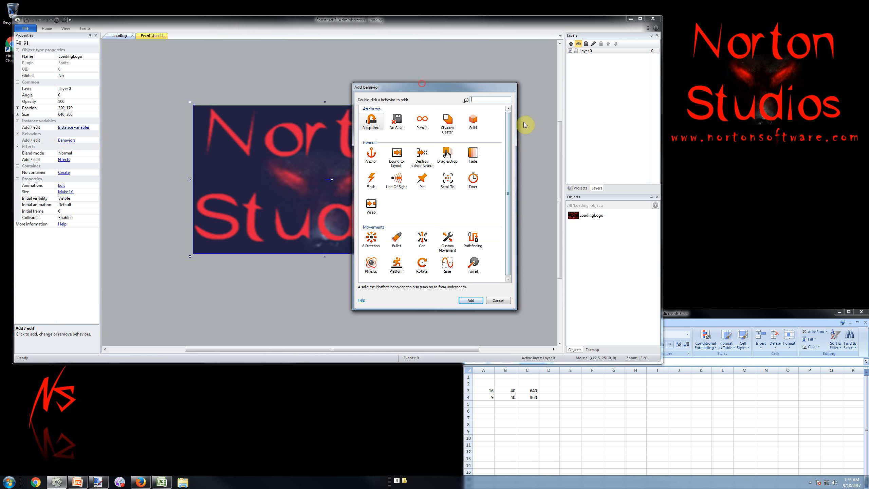
pyautogui.moveTo(517, 127); pyautogui.dragTo(537, 127)
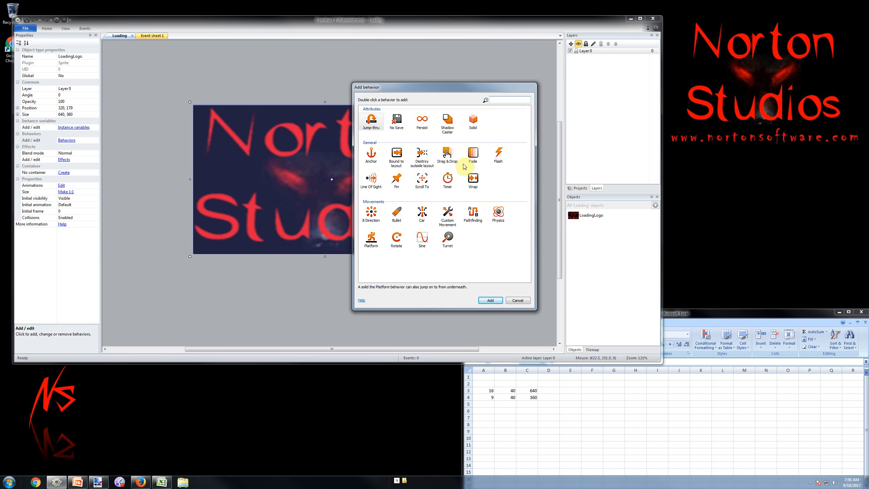
pyautogui.click(473, 156)
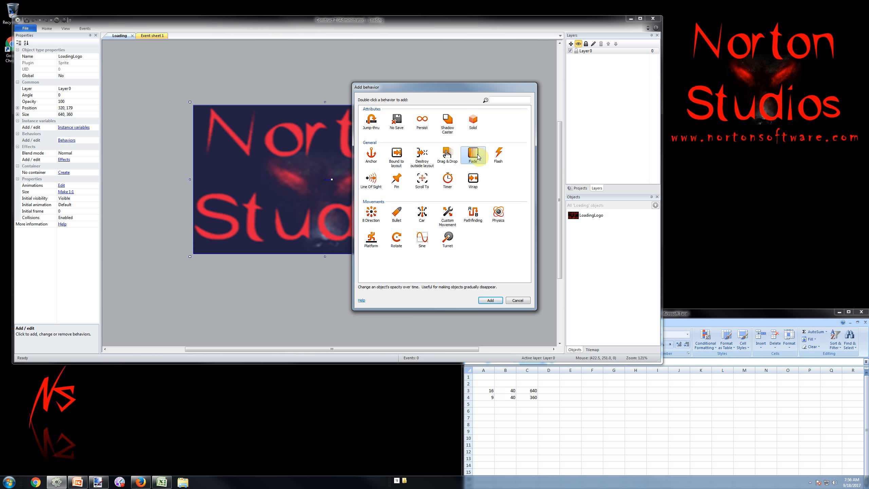
pyautogui.click(444, 153)
pyautogui.click(474, 154)
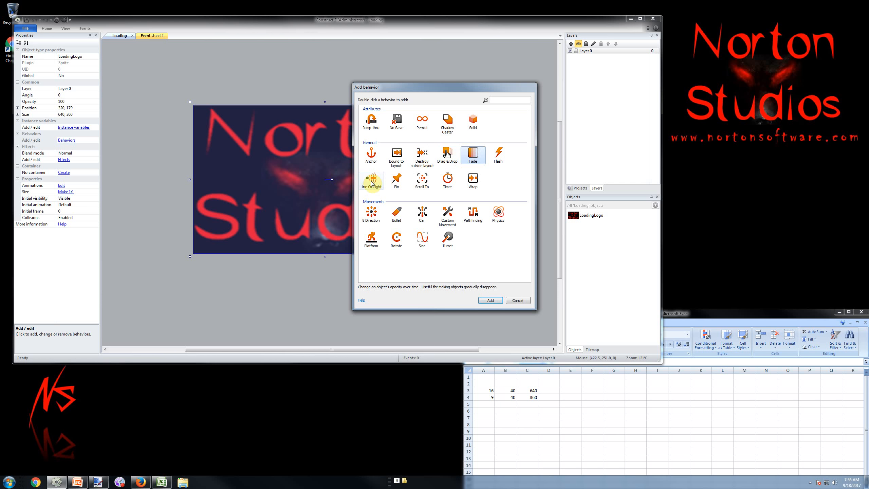
pyautogui.click(373, 215)
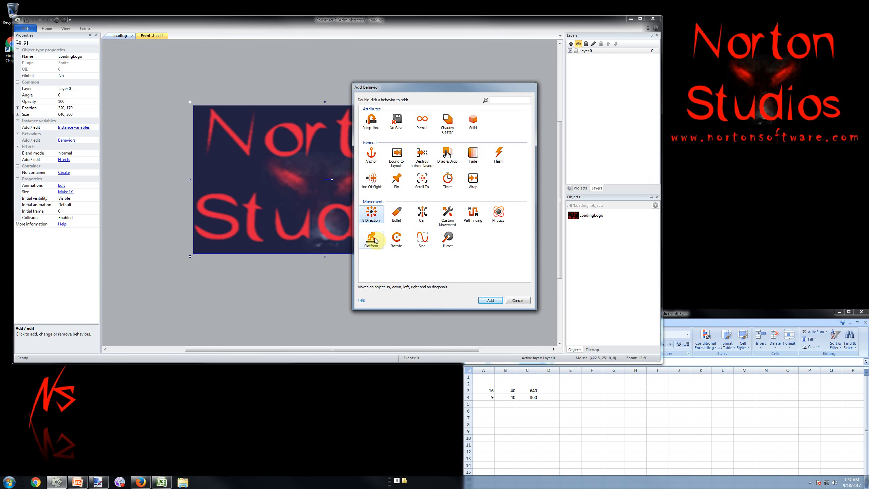
pyautogui.click(446, 239)
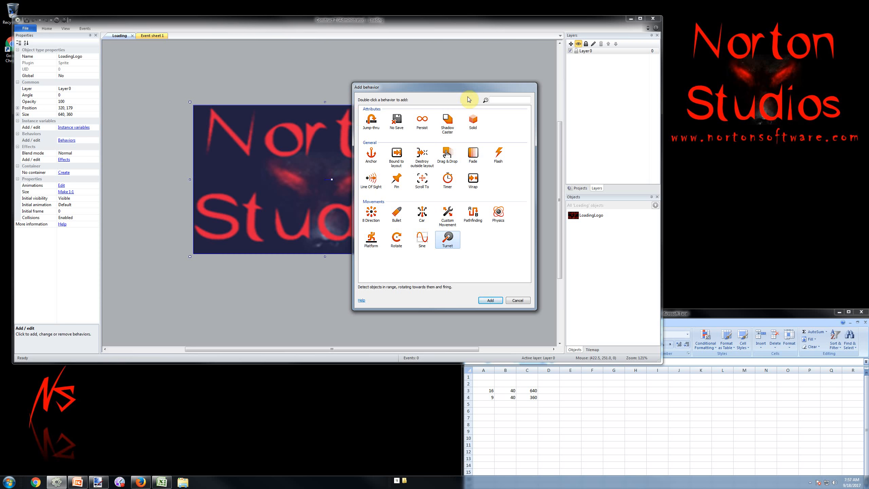
pyautogui.click(518, 300)
pyautogui.click(401, 88)
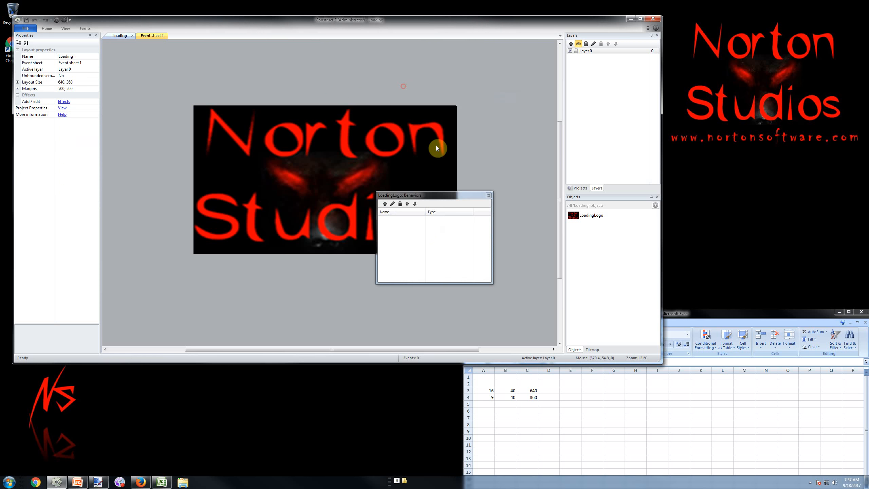
pyautogui.click(488, 195)
# Add the Fade behavior to the LoadingLogo sprite and keep the sprite selected
pyautogui.doubleClick(420, 137)
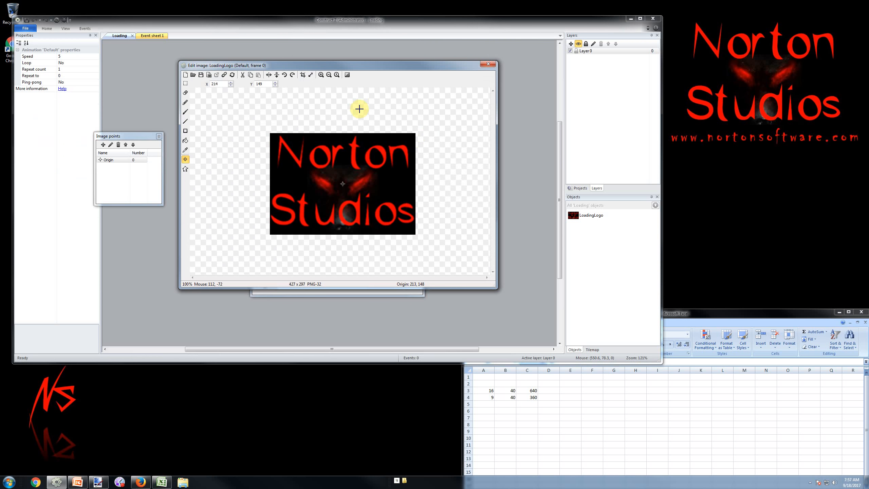
pyautogui.click(488, 66)
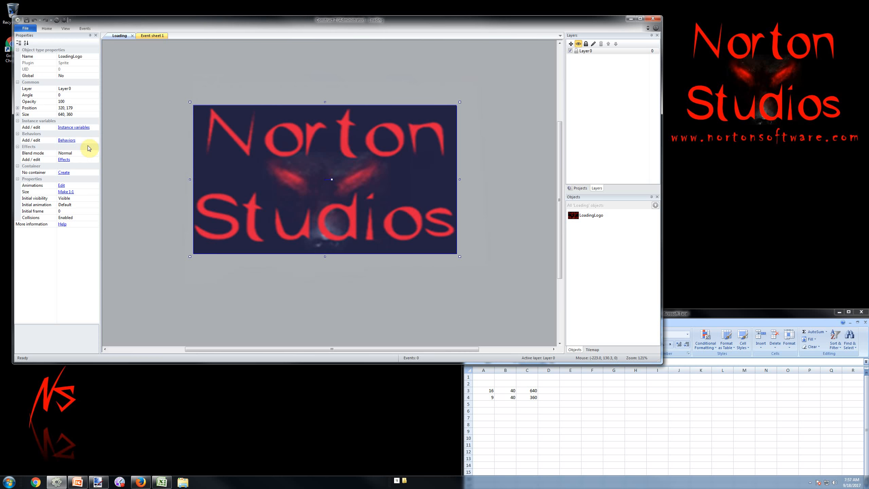
pyautogui.click(66, 140)
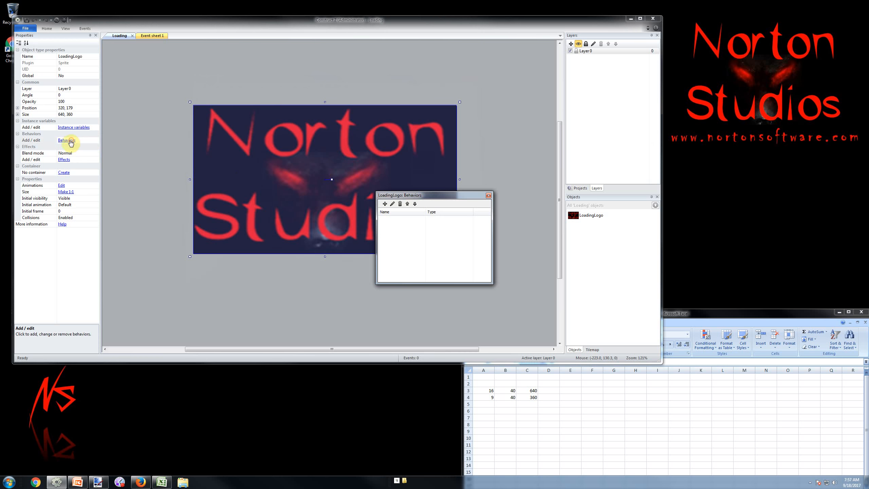
pyautogui.click(385, 203)
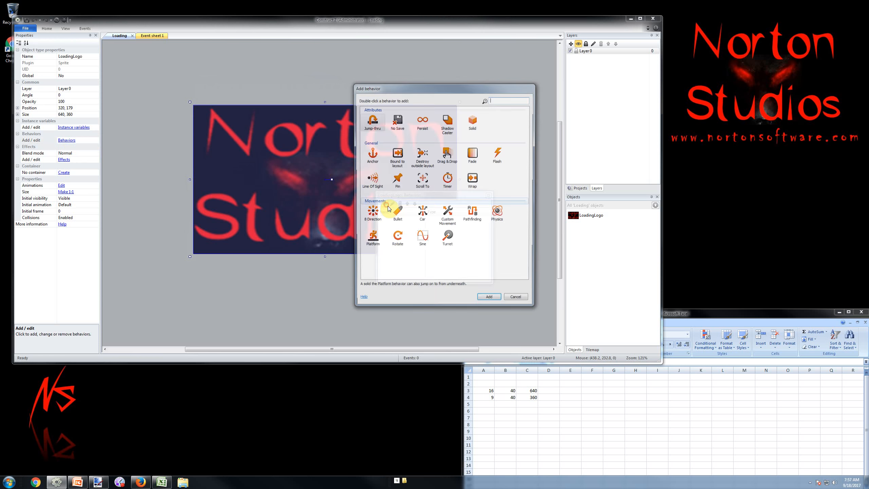
pyautogui.doubleClick(478, 155)
pyautogui.click(488, 195)
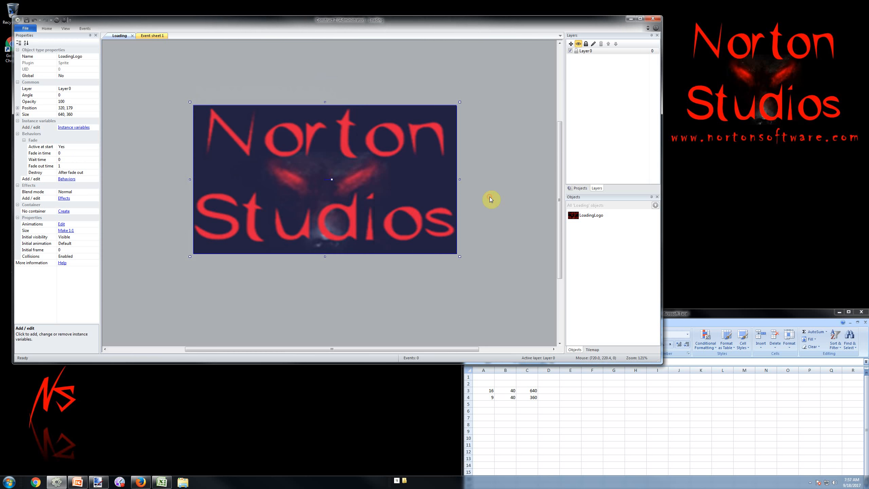
pyautogui.click(139, 83)
pyautogui.click(223, 125)
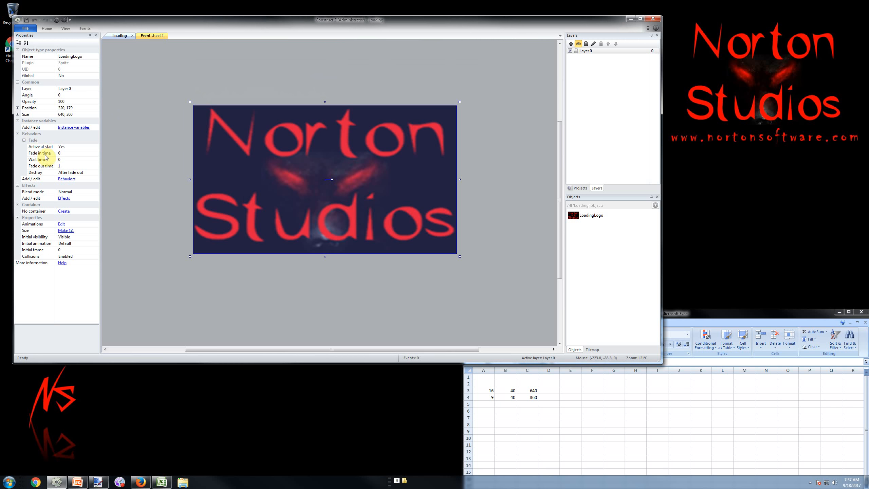
# Examine the Fade behavior's active at start, fade in, wait and fade out settings on the LoadingLogo sprite
pyautogui.click(152, 36)
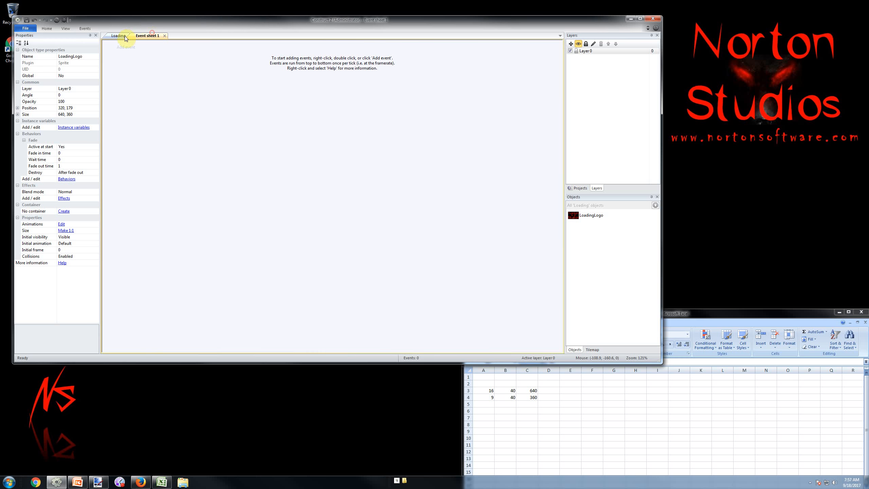
pyautogui.click(120, 35)
pyautogui.click(87, 146)
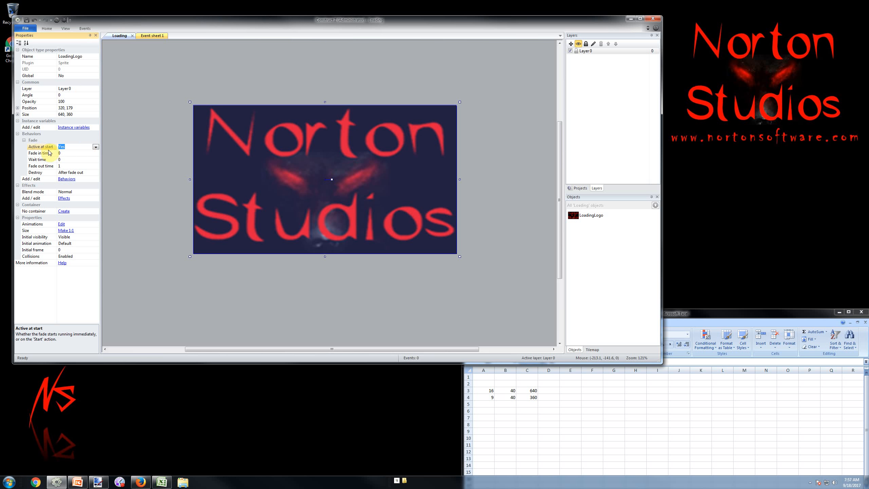
pyautogui.click(96, 146)
pyautogui.click(96, 146)
pyautogui.click(55, 154)
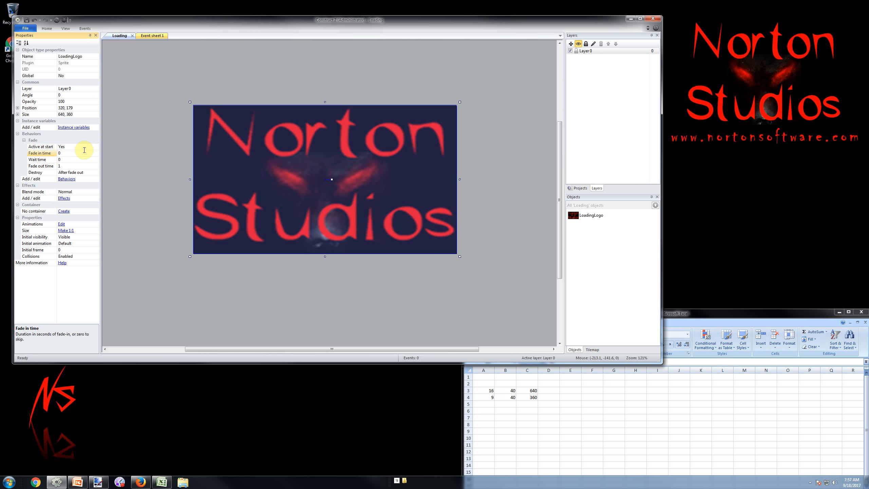
pyautogui.click(50, 166)
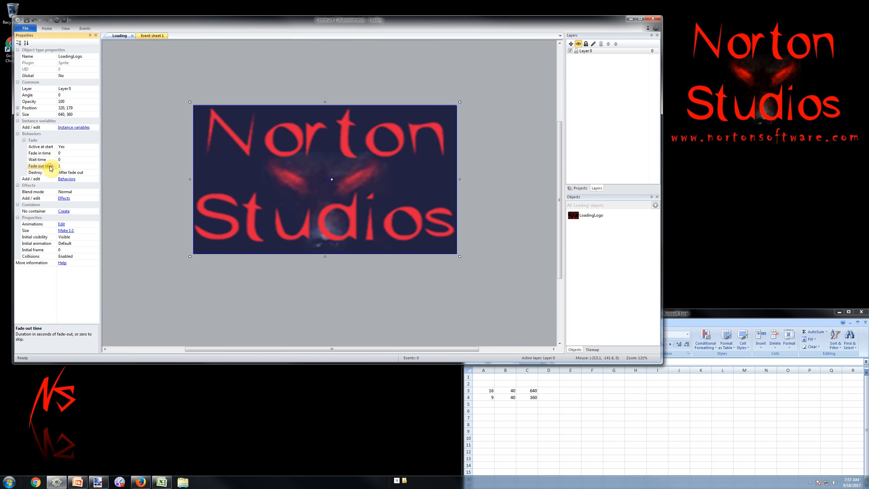
pyautogui.click(51, 154)
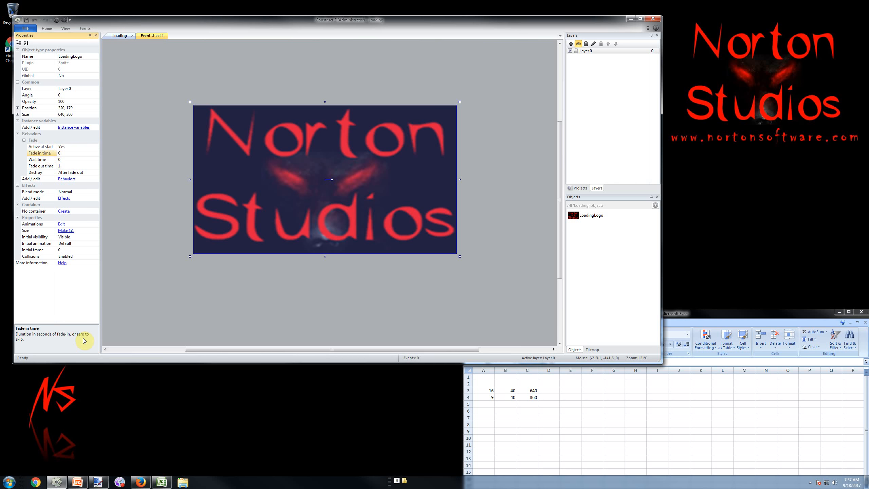
pyautogui.click(47, 160)
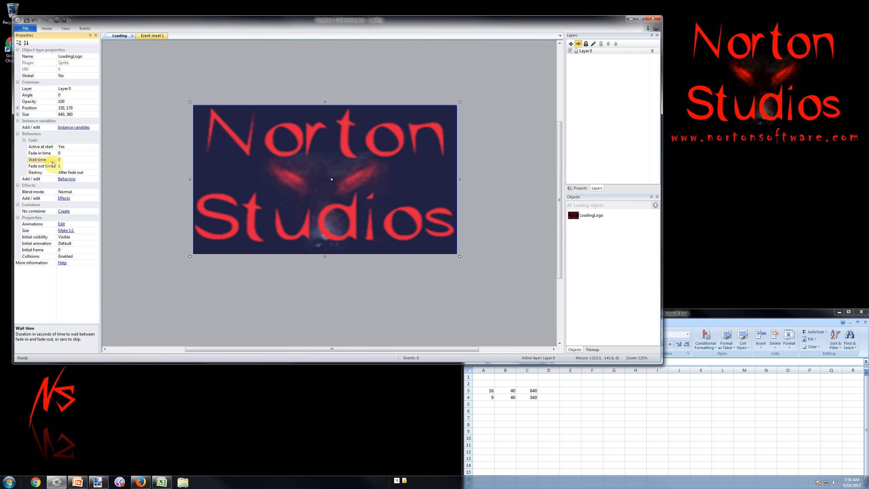
# Set the LoadingLogo sprite's Fade behavior to a fade in time of 5, wait time of 1 and fade out time of 5 seconds
pyautogui.click(73, 152)
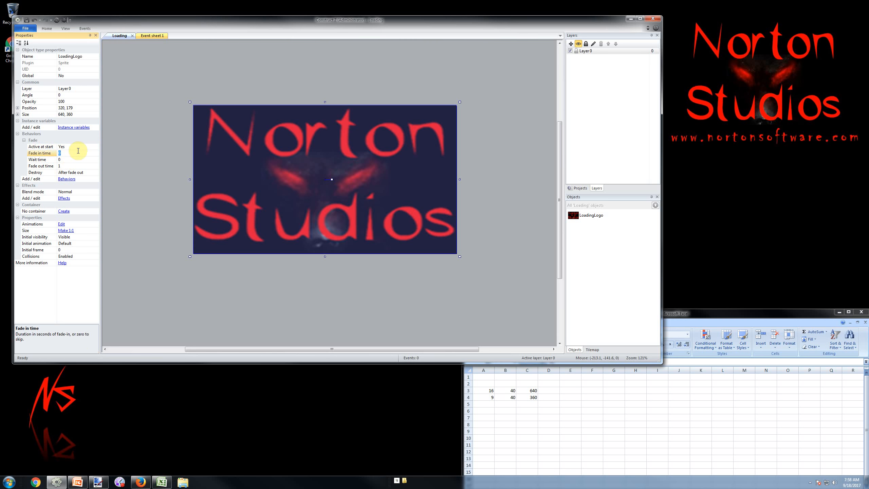
pyautogui.write('5')
pyautogui.click(60, 166)
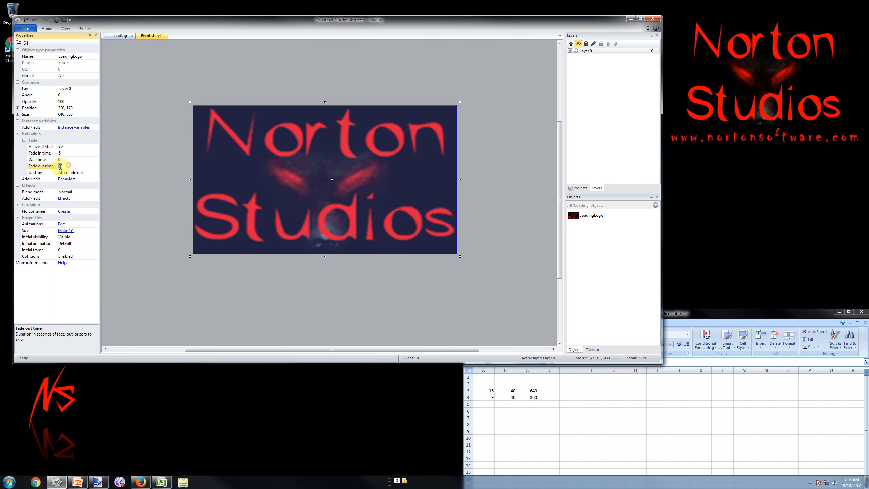
pyautogui.write('5')
pyautogui.click(48, 160)
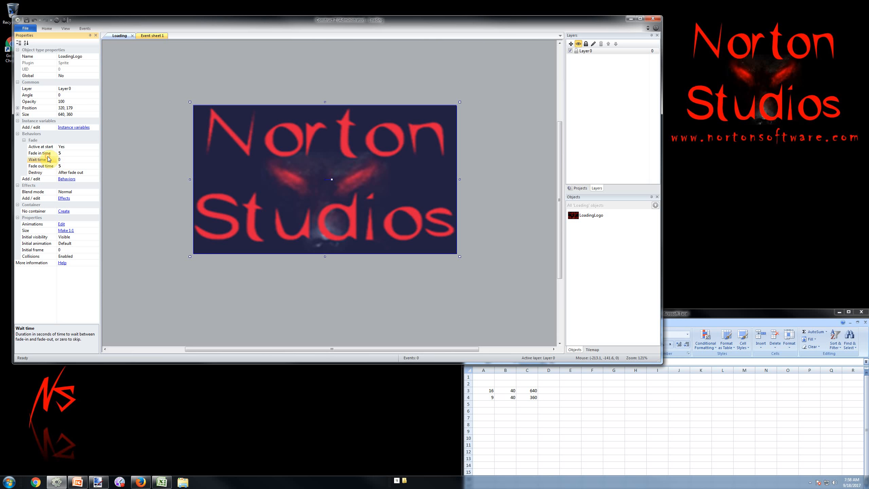
pyautogui.write('1')
pyautogui.click(65, 161)
pyautogui.click(48, 172)
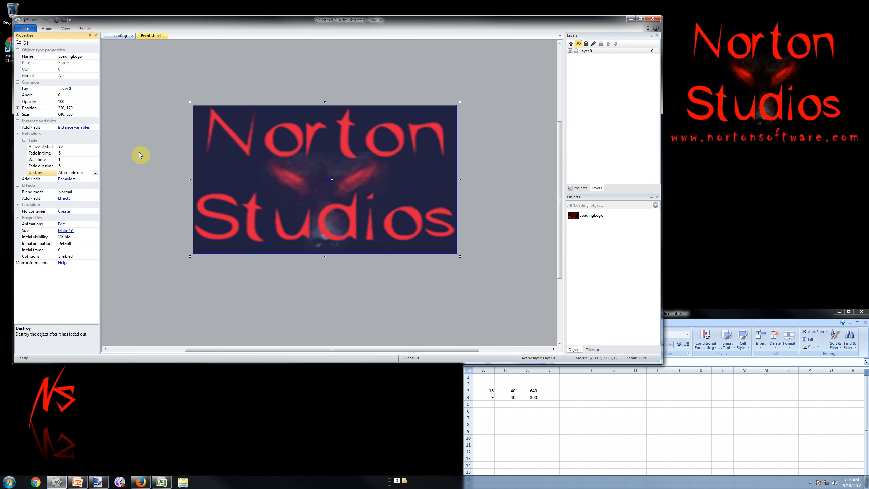
pyautogui.click(140, 183)
pyautogui.click(232, 163)
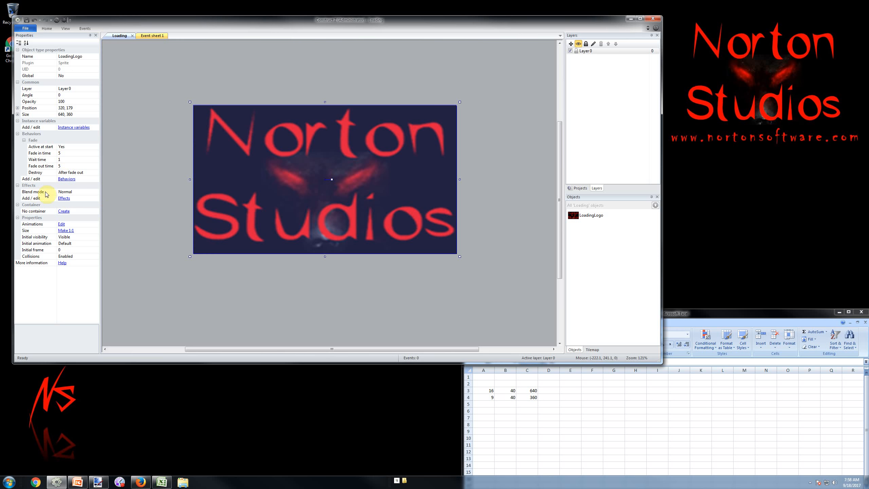
# Examine the blend mode and the list of available effects for the LoadingLogo sprite without adding any
pyautogui.click(64, 191)
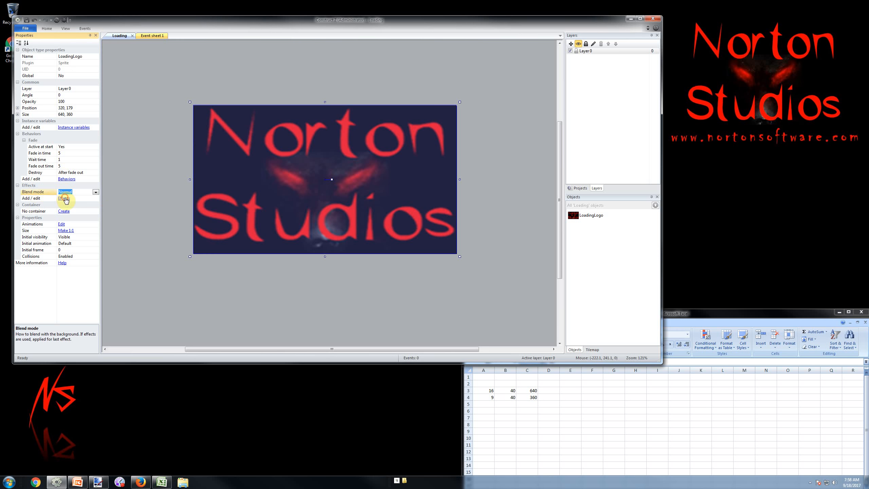
pyautogui.click(63, 198)
pyautogui.click(385, 203)
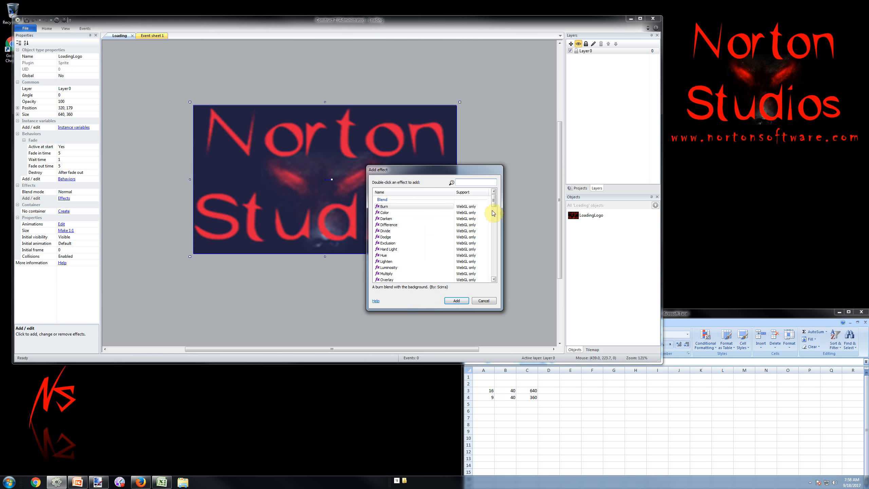
pyautogui.moveTo(494, 196)
pyautogui.mouseDown()
pyautogui.moveTo(501, 278)
pyautogui.moveTo(488, 239)
pyautogui.moveTo(493, 199)
pyautogui.mouseUp()
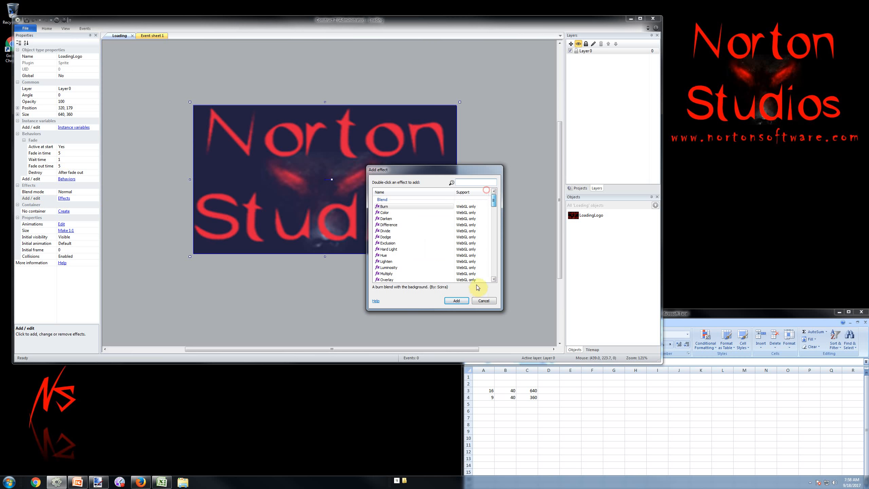
pyautogui.click(480, 301)
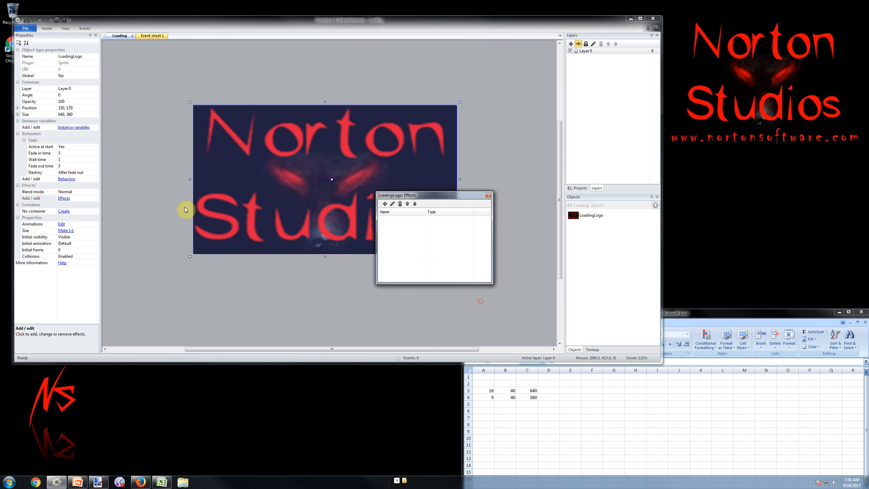
pyautogui.click(488, 195)
pyautogui.click(160, 142)
pyautogui.click(223, 148)
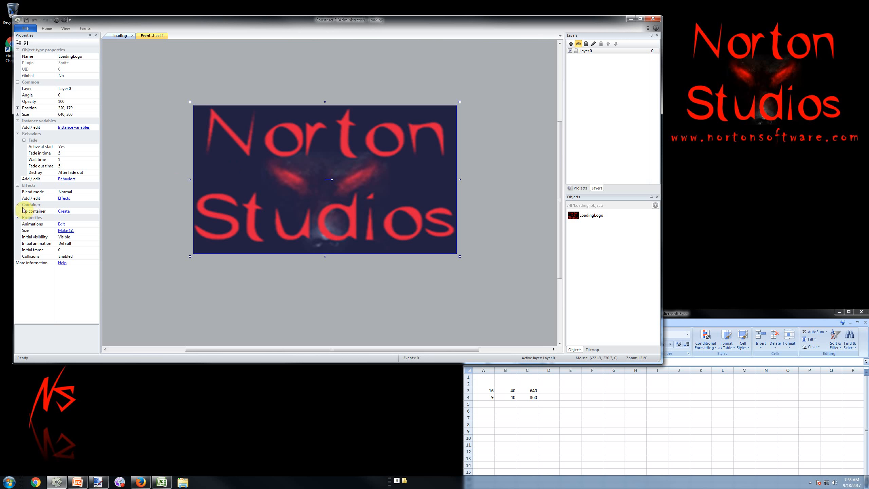
# Examine the LoadingLogo sprite's container, animations, initial visibility, initial animation and initial frame properties
pyautogui.click(36, 212)
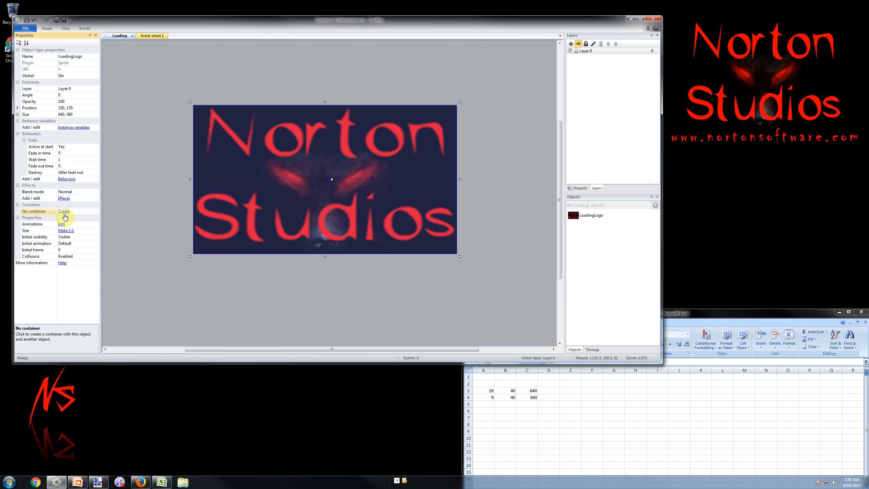
pyautogui.click(41, 224)
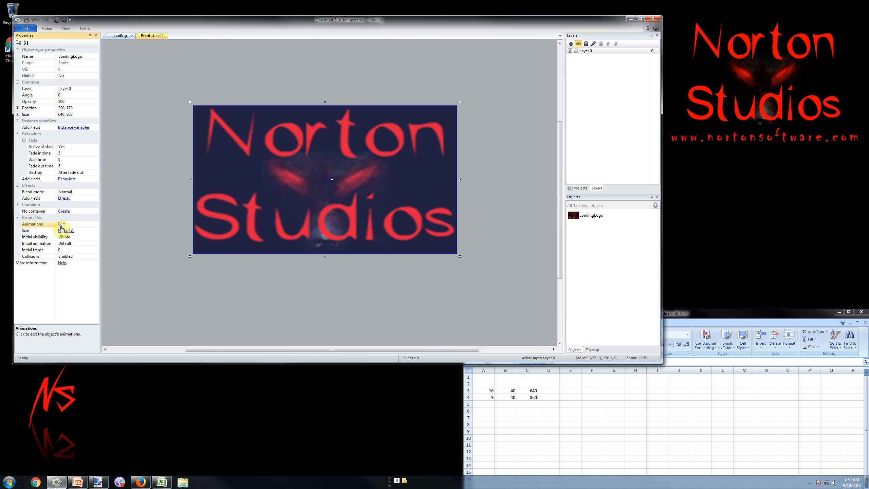
pyautogui.click(61, 226)
pyautogui.click(488, 63)
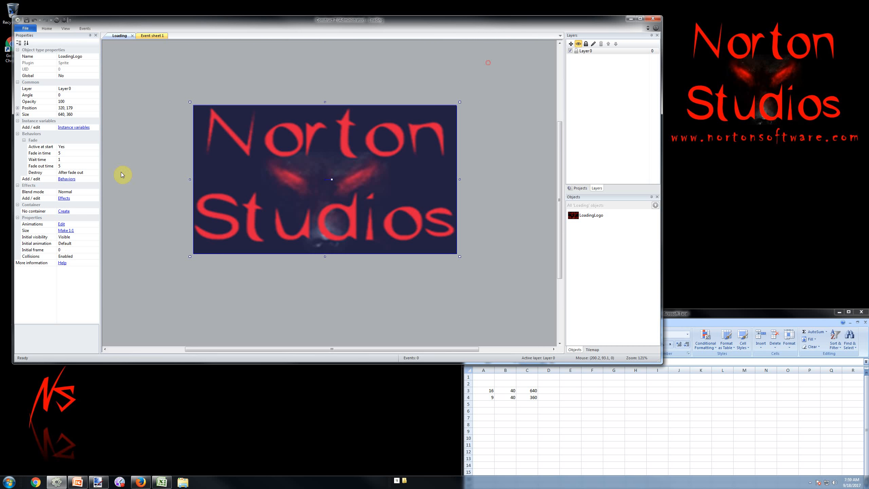
pyautogui.click(48, 238)
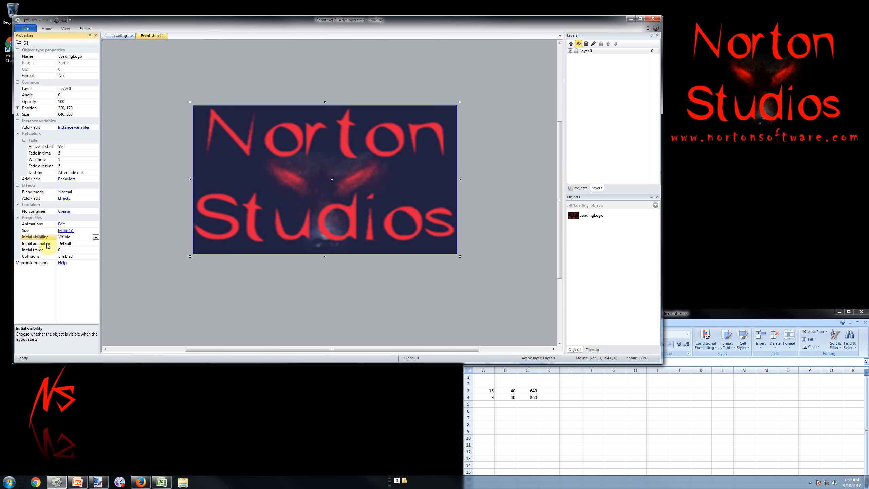
pyautogui.click(44, 244)
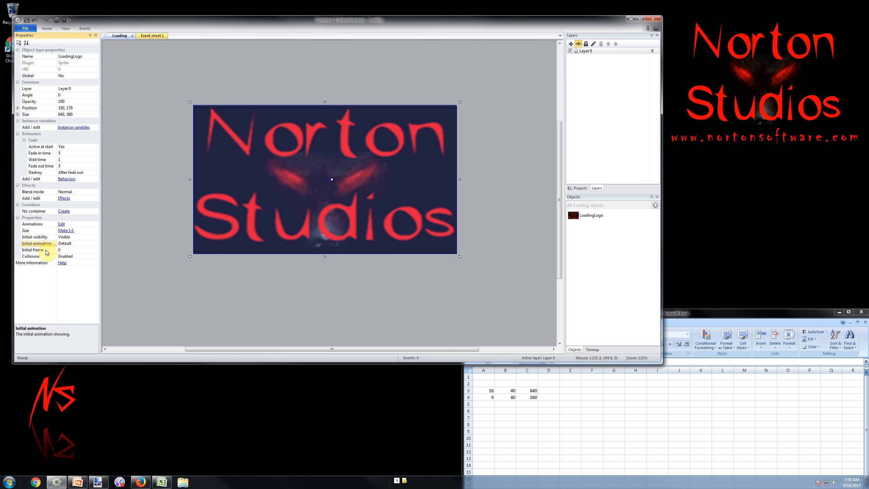
pyautogui.click(46, 252)
# Disable collisions for the LoadingLogo sprite
pyautogui.click(48, 257)
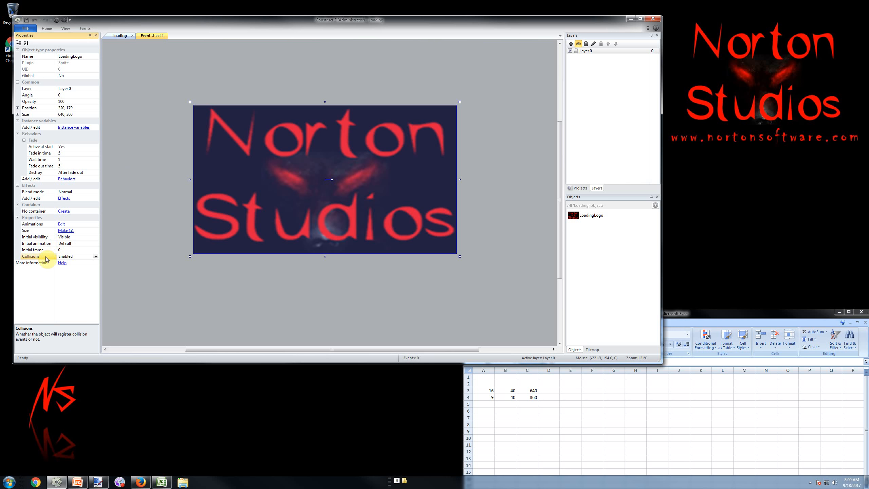
pyautogui.click(96, 256)
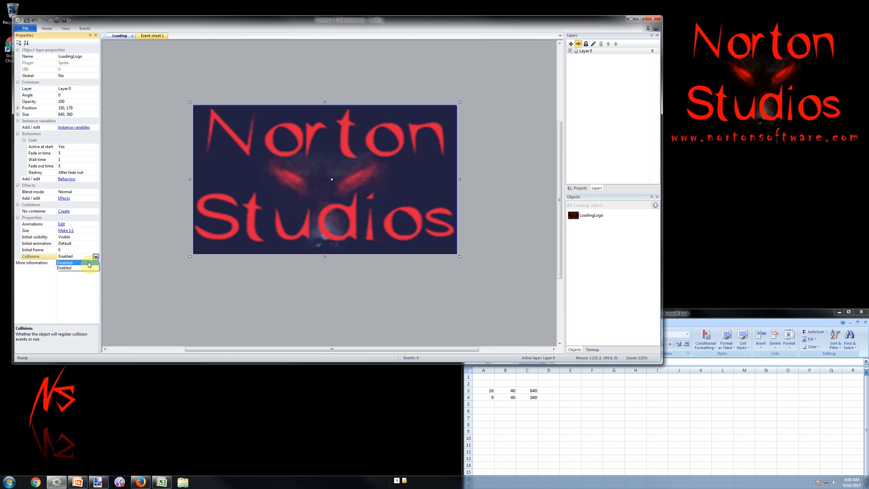
pyautogui.click(88, 264)
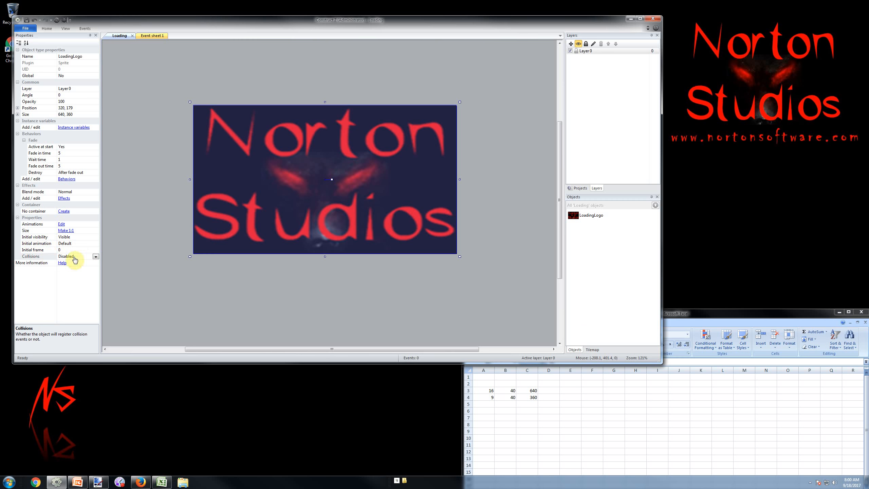
pyautogui.click(40, 253)
pyautogui.click(39, 256)
pyautogui.click(47, 250)
pyautogui.click(47, 257)
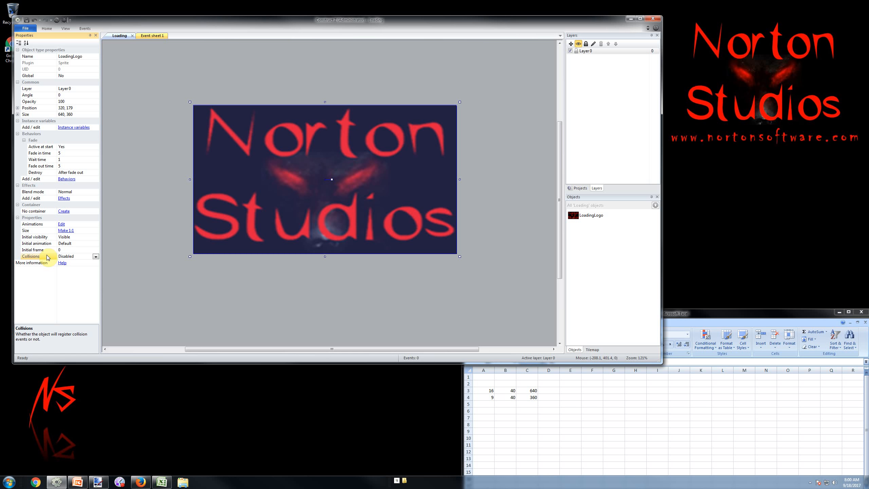
pyautogui.click(30, 249)
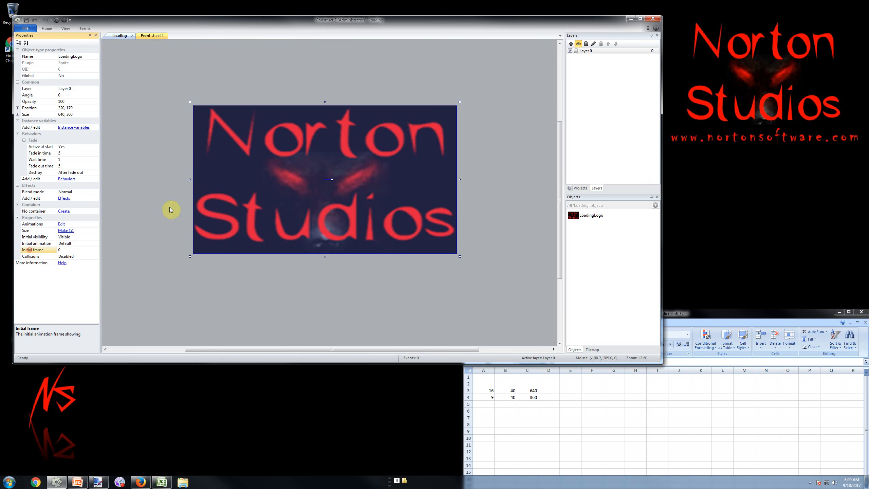
# Open the LoadingLogo sprite's animation editor, spread out its image and animations windows, and enlarge the animation frames window
pyautogui.doubleClick(235, 164)
pyautogui.moveTo(290, 65); pyautogui.dragTo(610, 65)
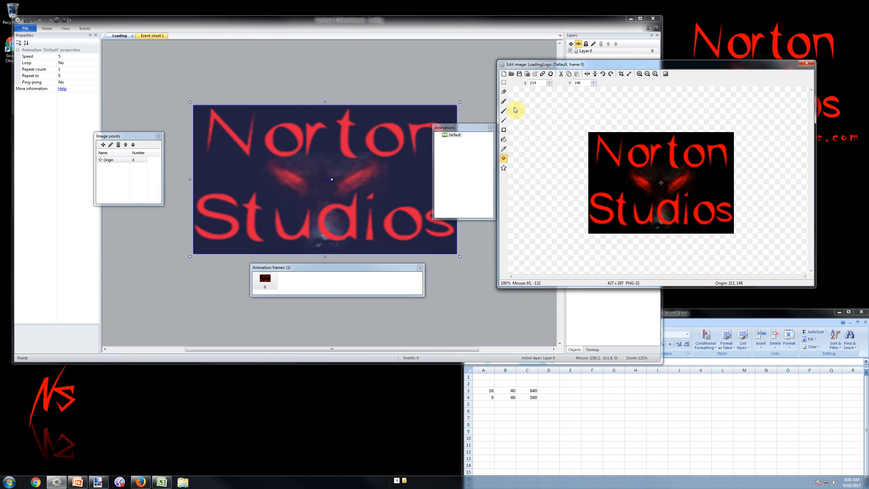
pyautogui.moveTo(547, 64); pyautogui.dragTo(580, 51)
pyautogui.moveTo(474, 127); pyautogui.dragTo(476, 108)
pyautogui.click(496, 117)
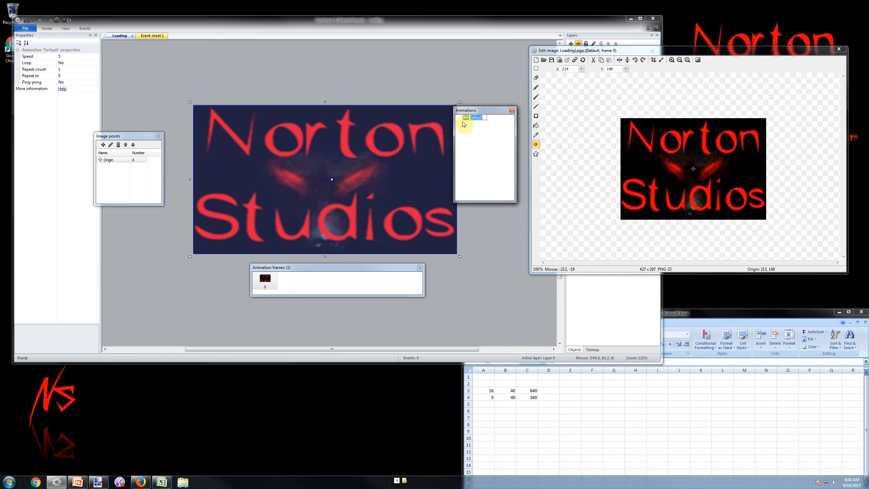
pyautogui.click(481, 152)
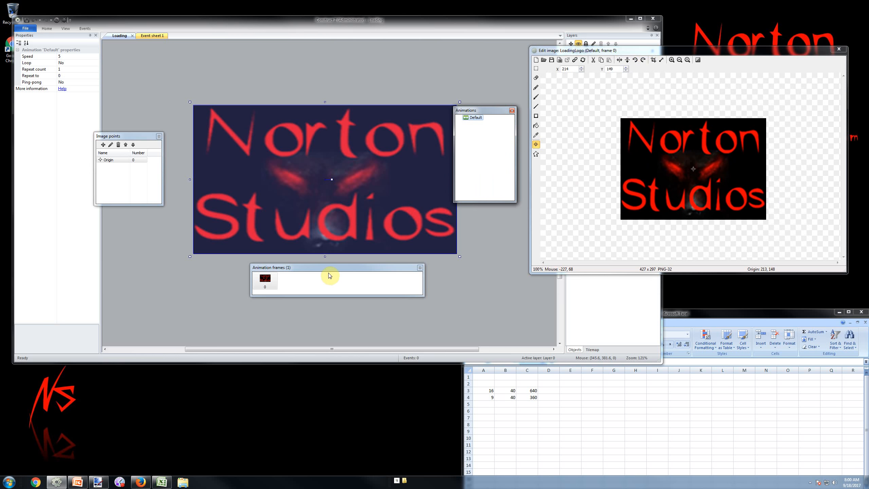
pyautogui.moveTo(329, 269); pyautogui.dragTo(546, 233)
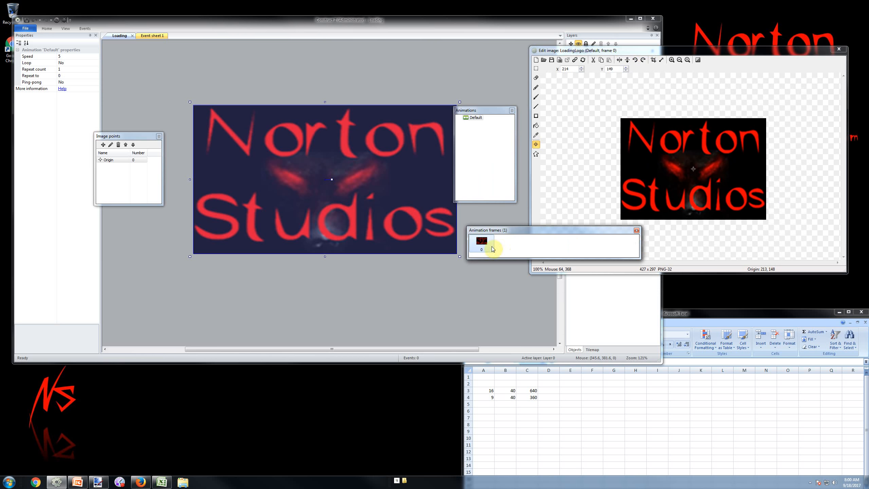
pyautogui.moveTo(641, 243); pyautogui.dragTo(811, 303)
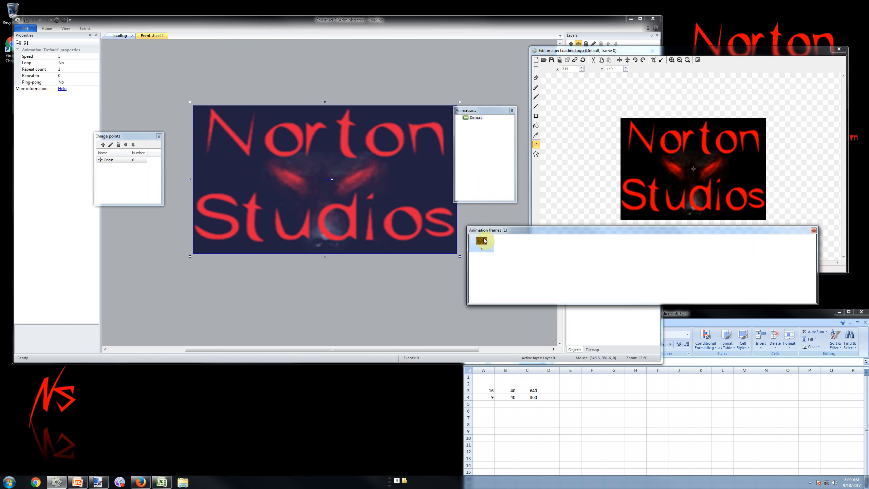
# Add an animation named Walking to the LoadingLogo sprite
pyautogui.rightClick(473, 118)
pyautogui.click(481, 122)
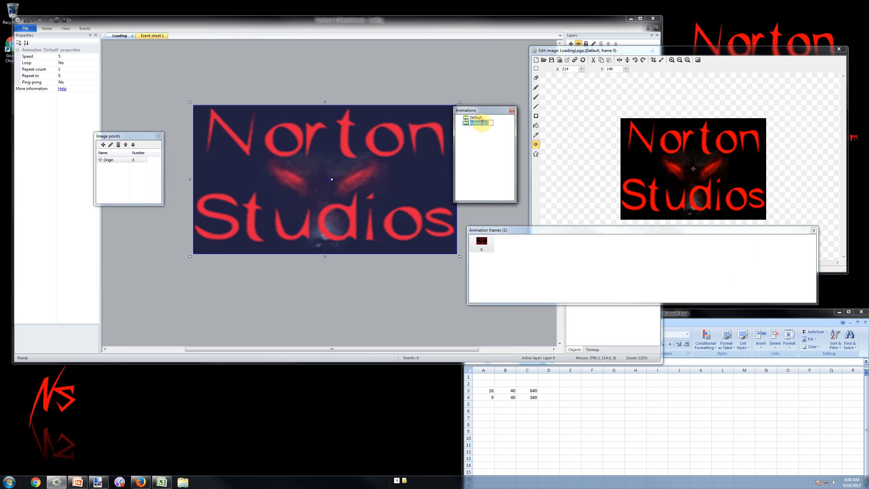
pyautogui.write('Walking')
pyautogui.press('Return')
# Add an animation named Standing to the LoadingLogo sprite and show its frames
pyautogui.rightClick(481, 124)
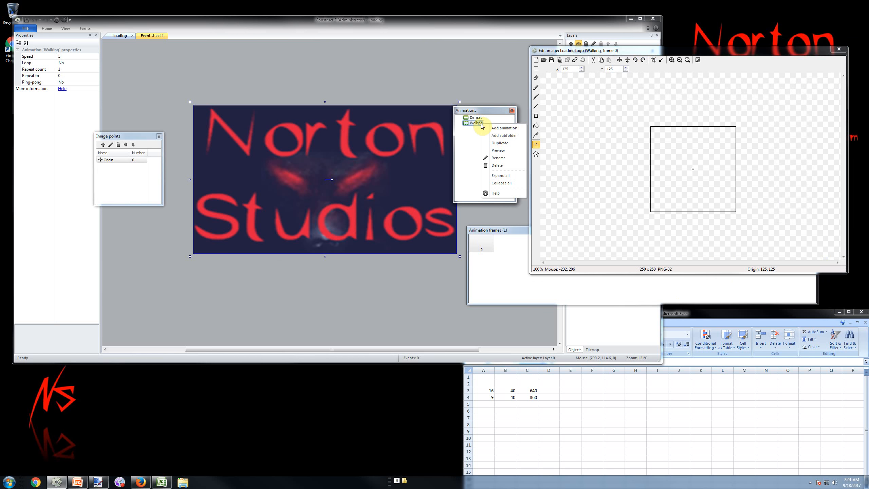
pyautogui.click(504, 128)
pyautogui.write('Standing')
pyautogui.press('Return')
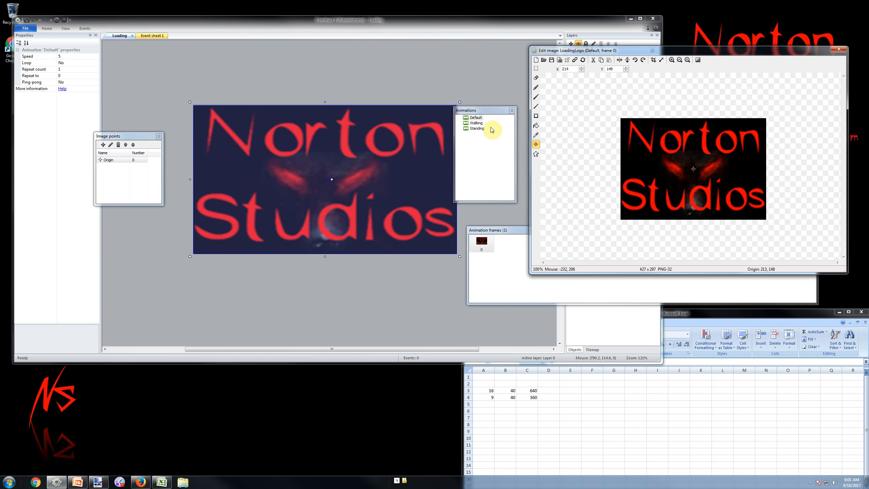
pyautogui.click(474, 129)
pyautogui.click(501, 266)
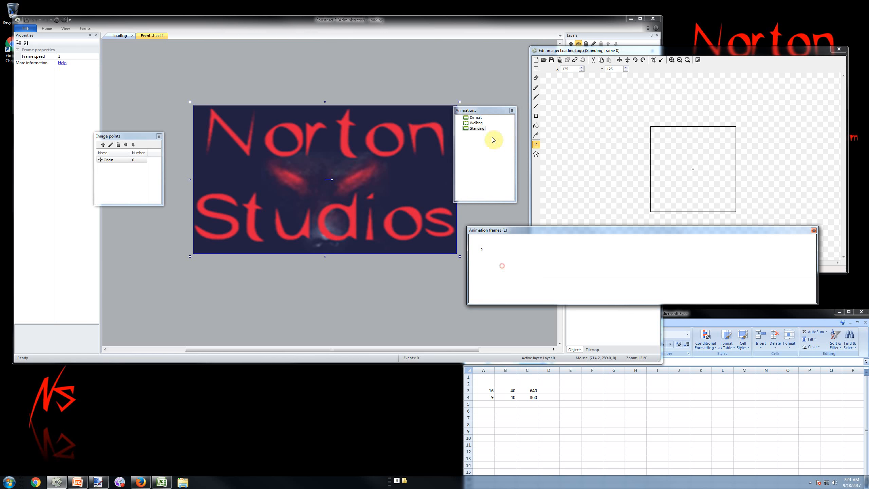
# Examine the frames and images of the Standing, Walking and Default animations
pyautogui.click(477, 131)
pyautogui.click(476, 130)
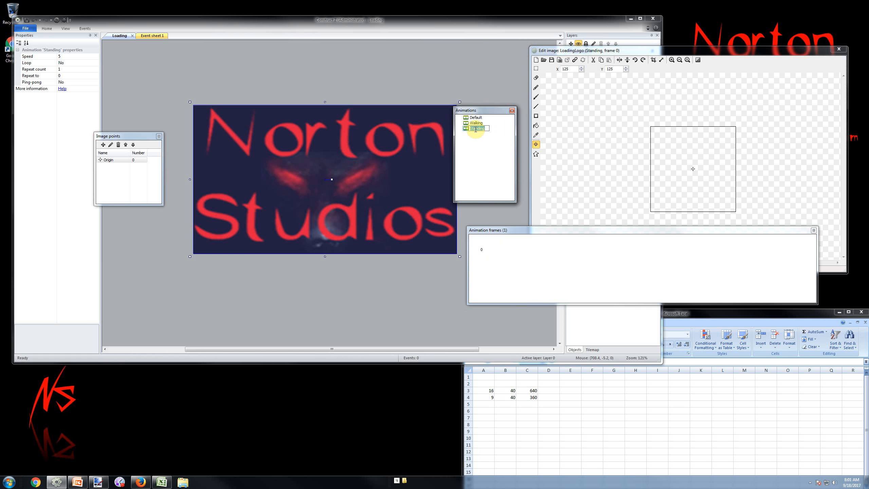
pyautogui.click(500, 262)
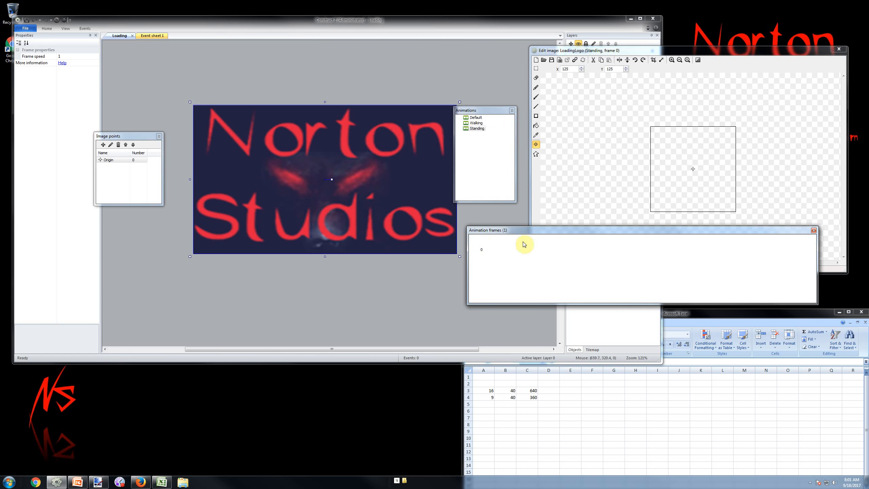
pyautogui.click(475, 122)
pyautogui.click(503, 270)
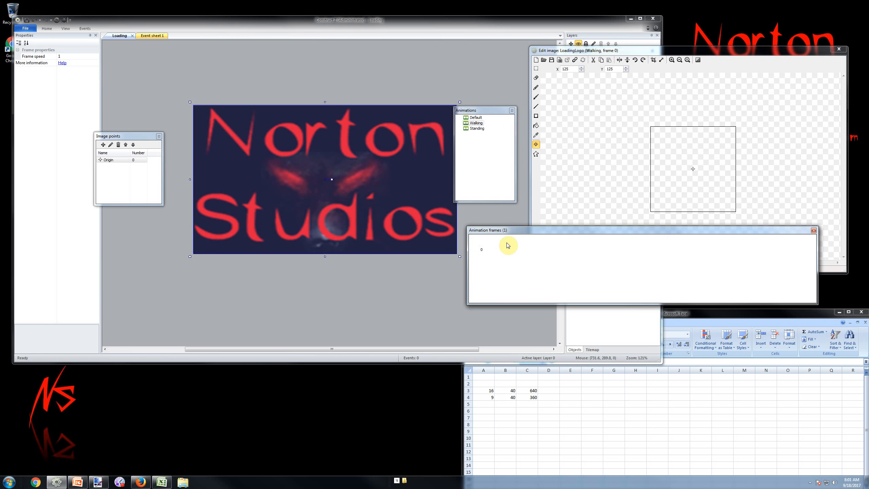
pyautogui.click(534, 244)
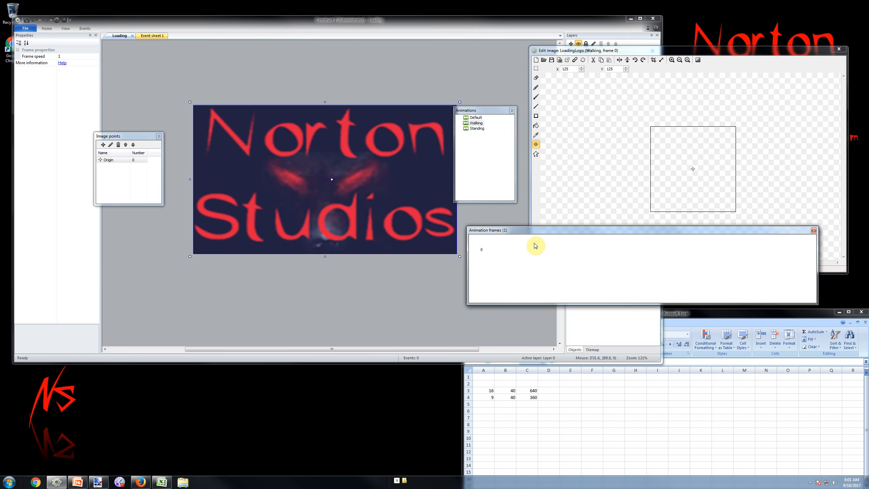
pyautogui.click(564, 243)
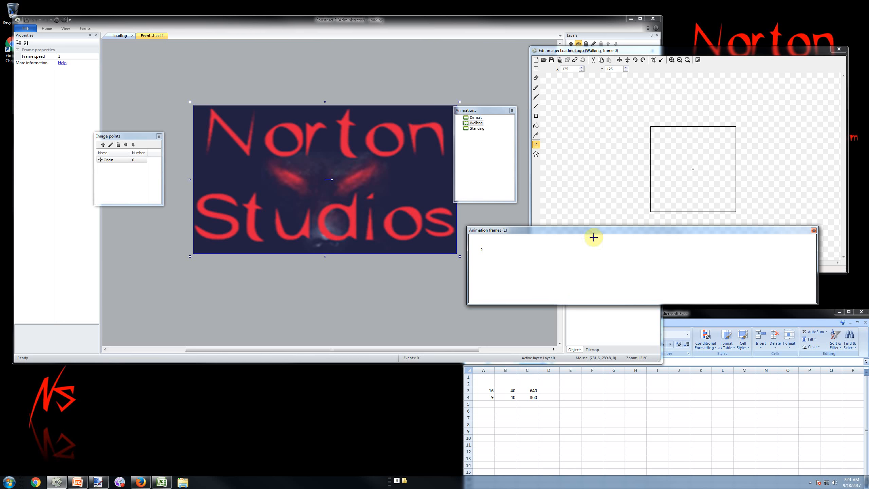
pyautogui.click(475, 117)
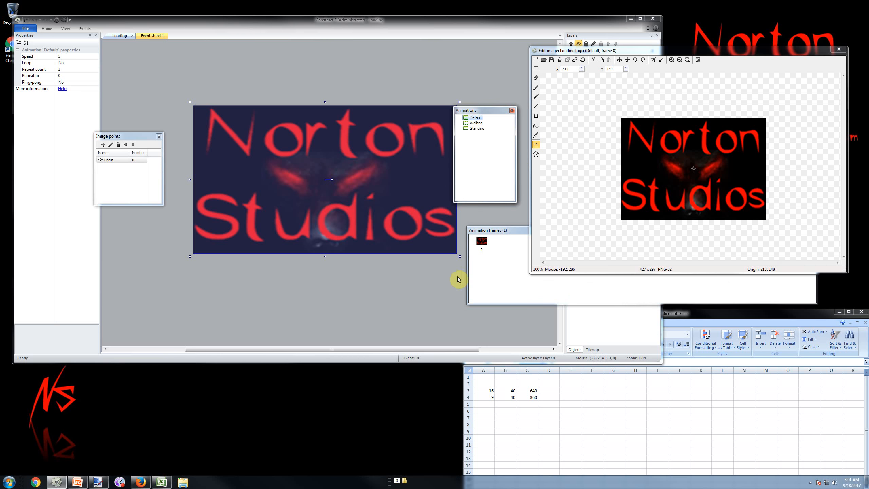
# Delete the Standing and Walking animations from the LoadingLogo sprite
pyautogui.rightClick(478, 129)
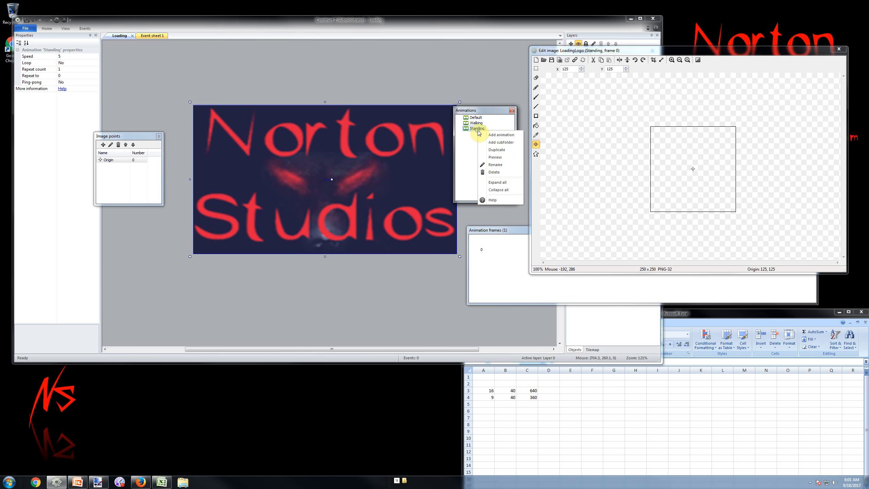
pyautogui.click(496, 172)
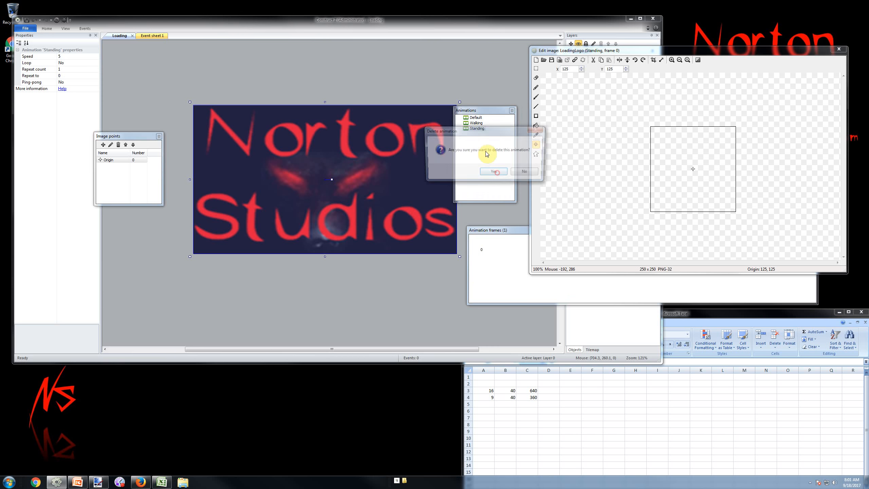
pyautogui.click(493, 171)
pyautogui.rightClick(476, 124)
pyautogui.click(476, 123)
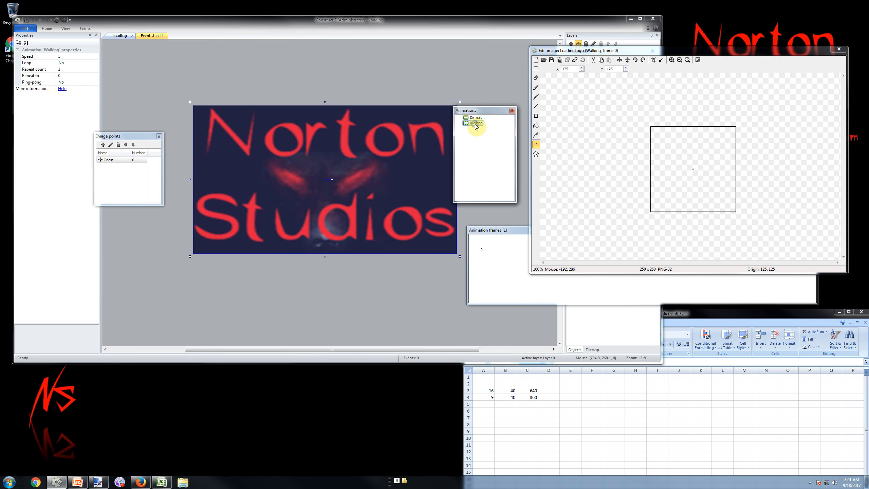
pyautogui.rightClick(476, 123)
pyautogui.click(492, 165)
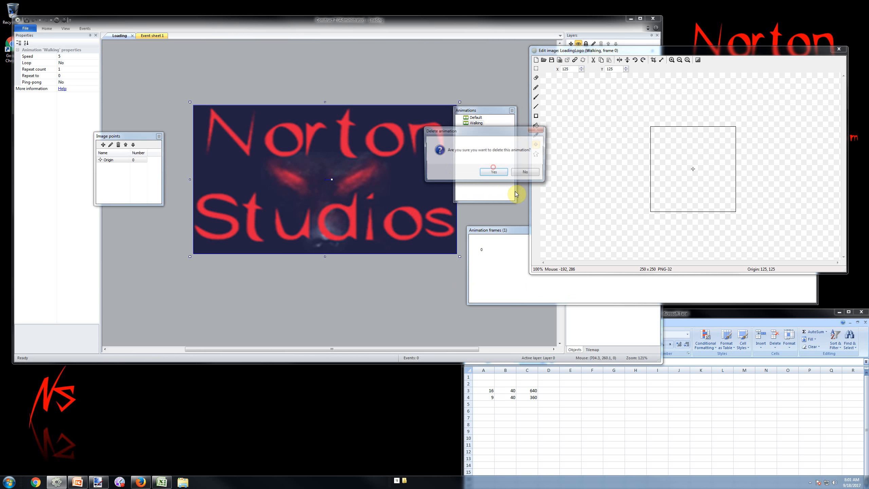
pyautogui.click(494, 172)
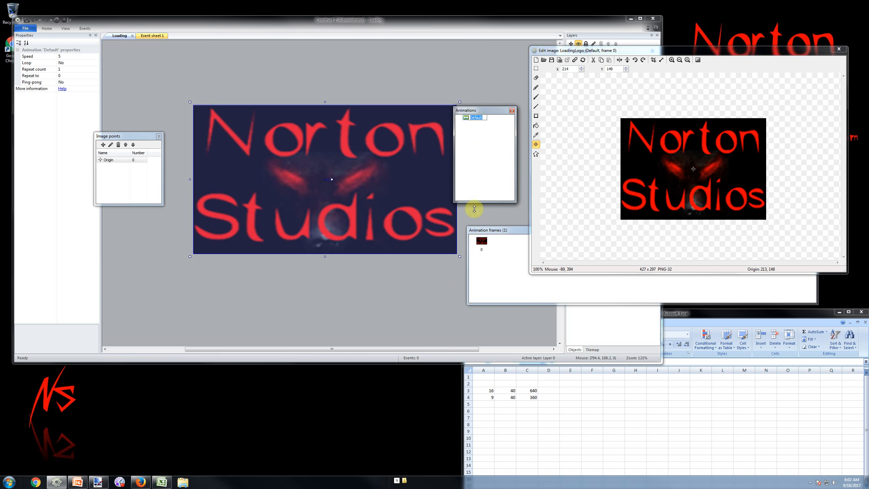
pyautogui.click(483, 155)
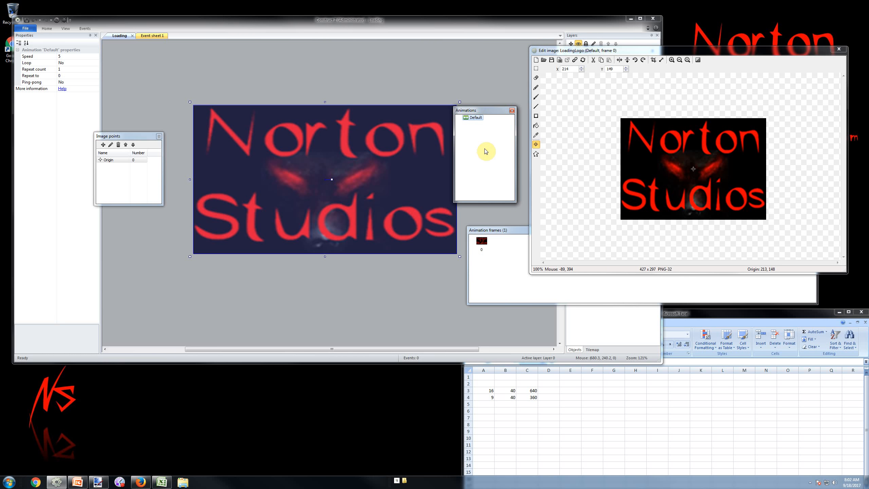
# Review the Default animation's Speed, Loop, Repeat count, Repeat to and Ping-pong properties and close the animation editor
pyautogui.moveTo(485, 114); pyautogui.dragTo(490, 113)
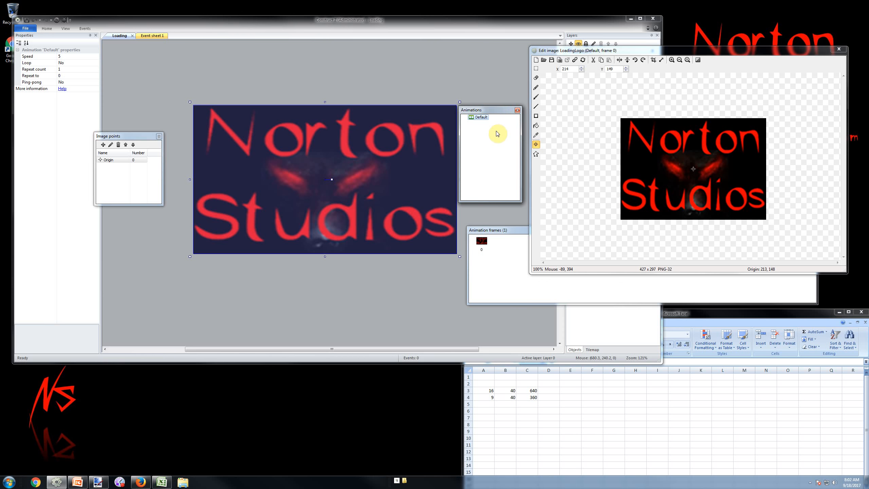
pyautogui.click(491, 152)
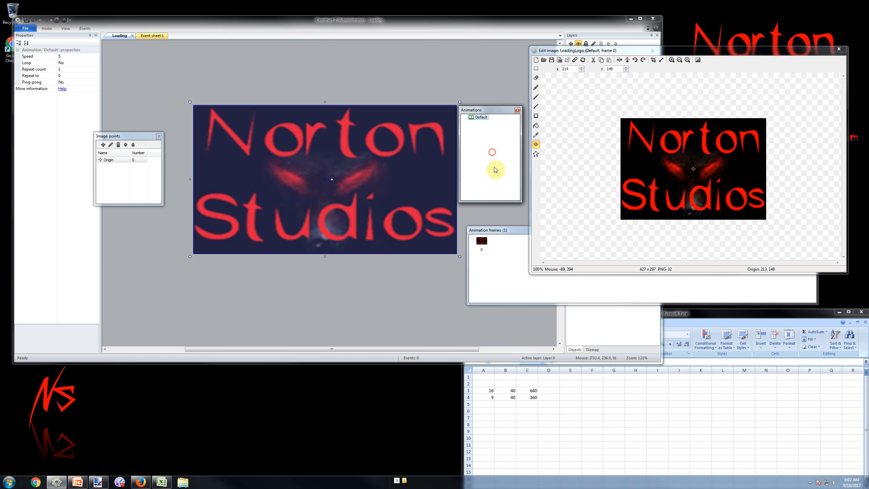
pyautogui.click(503, 272)
pyautogui.click(482, 140)
pyautogui.click(475, 117)
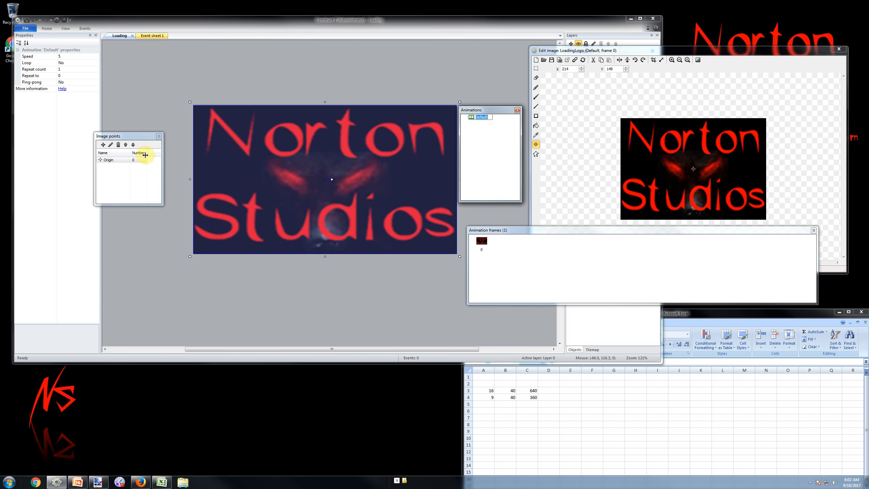
pyautogui.click(32, 56)
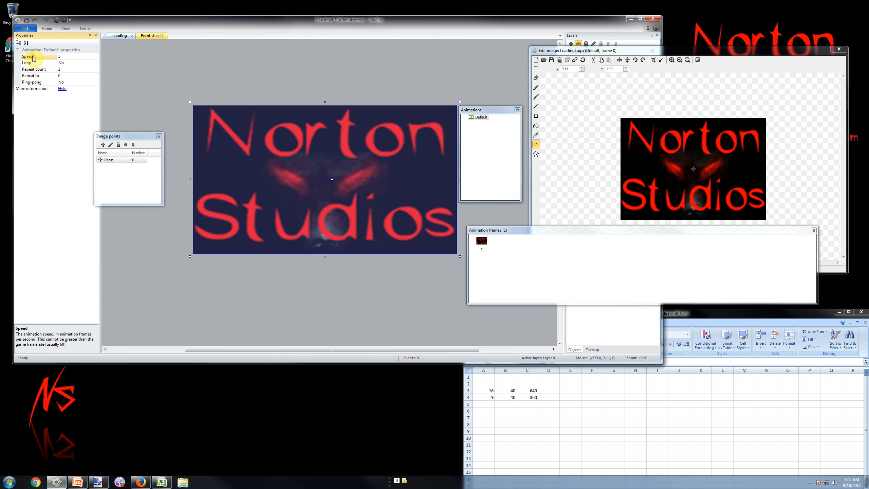
pyautogui.click(42, 62)
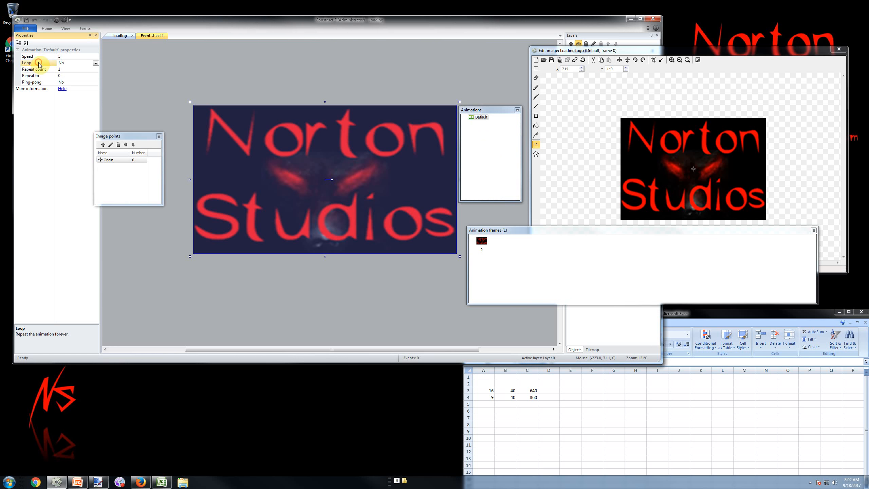
pyautogui.click(46, 70)
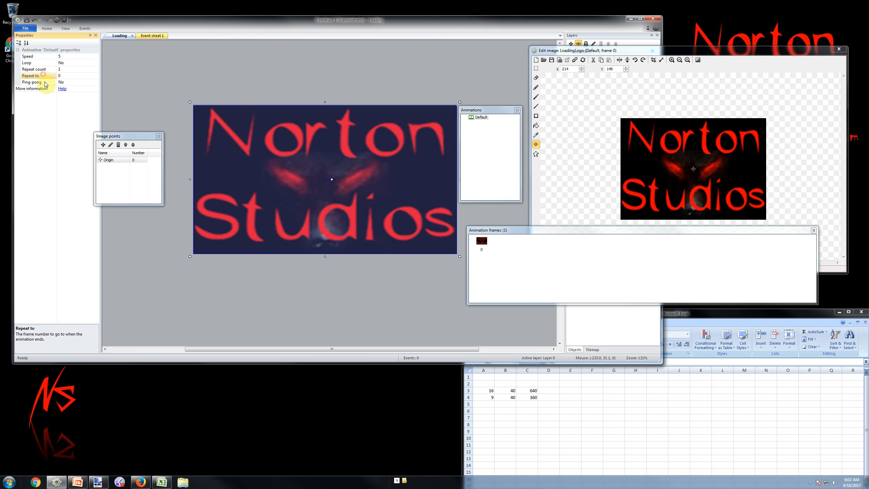
pyautogui.click(45, 82)
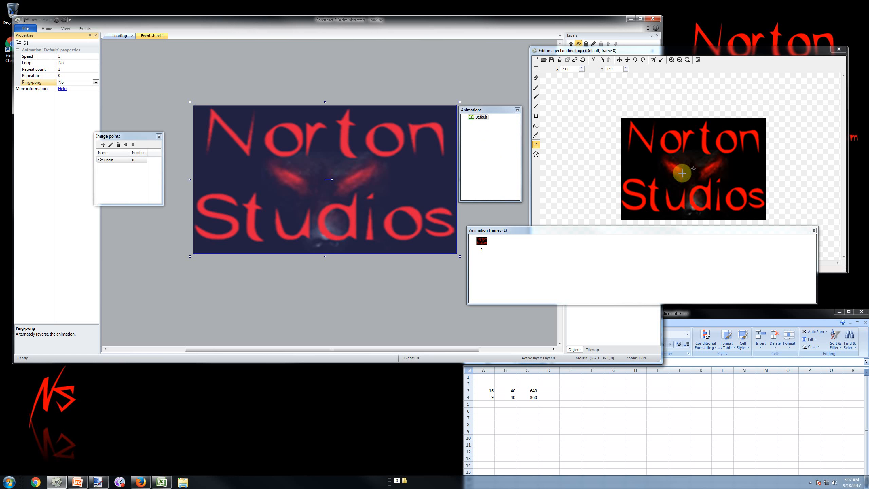
pyautogui.click(838, 50)
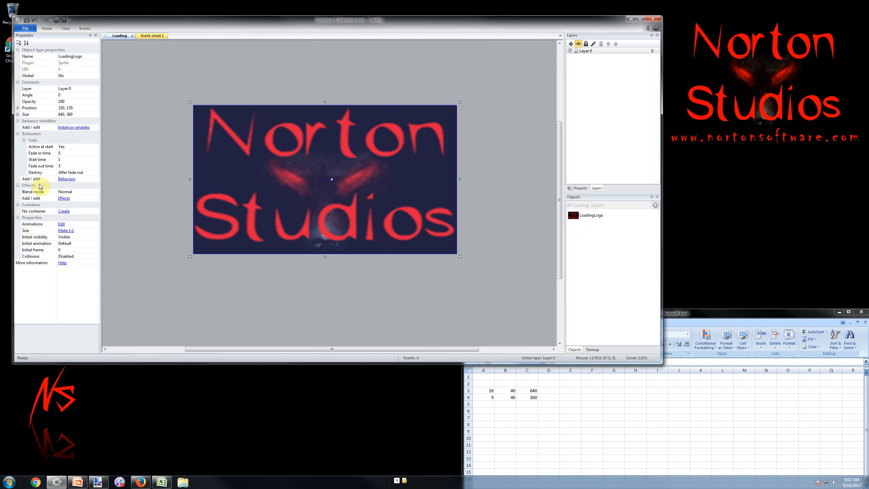
# Review the LoadingLogo sprite's Fade behavior settings: fade in time, wait time, fade out time and destroy option
pyautogui.click(42, 152)
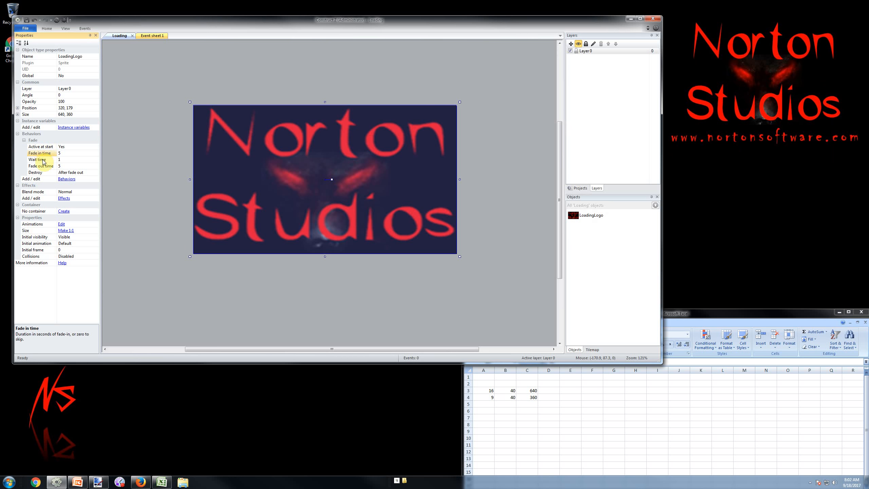
pyautogui.click(43, 159)
pyautogui.click(47, 153)
pyautogui.click(49, 160)
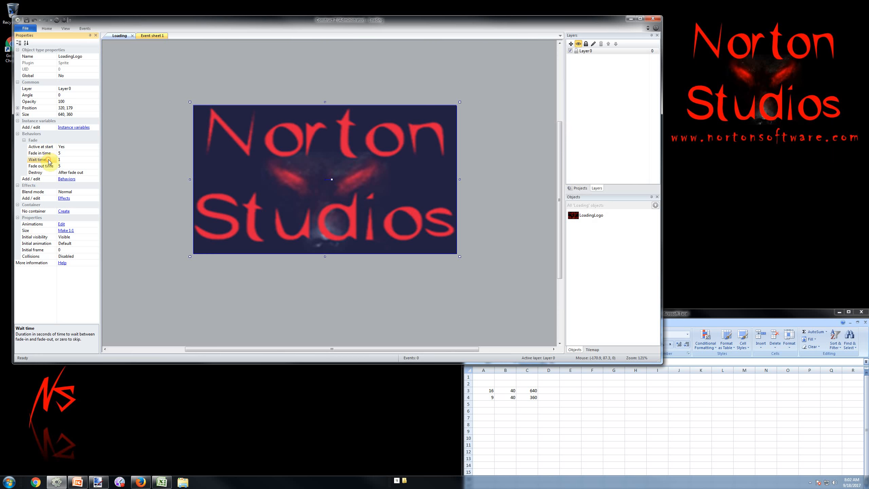
pyautogui.click(49, 166)
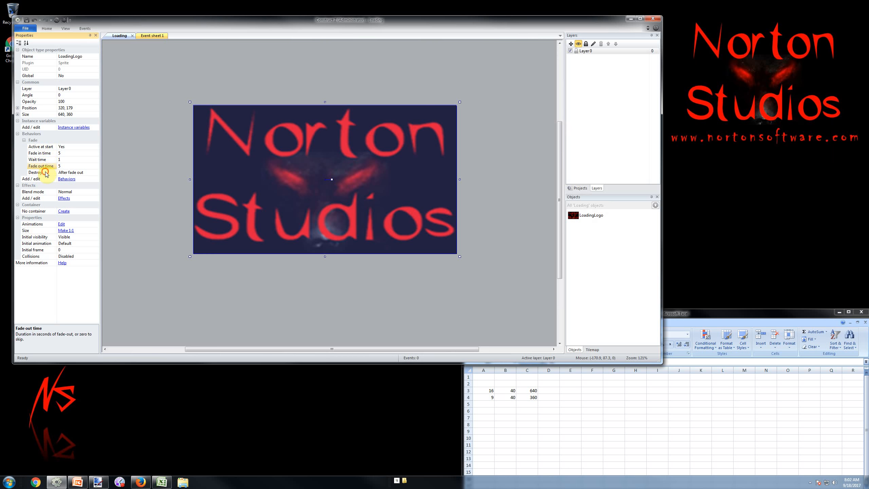
pyautogui.click(46, 172)
pyautogui.click(135, 207)
pyautogui.click(263, 222)
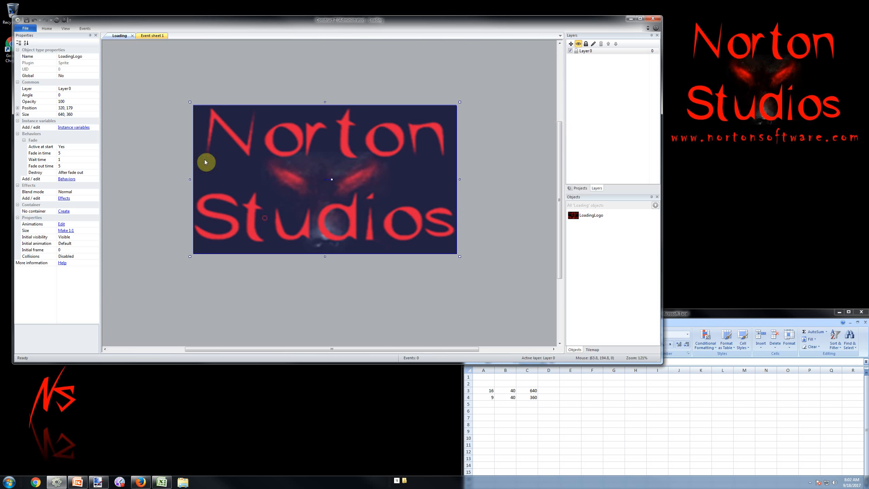
pyautogui.click(216, 67)
pyautogui.click(227, 122)
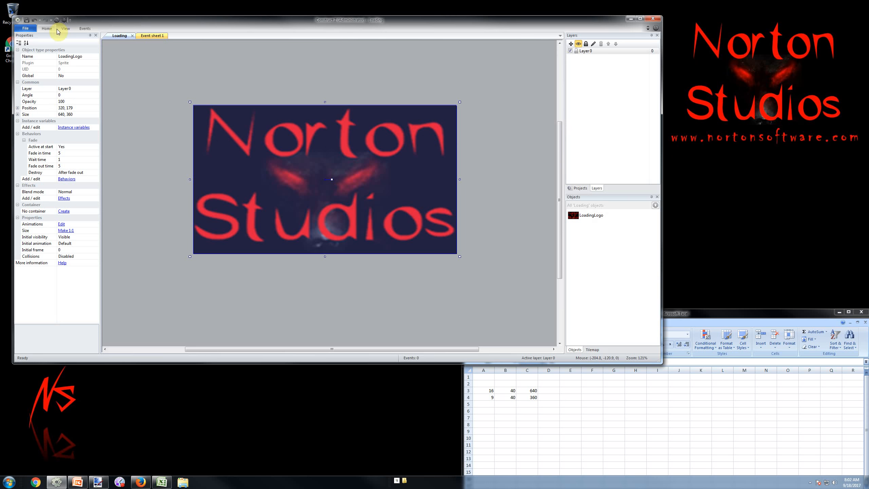
# Preview the Loading layout twice in Chrome, keeping an extra blank tab open and moving the browser window beside the editor
pyautogui.click(57, 19)
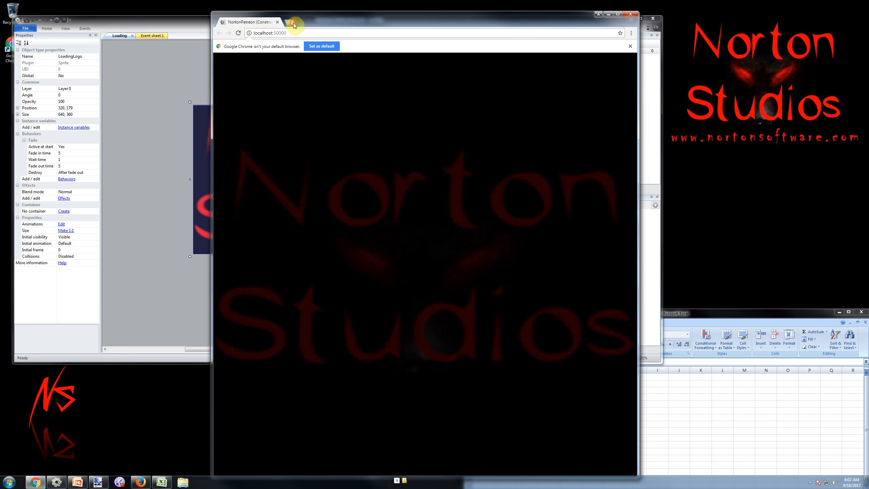
pyautogui.click(292, 23)
pyautogui.click(265, 21)
pyautogui.moveTo(300, 11); pyautogui.dragTo(274, 51)
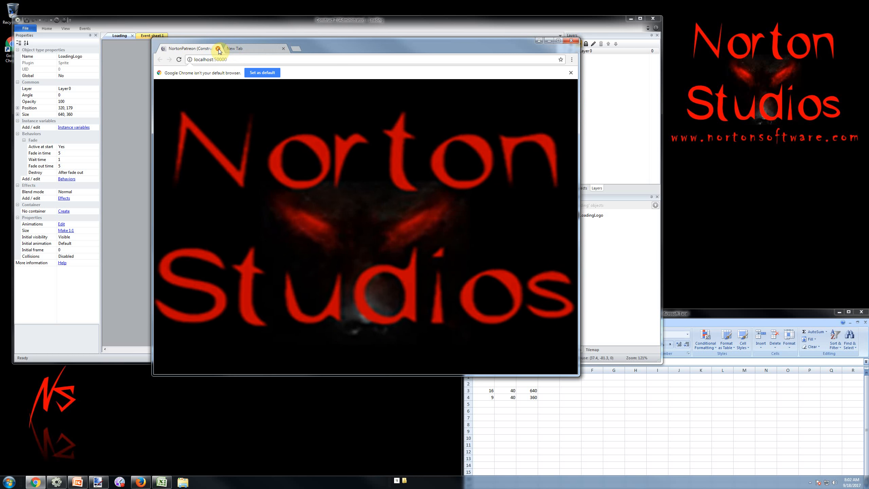
pyautogui.click(218, 49)
pyautogui.moveTo(267, 52); pyautogui.dragTo(569, 48)
pyautogui.click(328, 23)
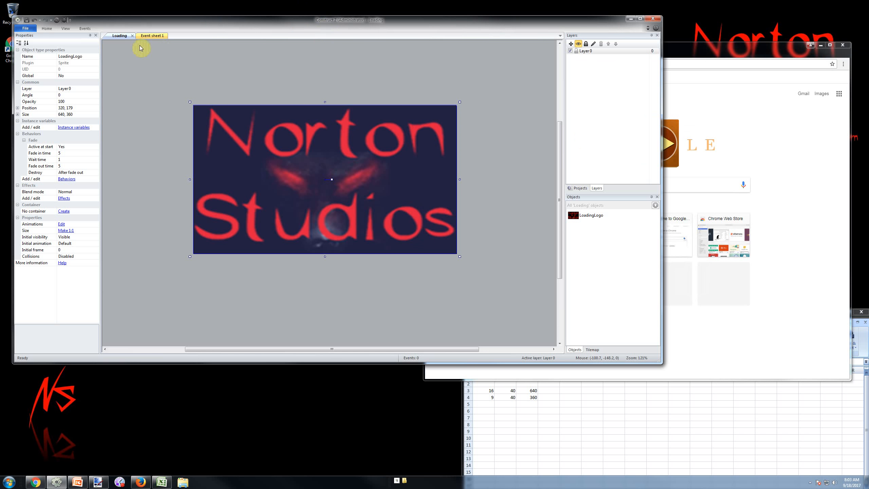
pyautogui.click(57, 21)
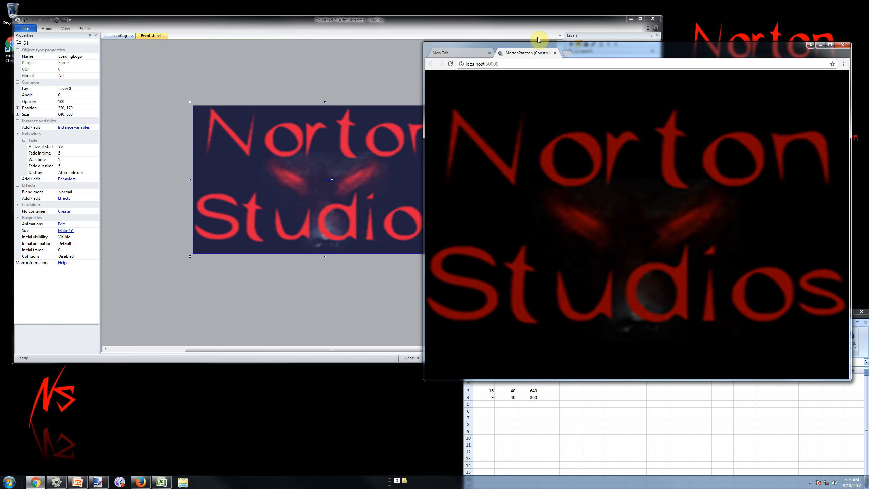
pyautogui.click(554, 54)
# Set the LoadingLogo sprite's Fade behavior to 3 seconds fade in, 0 seconds wait and 3 seconds fade out
pyautogui.click(87, 155)
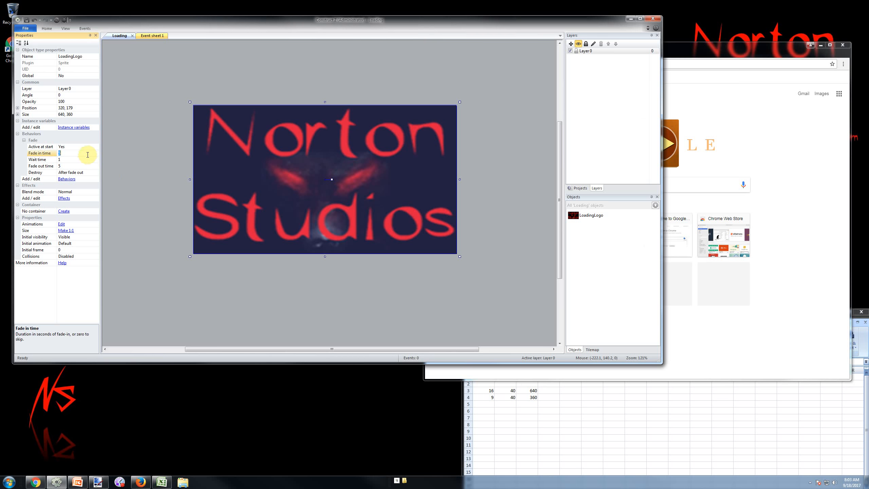
pyautogui.click(80, 160)
pyautogui.write('0')
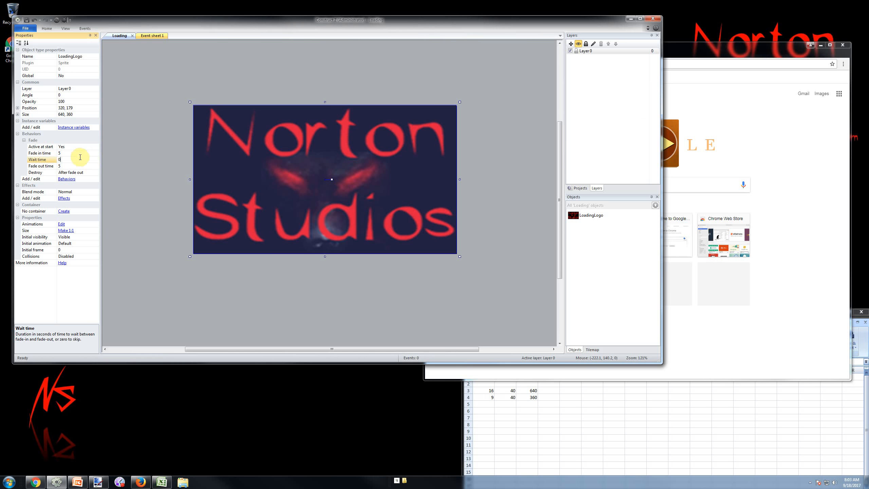
pyautogui.click(75, 154)
pyautogui.write('3')
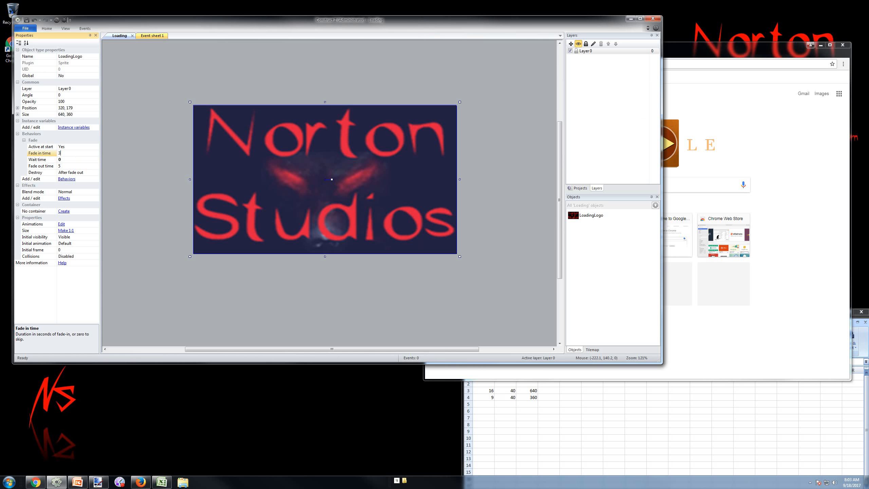
pyautogui.click(75, 166)
pyautogui.write('3')
pyautogui.click(128, 61)
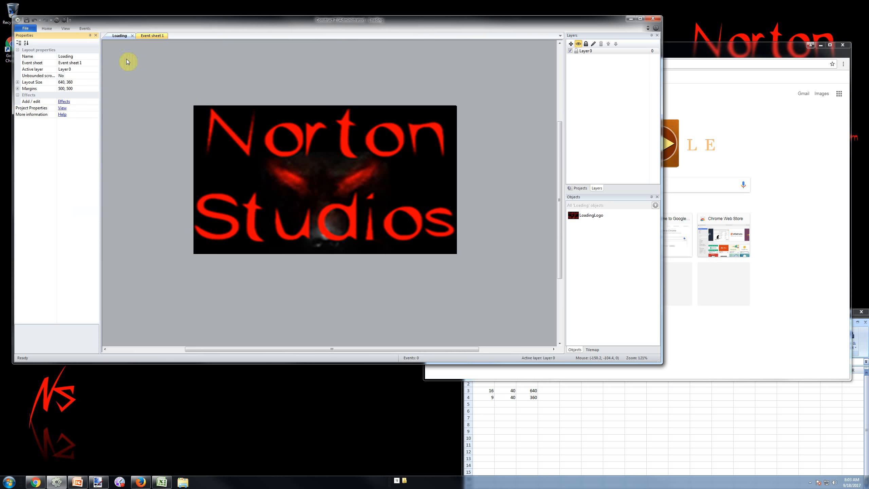
# Preview the Loading layout with the shortened fade timing and close the preview
pyautogui.click(57, 22)
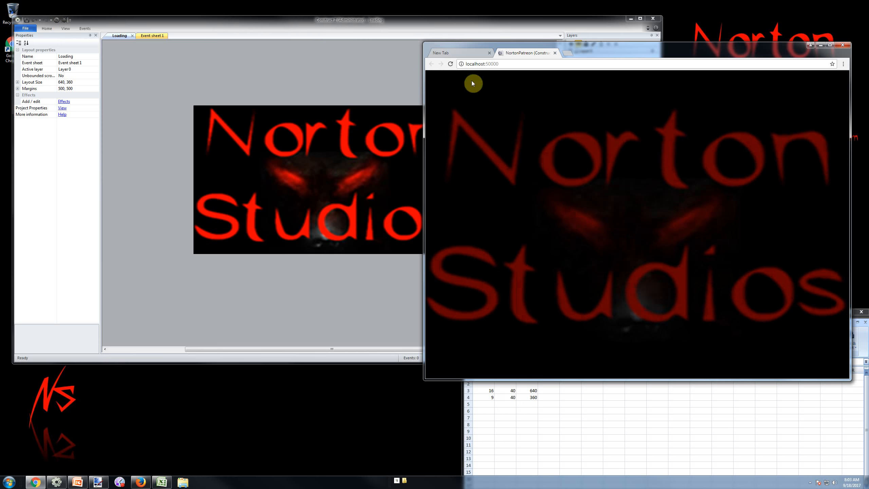
pyautogui.click(554, 52)
pyautogui.click(285, 290)
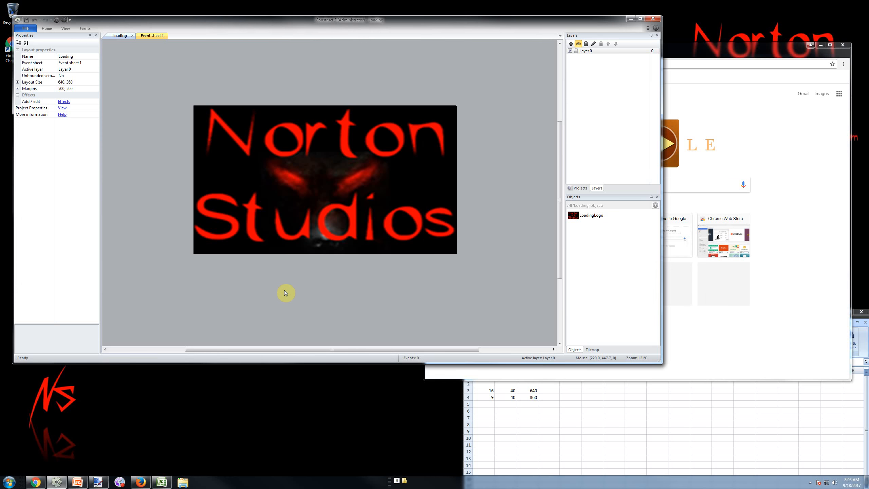
# Choose Wolf-howl-sound as the audio file to import into the project's Sounds folder
pyautogui.hotkey('ctrl', 's')
pyautogui.press('Escape')
pyautogui.click(577, 188)
pyautogui.click(584, 123)
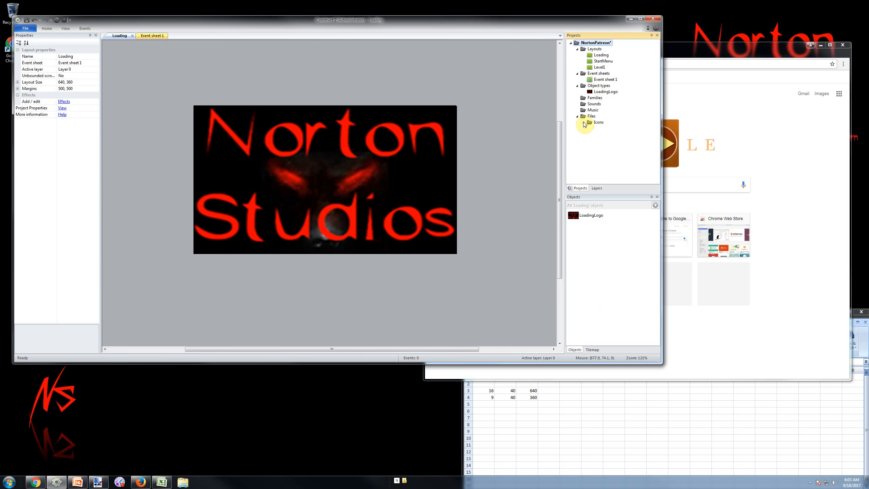
pyautogui.click(578, 117)
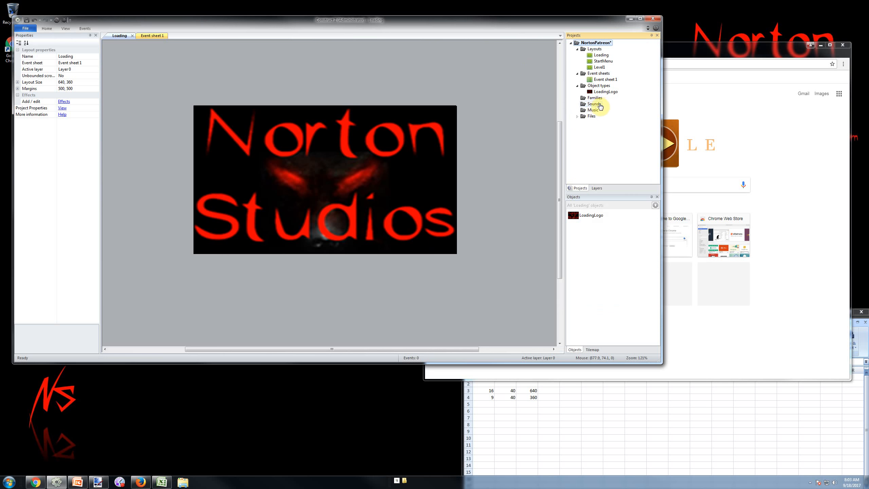
pyautogui.click(598, 105)
pyautogui.rightClick(594, 104)
pyautogui.click(591, 105)
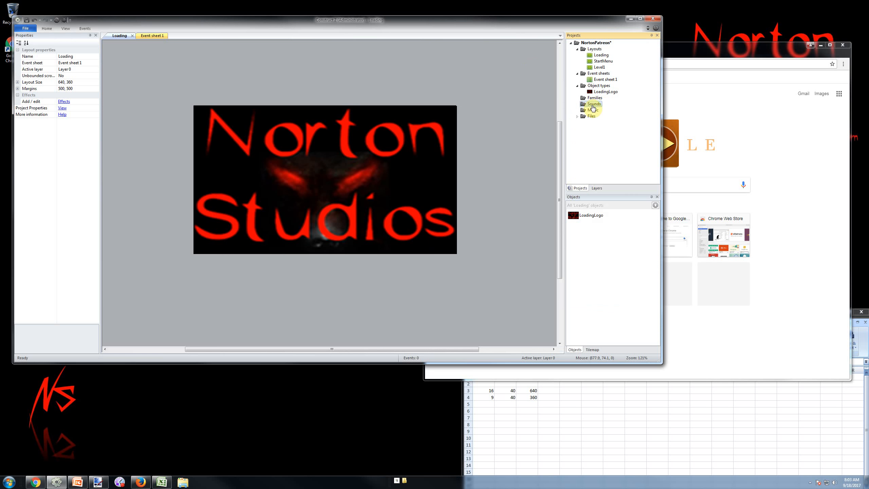
pyautogui.rightClick(592, 105)
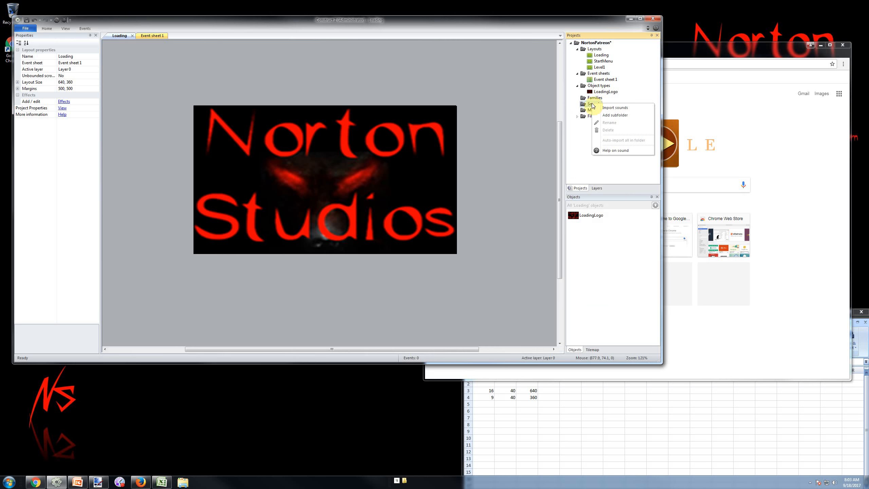
pyautogui.click(610, 109)
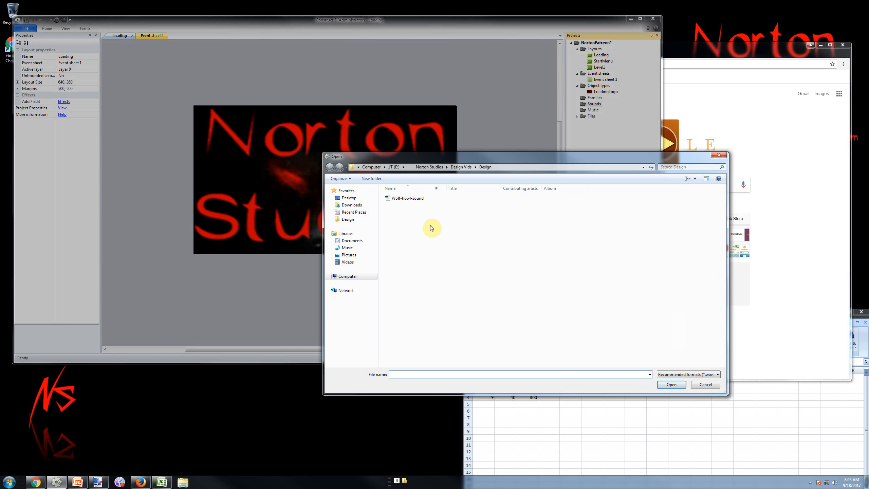
pyautogui.doubleClick(409, 199)
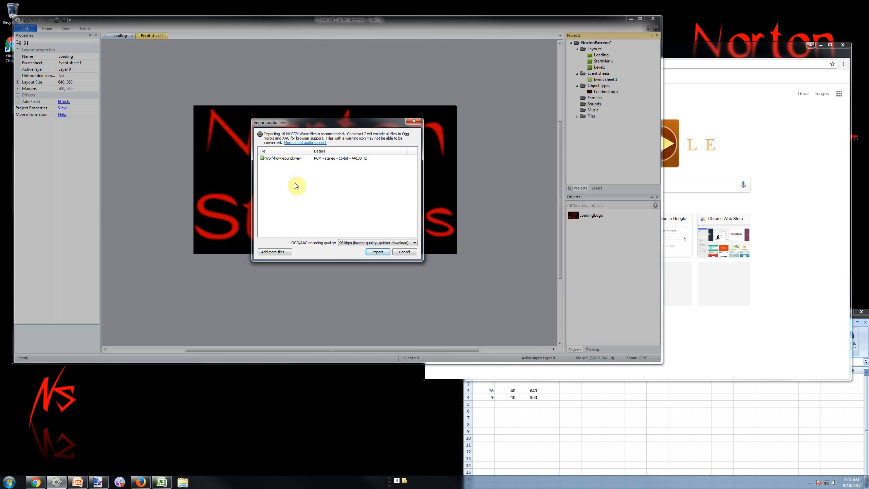
# Search the installed programs for audio editors using "audi" and "audacity", and dismiss the search
pyautogui.click(7, 485)
pyautogui.write('audi')
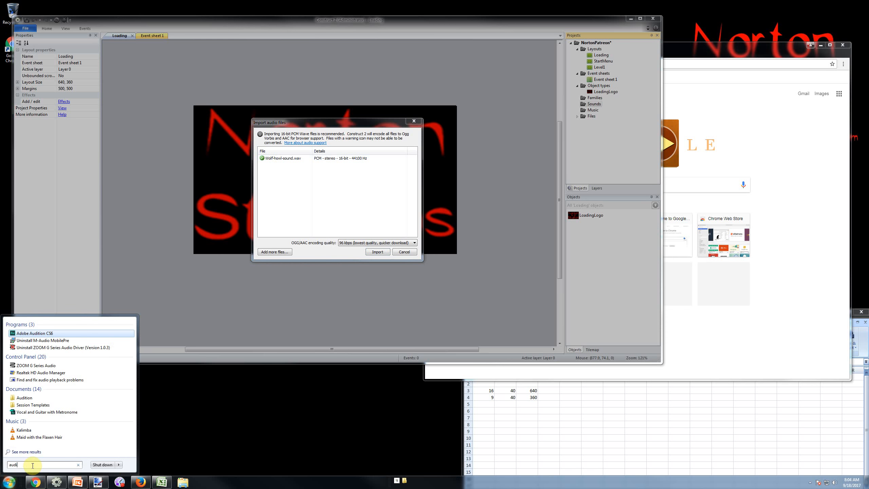
pyautogui.press('BackSpace')
pyautogui.write('acity')
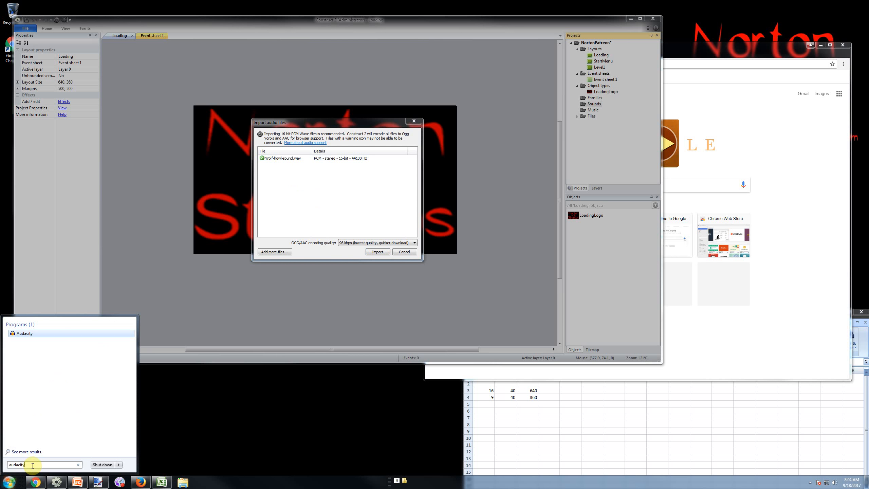
pyautogui.press('BackSpace')
pyautogui.press('BackSpace')
pyautogui.press('BackSpace')
pyautogui.press('BackSpace')
pyautogui.press('BackSpace')
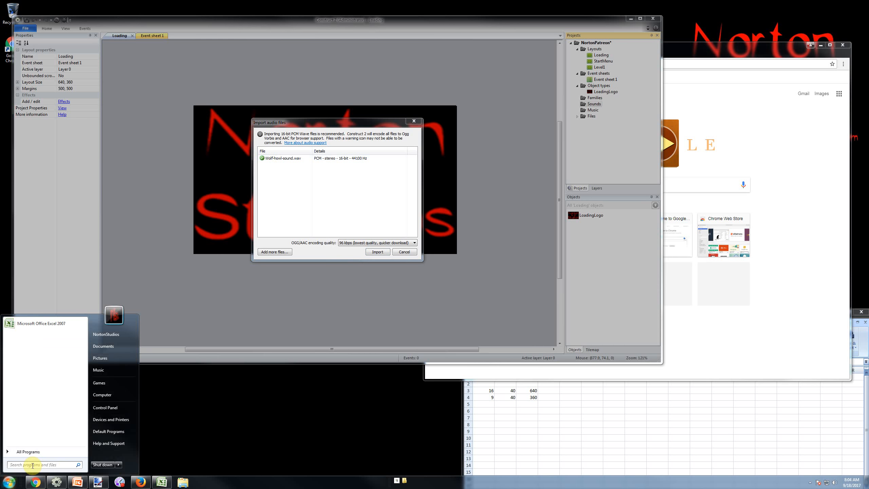
pyautogui.click(294, 429)
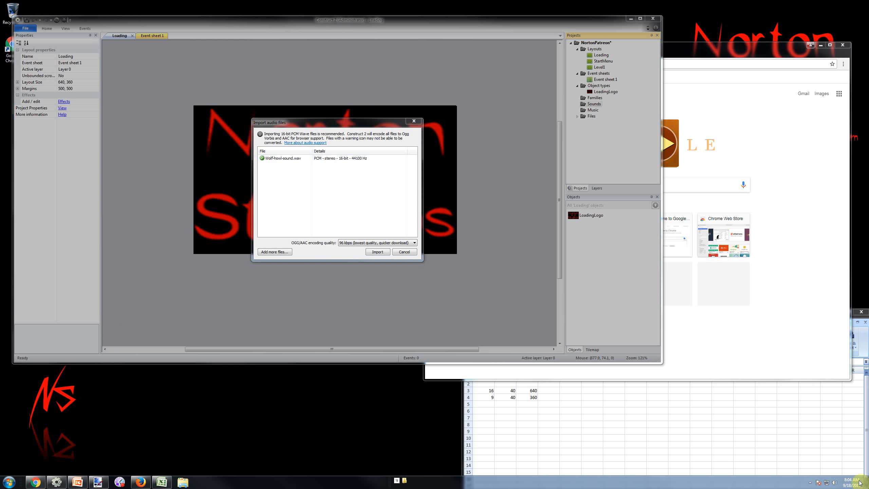
pyautogui.click(810, 483)
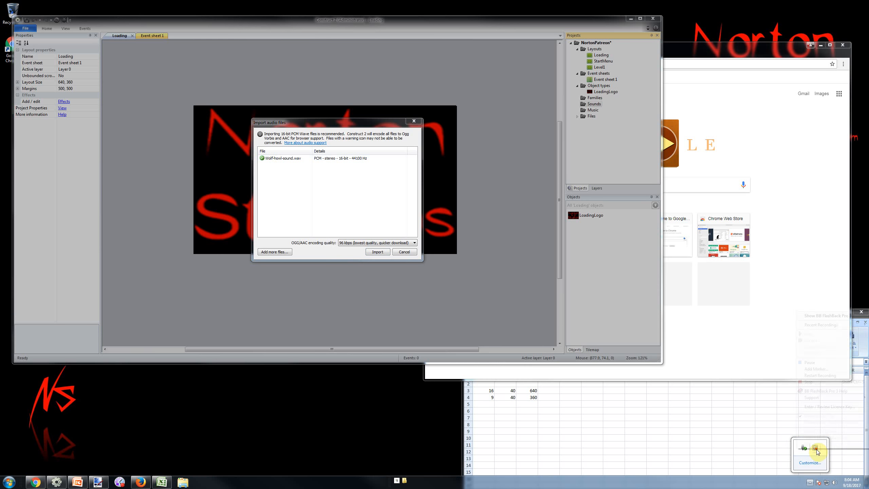
pyautogui.rightClick(814, 456)
pyautogui.click(821, 361)
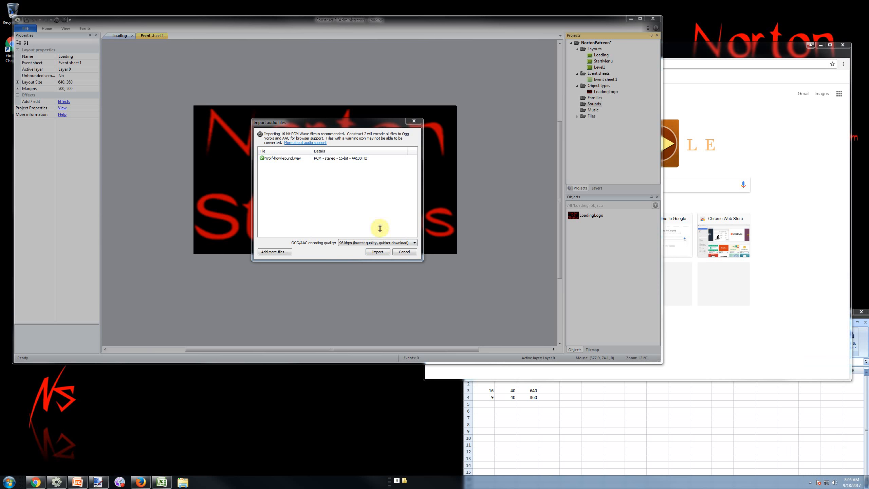
# Import Wolf-howl-sound.wav with the 96 kbps (lowest quality, quicker download) encoding and accept the conversion results
pyautogui.click(313, 176)
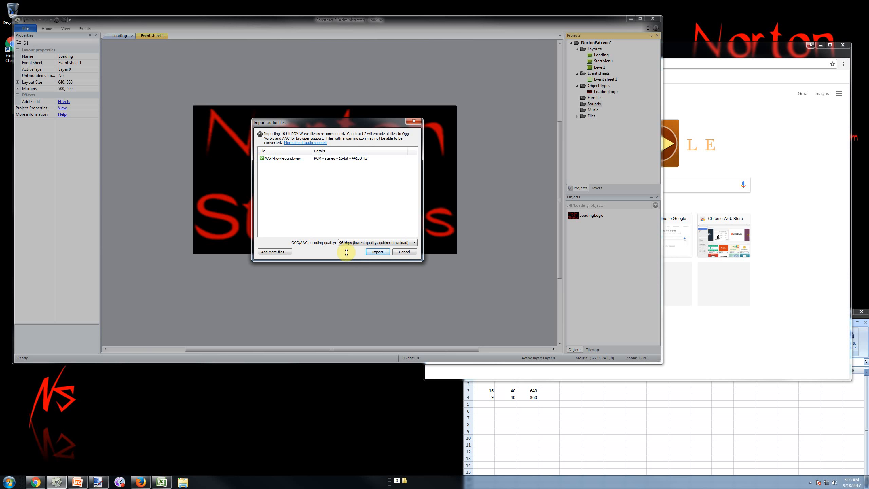
pyautogui.click(400, 242)
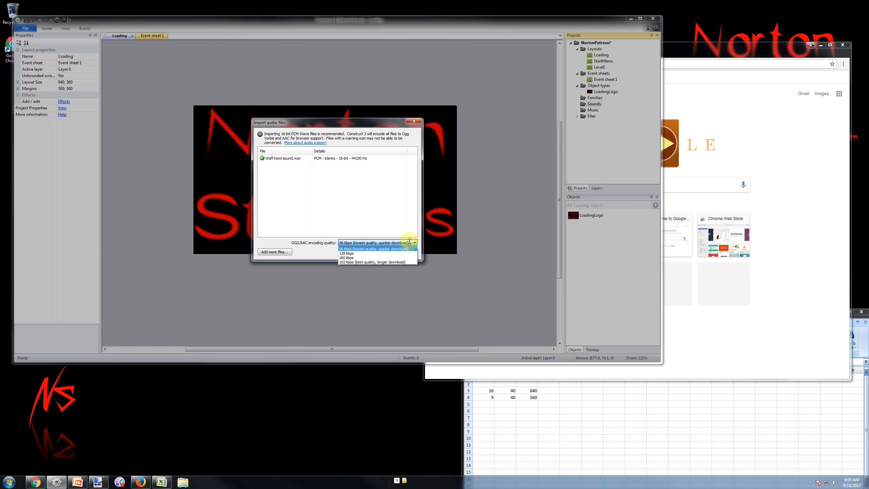
pyautogui.click(410, 242)
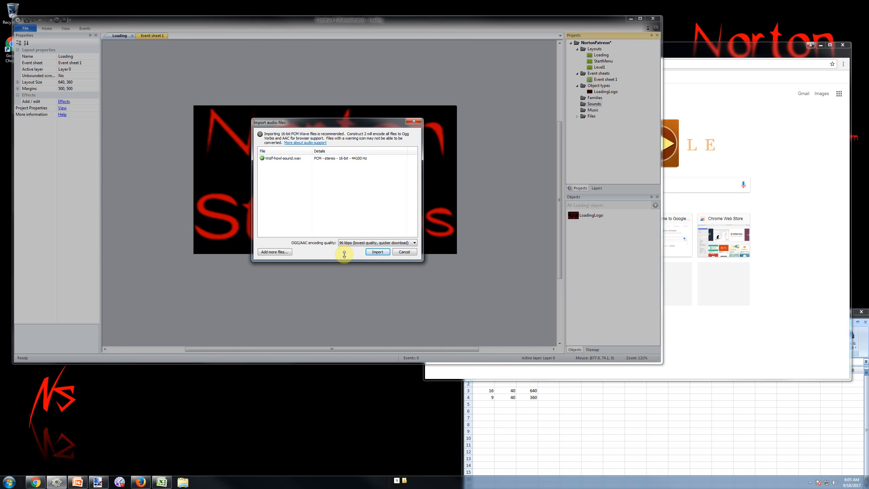
pyautogui.click(372, 252)
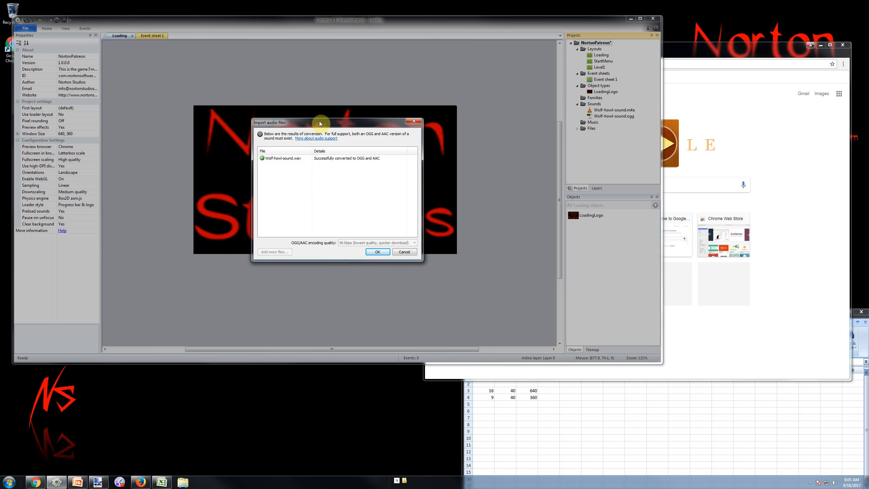
pyautogui.moveTo(330, 122)
pyautogui.mouseDown()
pyautogui.moveTo(342, 133)
pyautogui.moveTo(334, 107)
pyautogui.moveTo(349, 124)
pyautogui.moveTo(341, 116)
pyautogui.mouseUp()
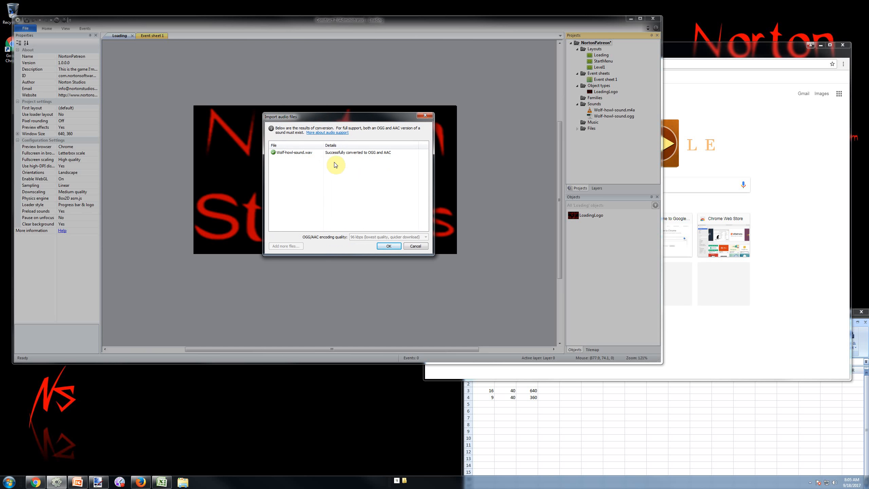
pyautogui.click(303, 153)
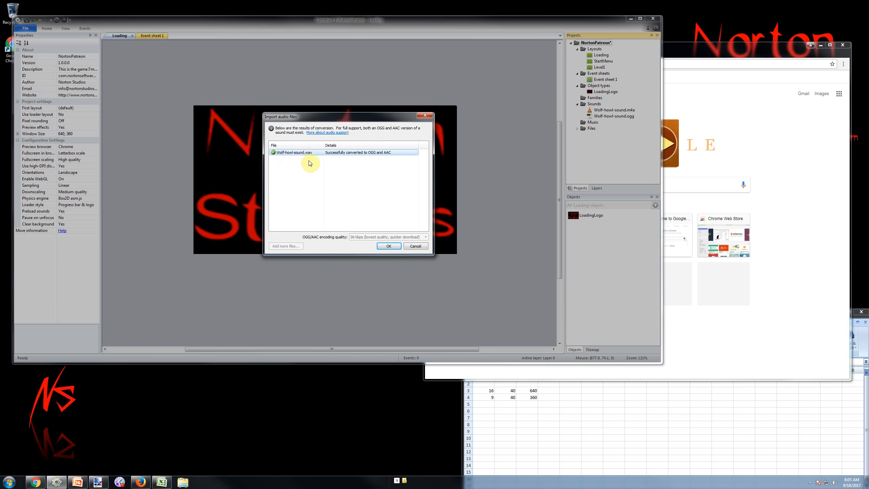
pyautogui.click(389, 246)
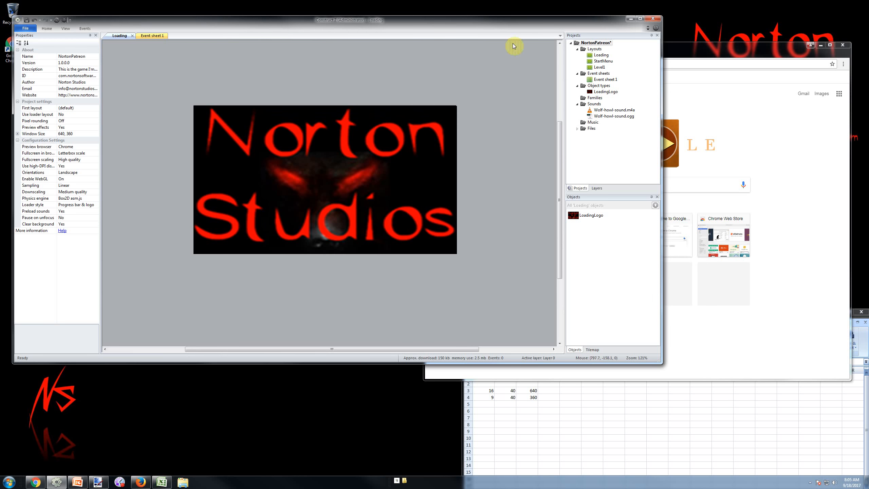
# Play the imported Wolf-howl-sound.m4a twice in VLC, accepting its network access policy, and close the player
pyautogui.click(616, 116)
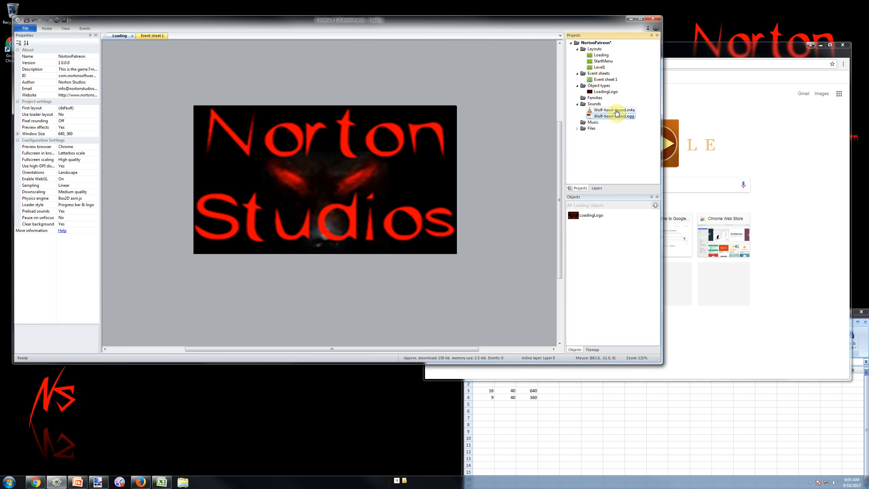
pyautogui.doubleClick(607, 112)
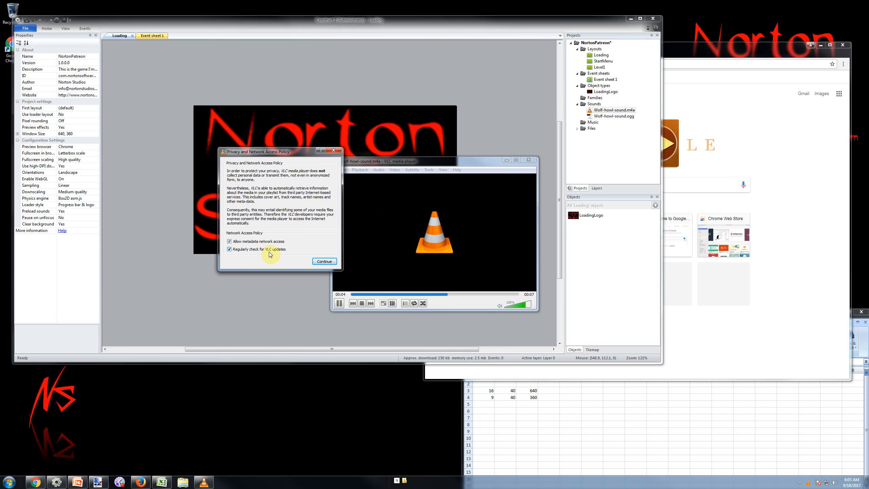
pyautogui.click(237, 241)
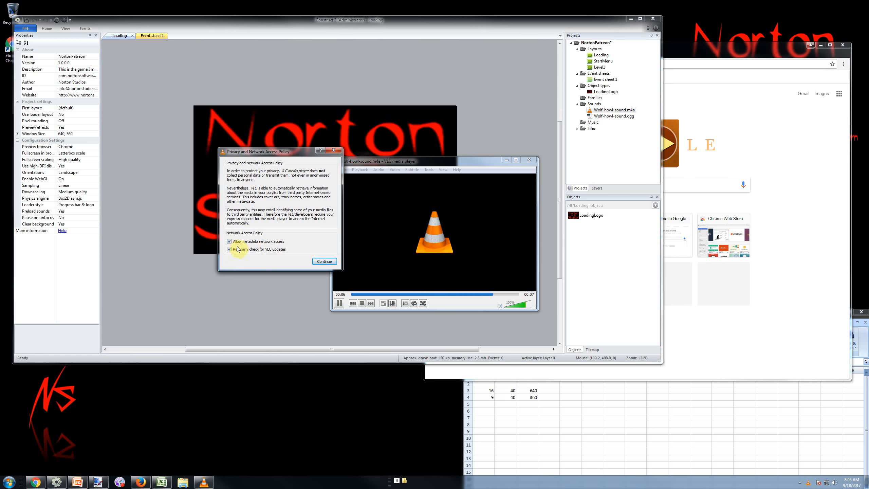
pyautogui.click(324, 261)
pyautogui.click(529, 159)
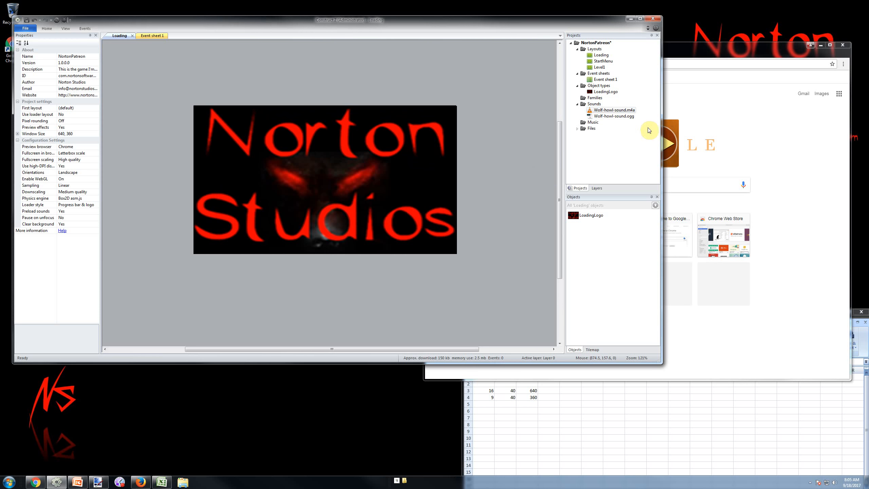
pyautogui.click(613, 111)
pyautogui.doubleClick(613, 111)
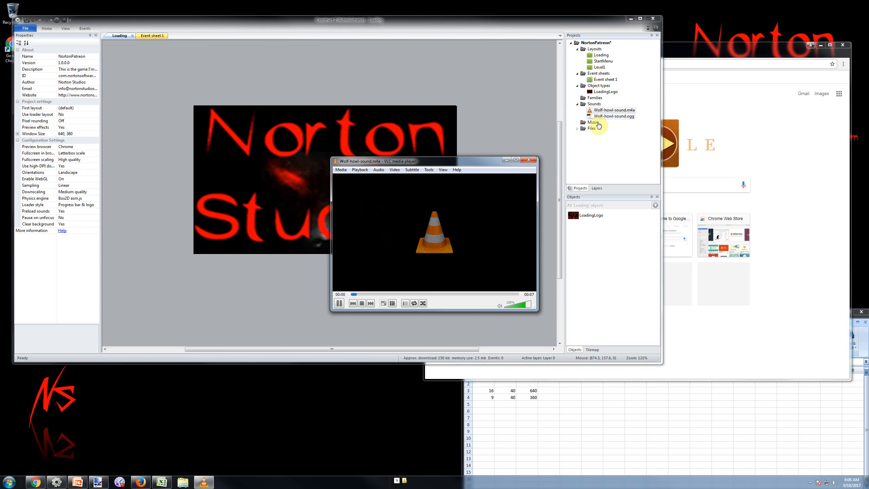
pyautogui.click(529, 160)
# Preview the Loading layout in Chrome after the sound import and close the preview
pyautogui.click(138, 57)
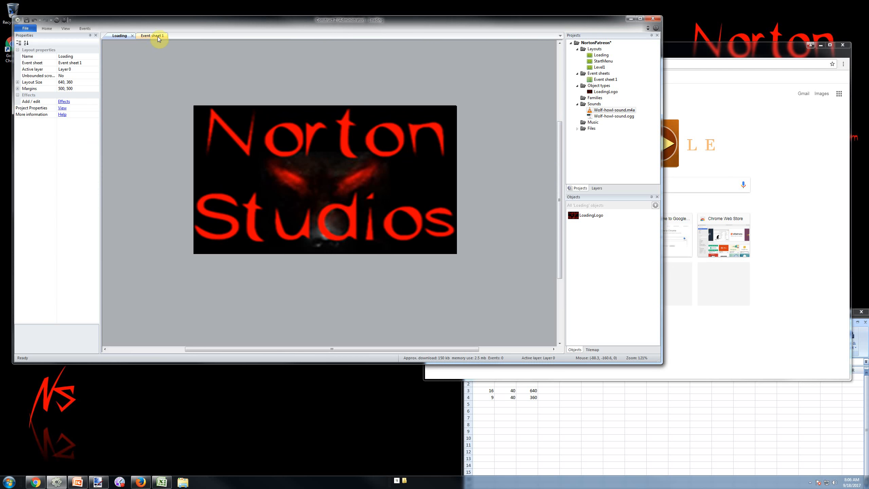
pyautogui.click(155, 36)
pyautogui.click(119, 36)
pyautogui.click(56, 19)
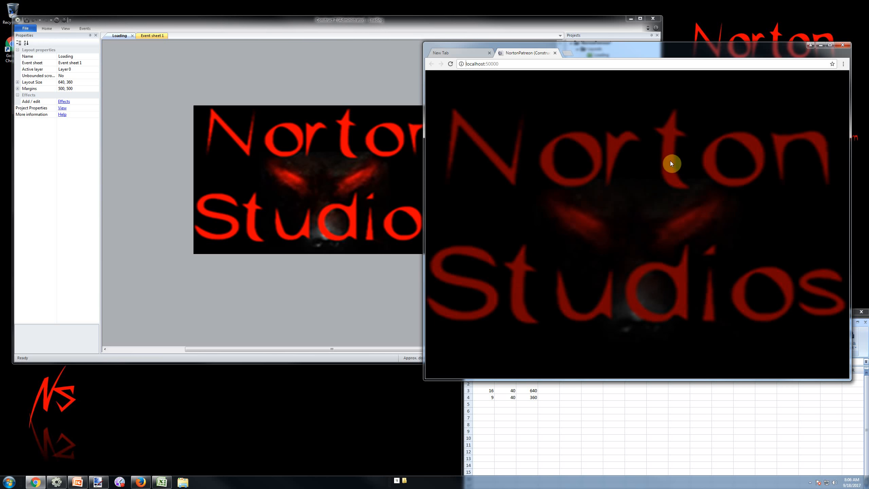
pyautogui.click(523, 36)
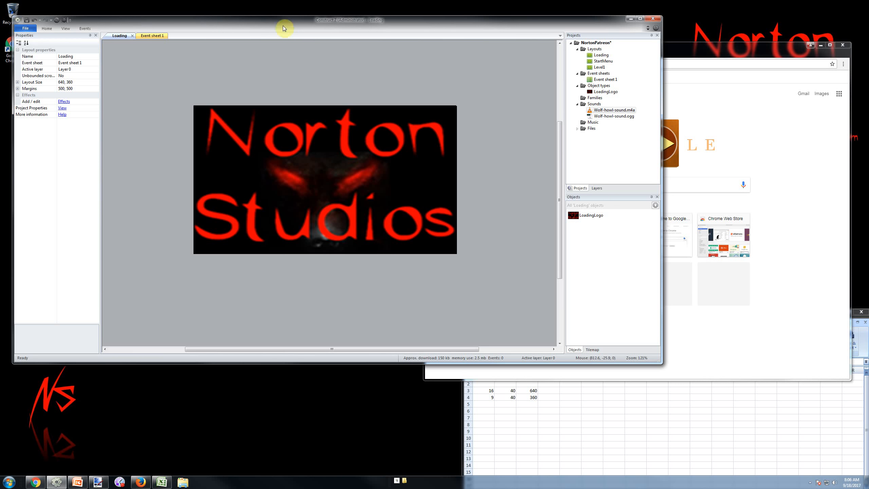
pyautogui.click(159, 34)
pyautogui.click(126, 47)
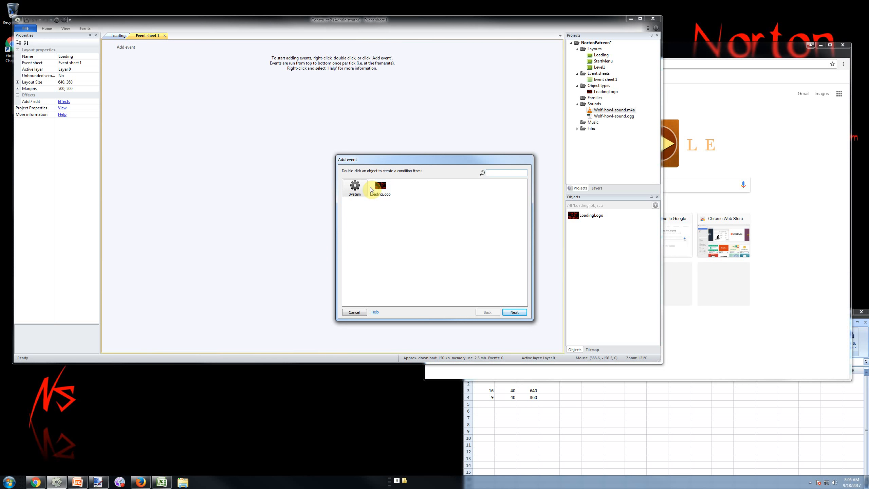
pyautogui.press('Escape')
pyautogui.click(120, 36)
pyautogui.doubleClick(302, 73)
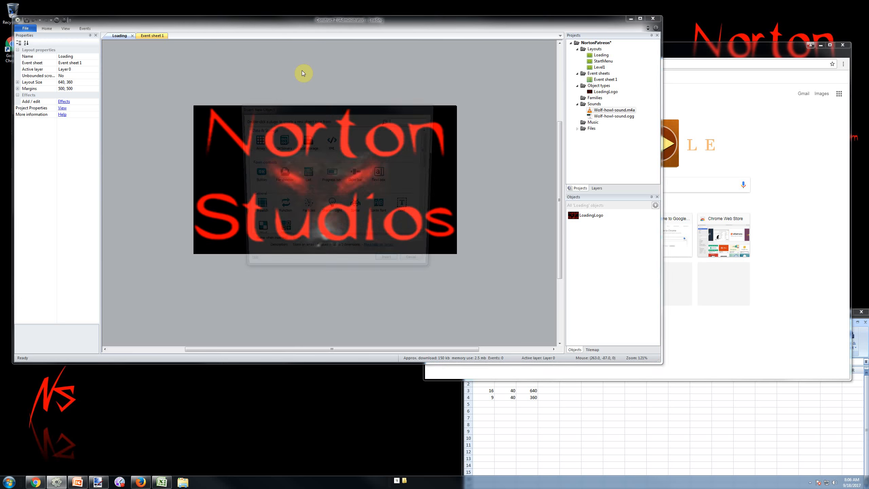
pyautogui.press('Escape')
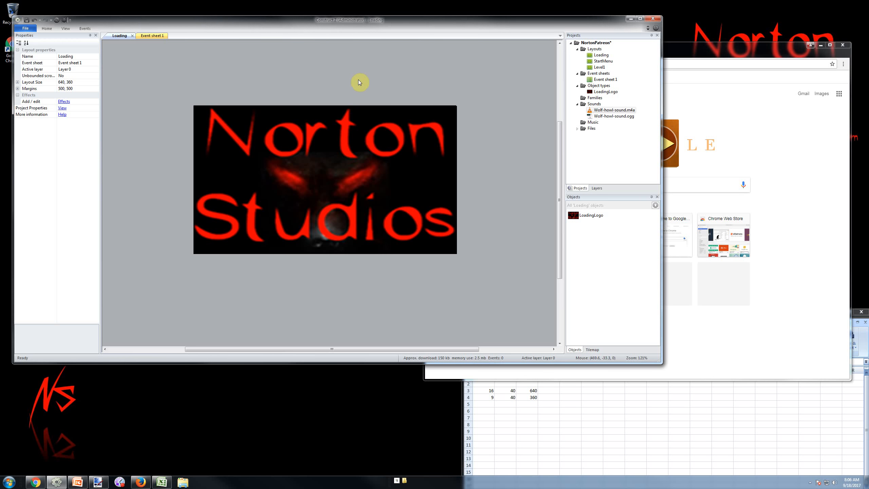
# Insert an Audio object into the project from the Loading layout, keeping the name Audio
pyautogui.doubleClick(351, 92)
pyautogui.moveTo(431, 161)
pyautogui.mouseDown()
pyautogui.moveTo(432, 220)
pyautogui.moveTo(435, 171)
pyautogui.mouseUp()
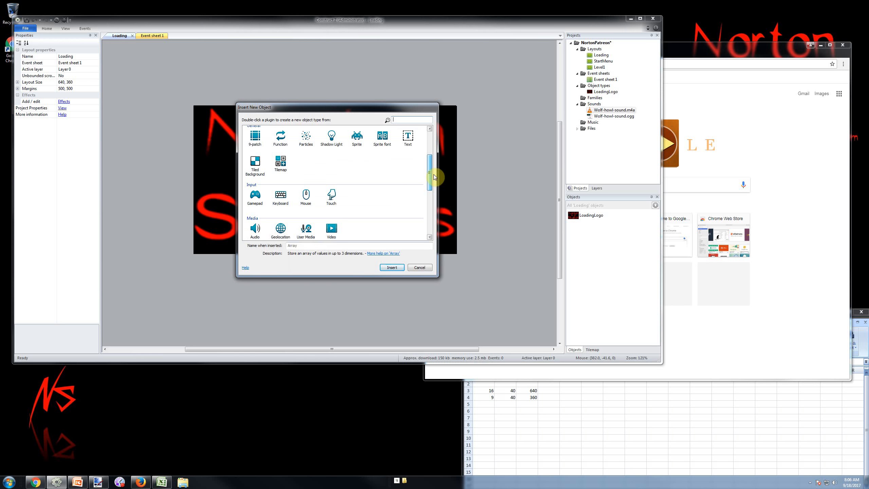
pyautogui.click(261, 233)
pyautogui.scroll(-5, 303, 242)
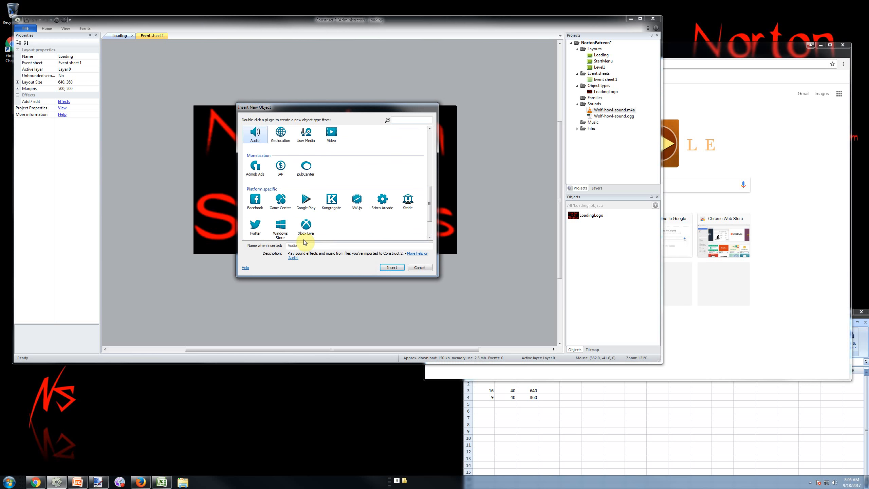
pyautogui.scroll(4, 302, 238)
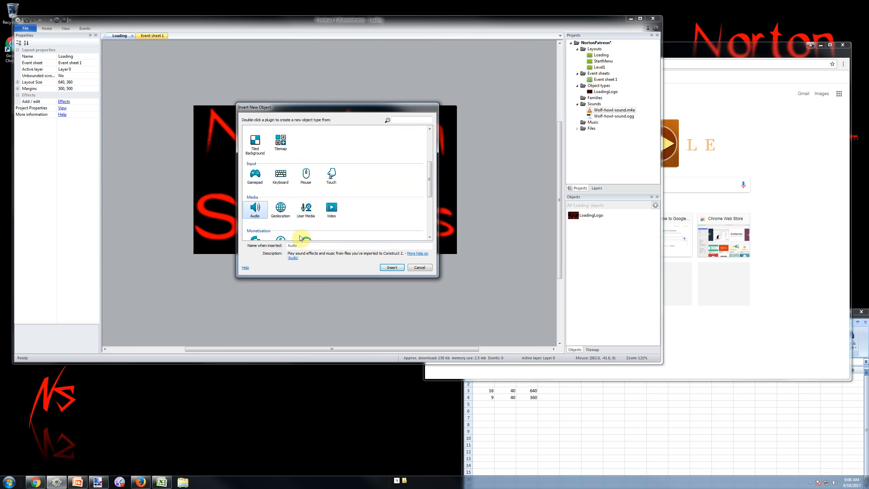
pyautogui.doubleClick(260, 213)
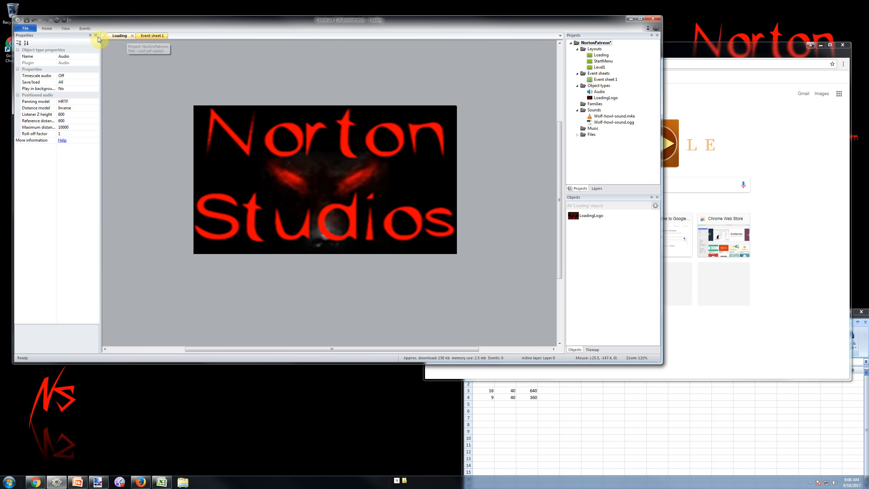
# Insert Keyboard and Mouse objects into the project from the Loading layout, keeping their default names
pyautogui.doubleClick(353, 82)
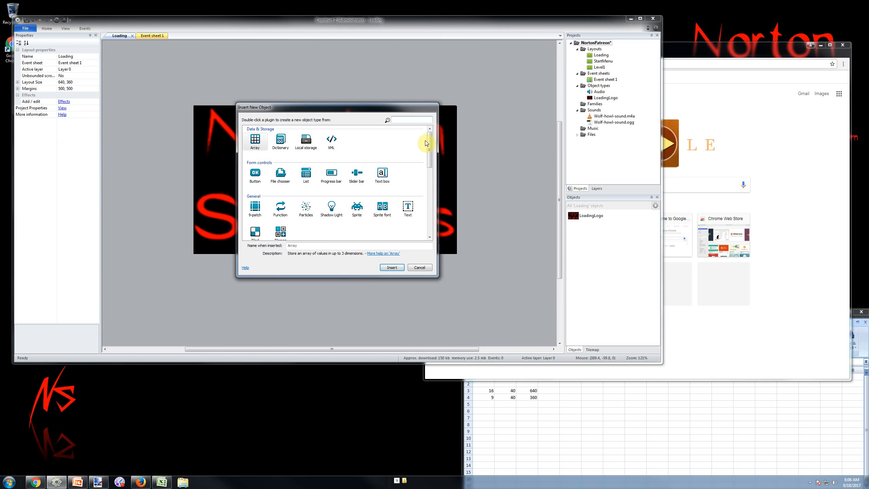
pyautogui.moveTo(429, 140); pyautogui.dragTo(432, 169)
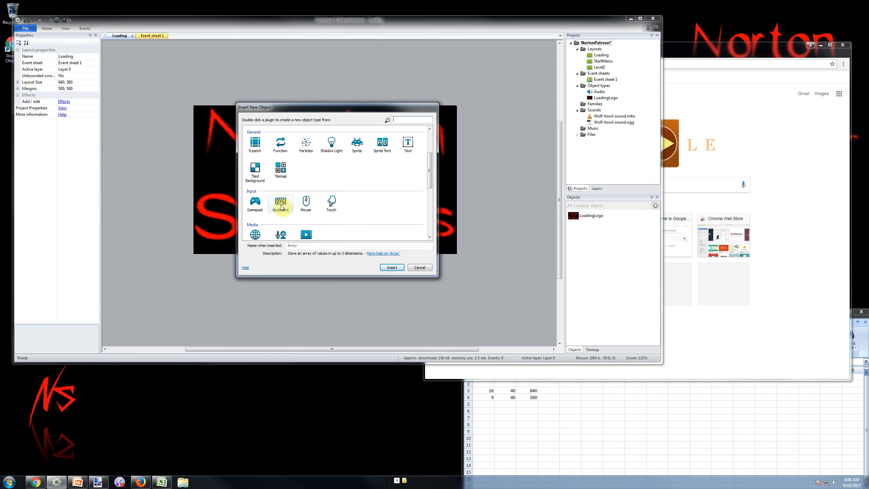
pyautogui.doubleClick(280, 202)
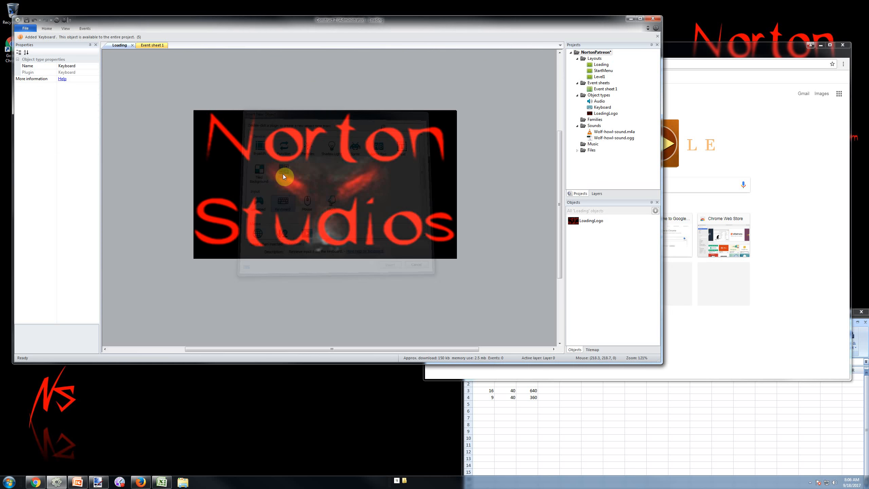
pyautogui.doubleClick(277, 83)
pyautogui.click(329, 205)
pyautogui.scroll(-3, 329, 216)
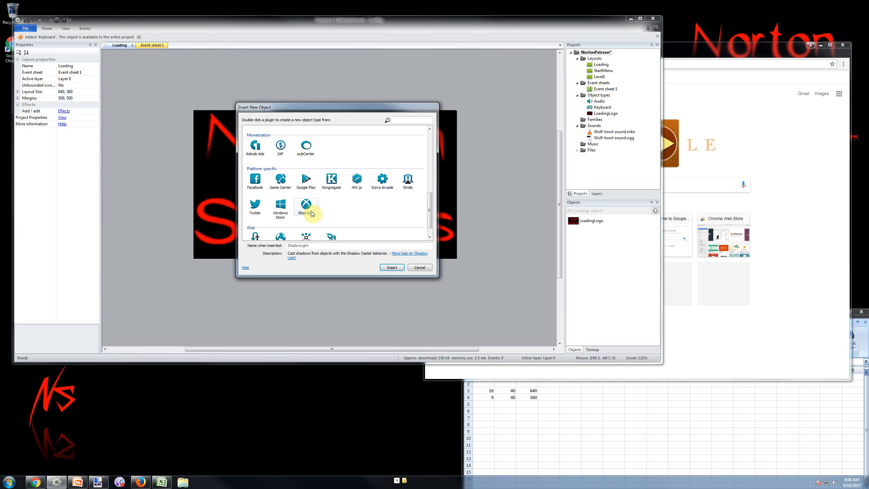
pyautogui.doubleClick(280, 154)
# Insert a Touch object into the project from the Loading layout, keeping the name Touch
pyautogui.doubleClick(293, 87)
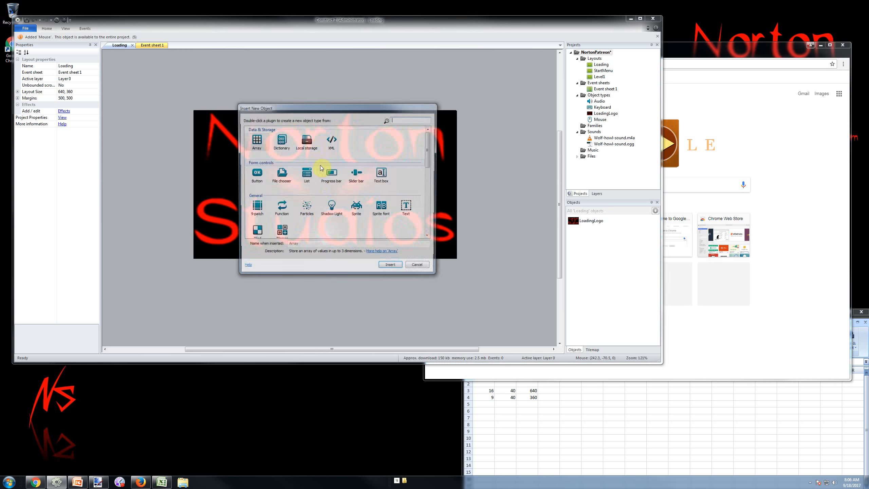
pyautogui.scroll(-2, 323, 192)
pyautogui.scroll(-2, 322, 192)
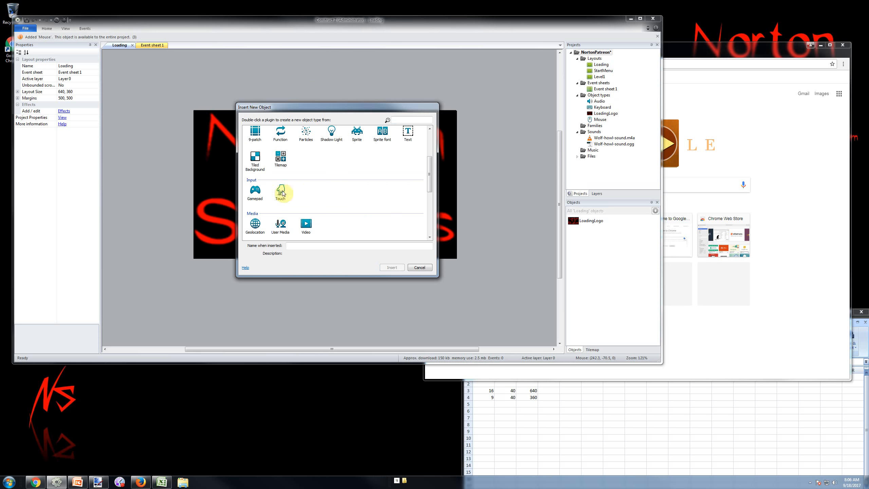
pyautogui.doubleClick(281, 188)
# Examine the remaining object types, from Data & Storage through Web, in the new-object list and close it without inserting any
pyautogui.doubleClick(299, 86)
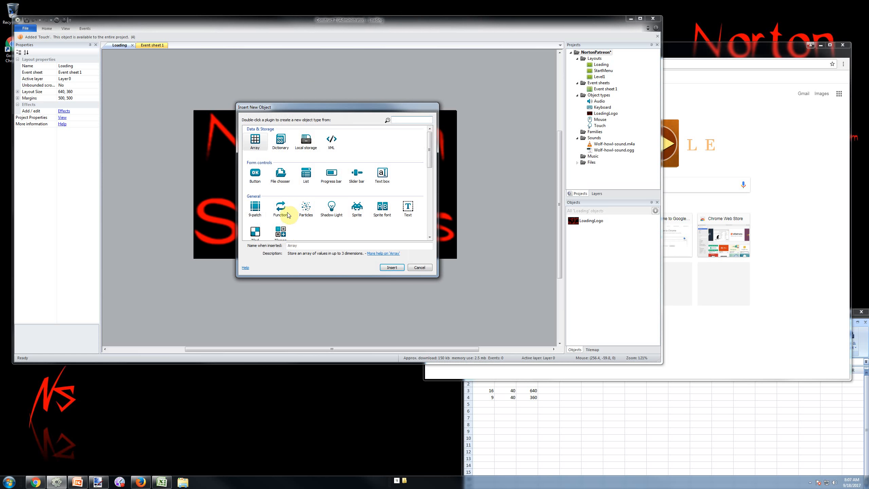
pyautogui.click(286, 211)
pyautogui.scroll(-2, 286, 212)
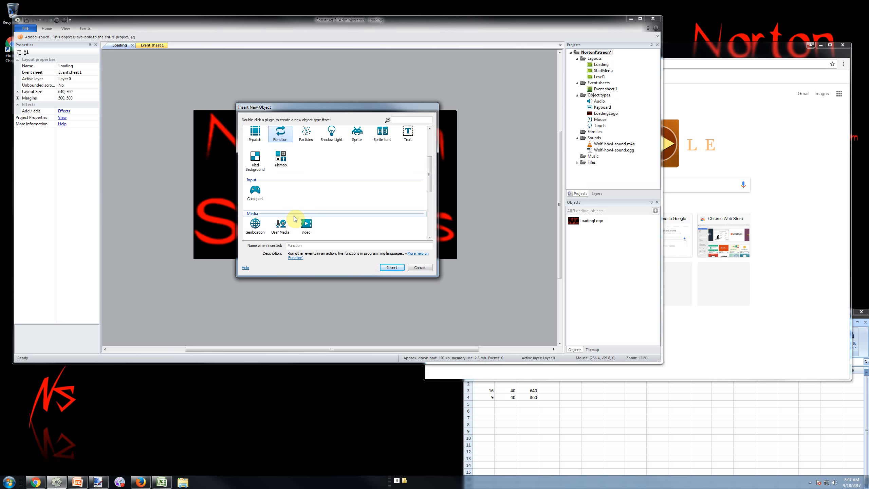
pyautogui.scroll(-5, 294, 218)
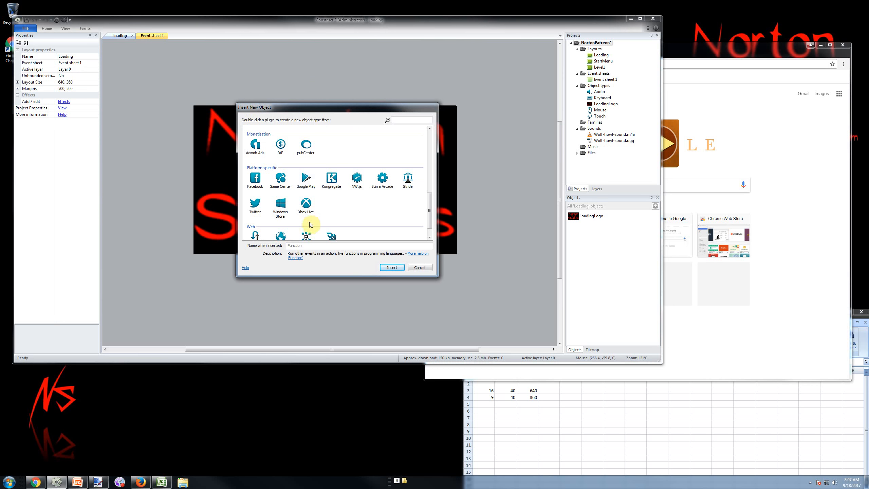
pyautogui.scroll(-2, 295, 223)
pyautogui.scroll(2, 301, 224)
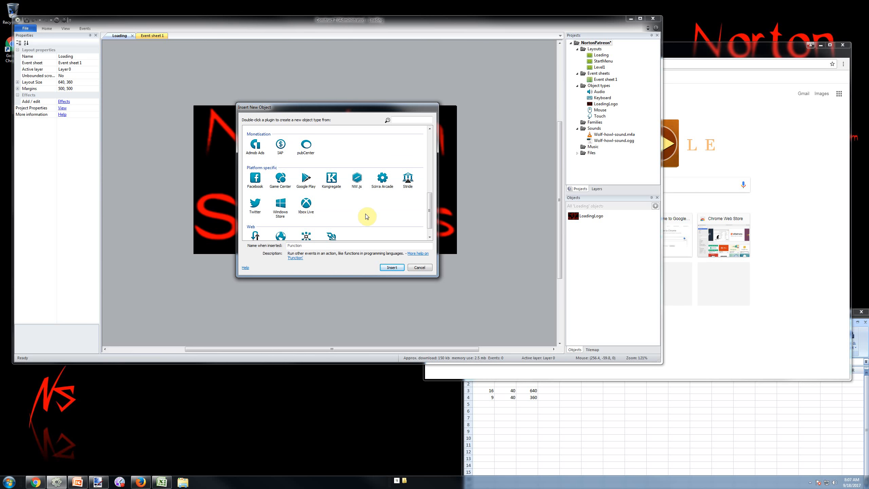
pyautogui.scroll(-1, 366, 216)
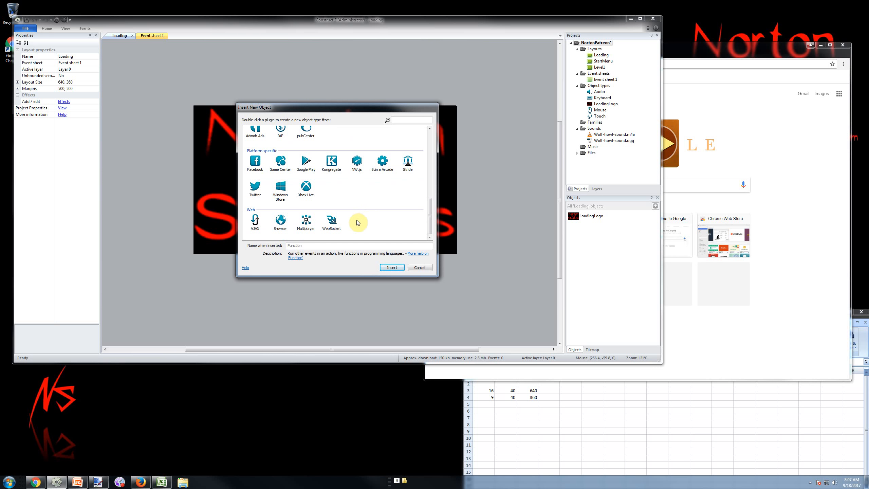
pyautogui.scroll(10, 358, 224)
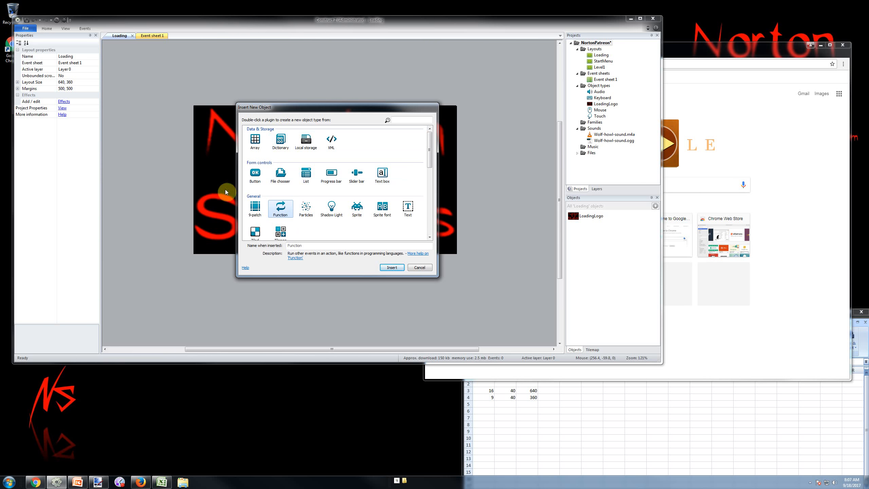
pyautogui.scroll(-2, 318, 206)
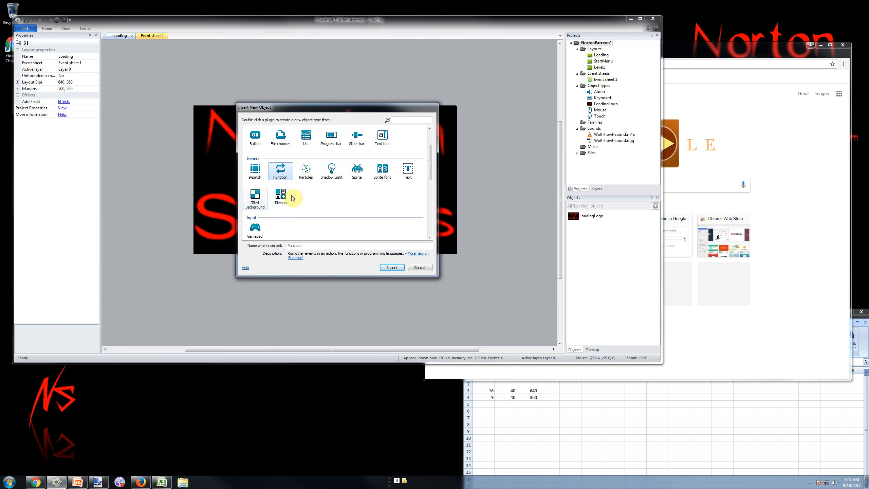
pyautogui.scroll(-2, 335, 183)
pyautogui.scroll(-2, 365, 196)
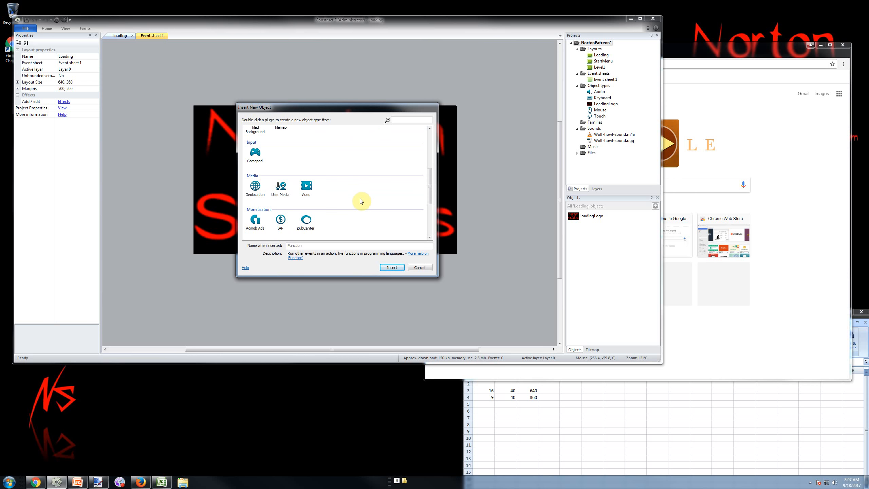
pyautogui.scroll(-5, 279, 194)
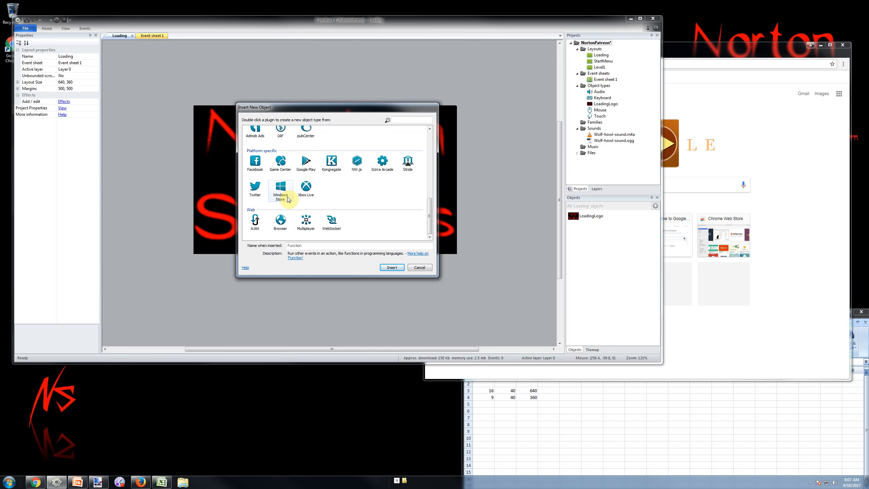
pyautogui.scroll(10, 289, 206)
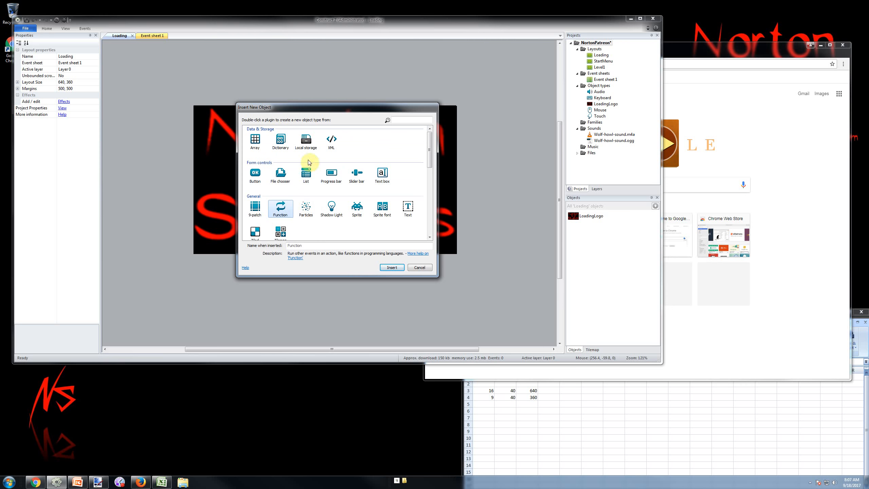
pyautogui.click(419, 267)
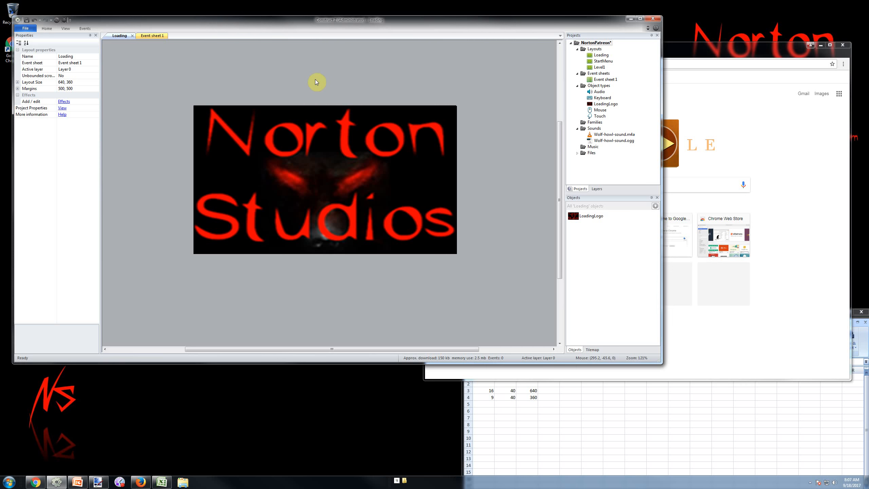
# Add an event with the System condition On start of layout to Event sheet 1
pyautogui.click(151, 36)
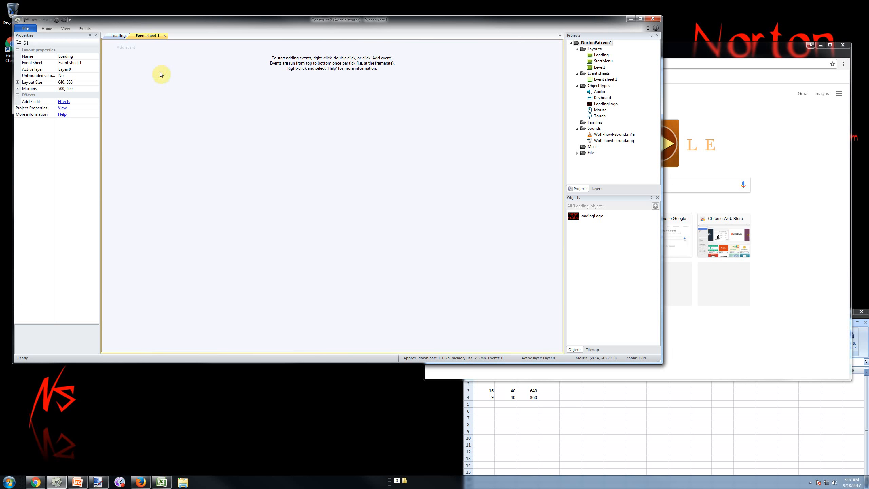
pyautogui.click(130, 47)
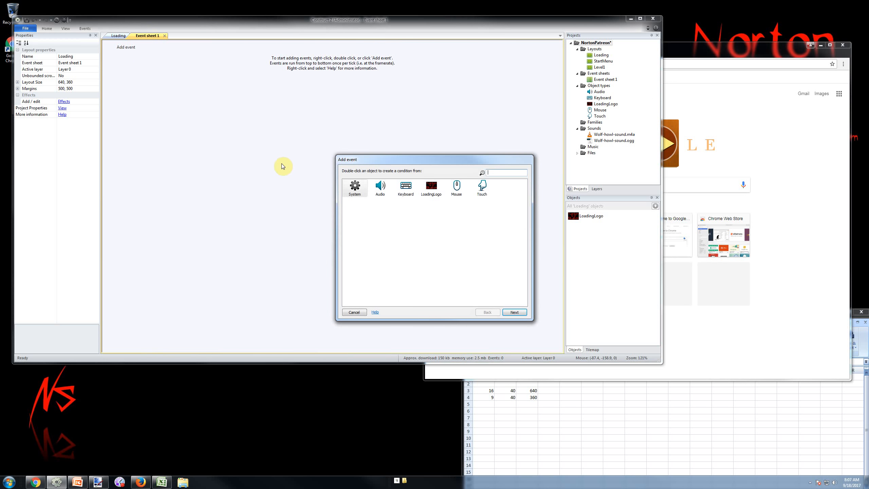
pyautogui.doubleClick(356, 189)
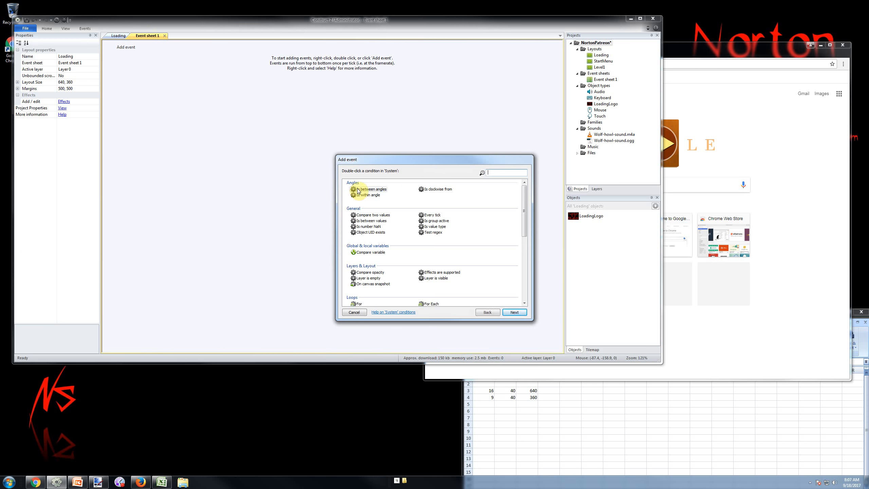
pyautogui.click(372, 221)
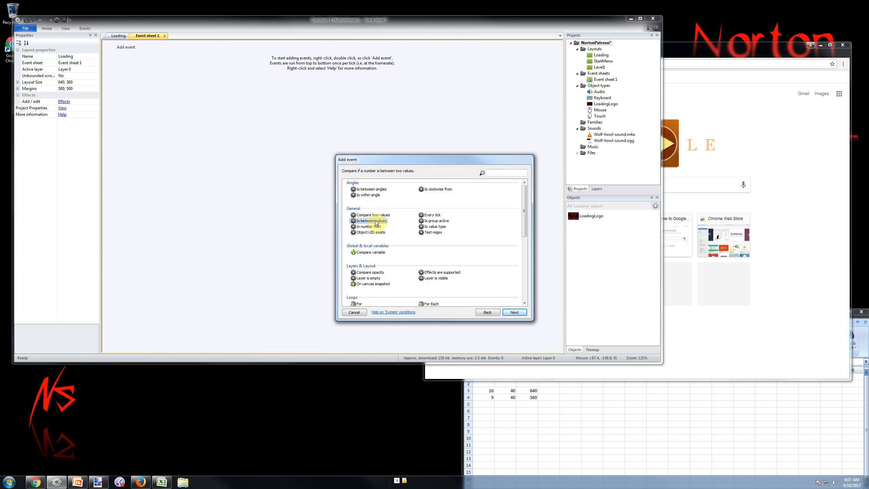
pyautogui.scroll(-5, 376, 223)
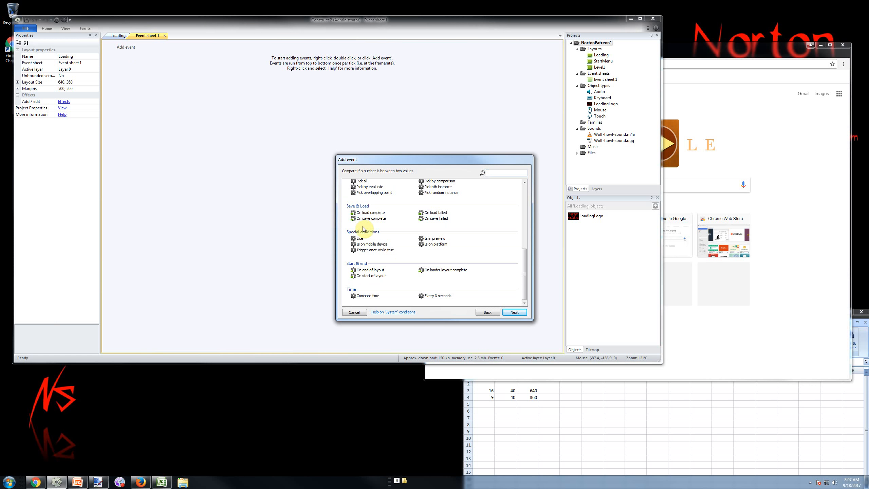
pyautogui.doubleClick(378, 276)
pyautogui.rightClick(175, 48)
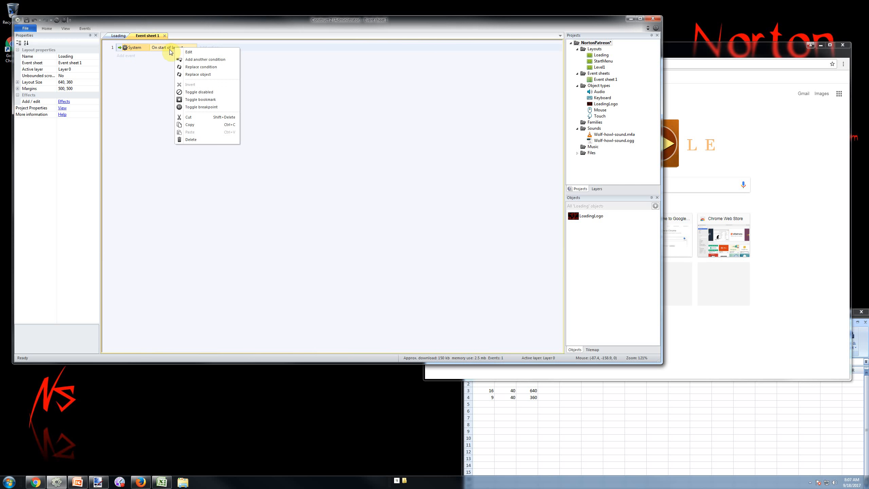
pyautogui.click(205, 60)
pyautogui.doubleClick(353, 185)
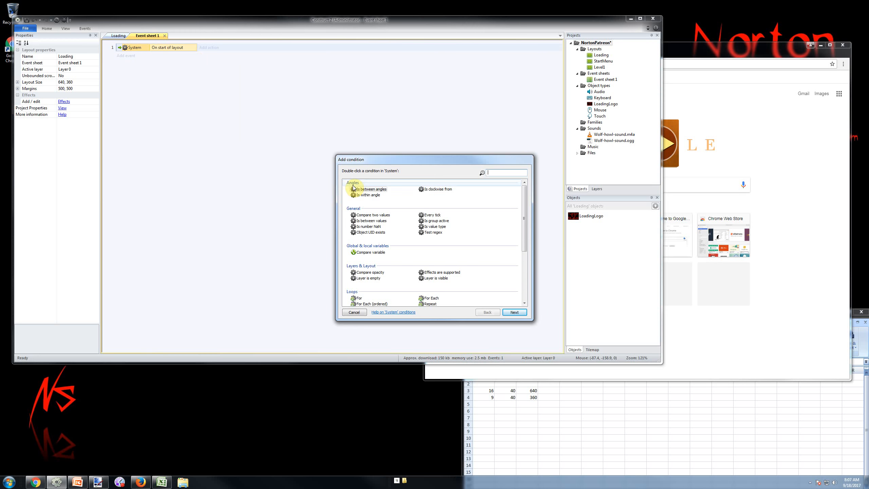
pyautogui.doubleClick(372, 215)
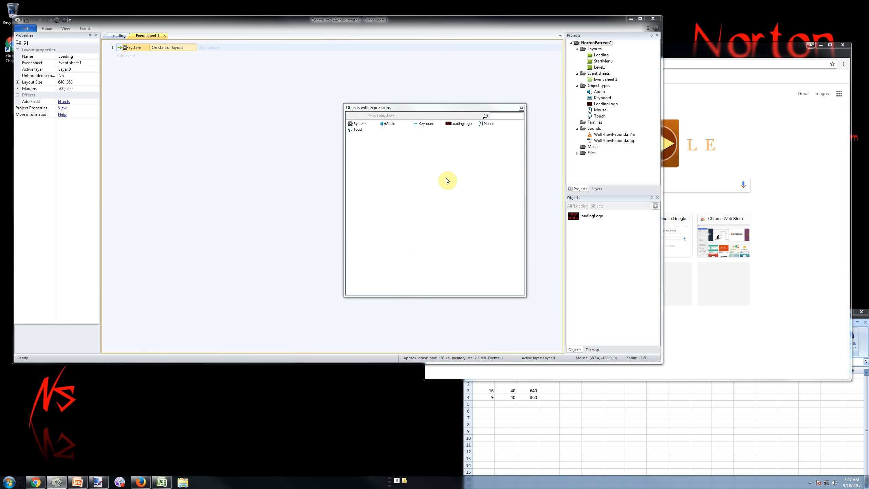
pyautogui.moveTo(457, 114); pyautogui.dragTo(628, 113)
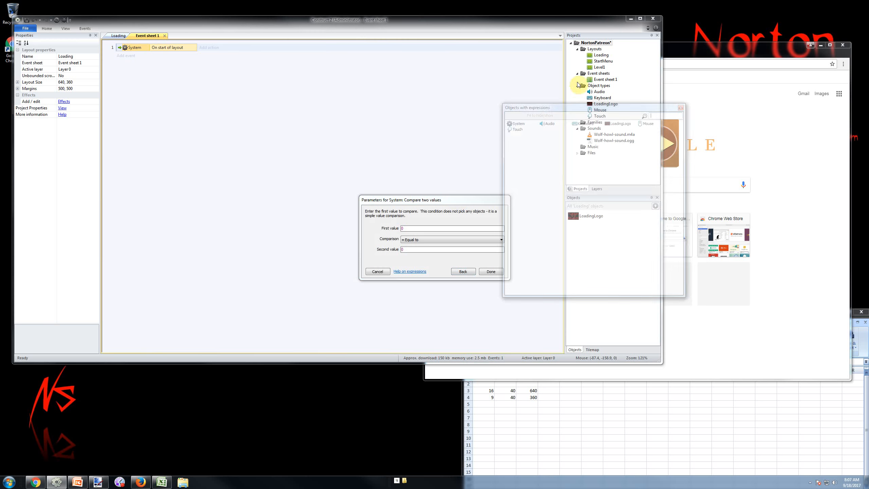
pyautogui.moveTo(559, 114); pyautogui.dragTo(208, 111)
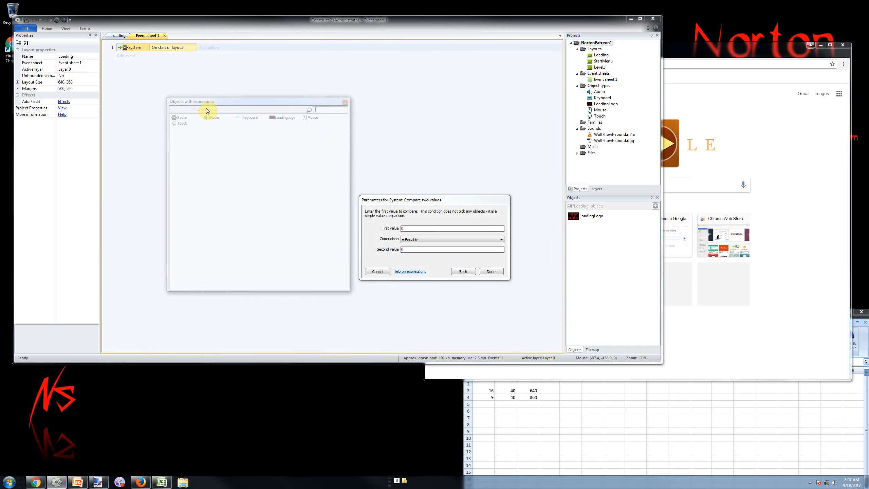
pyautogui.click(377, 272)
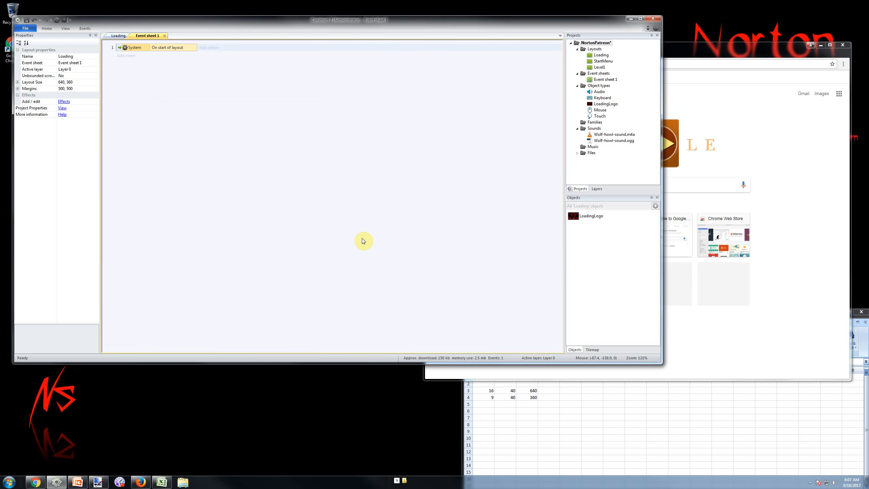
# Add a System Compare two values condition to the start-of-layout event, with LayoutName as the first value
pyautogui.rightClick(153, 50)
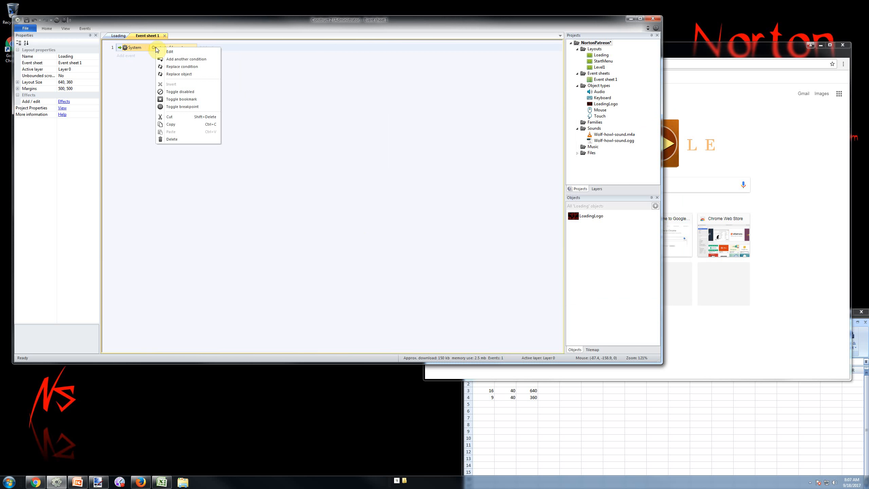
pyautogui.click(187, 58)
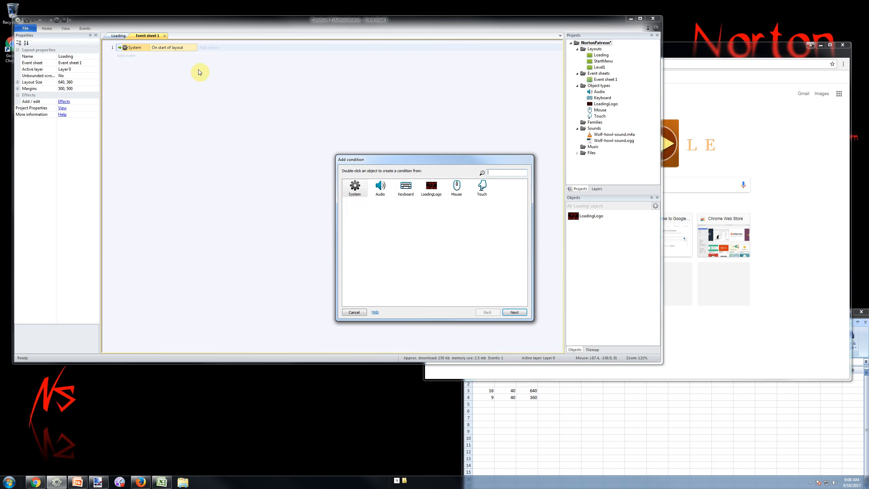
pyautogui.doubleClick(348, 192)
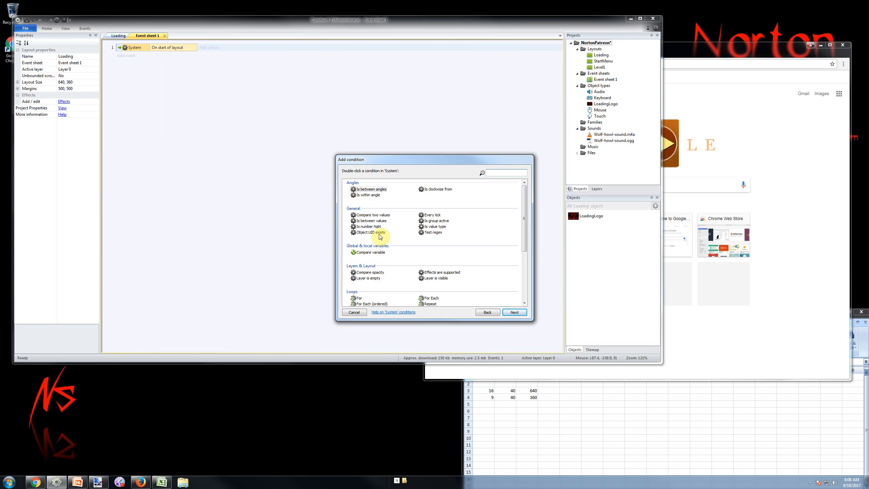
pyautogui.doubleClick(381, 216)
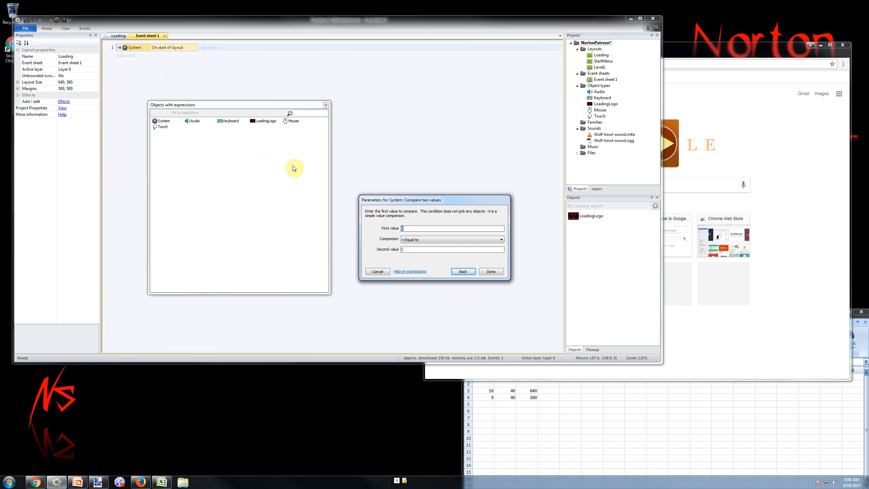
pyautogui.click(418, 229)
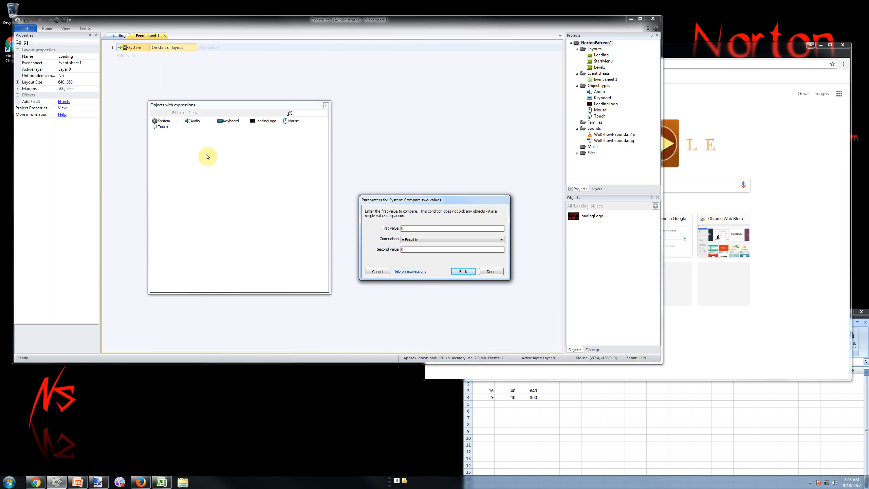
pyautogui.doubleClick(164, 121)
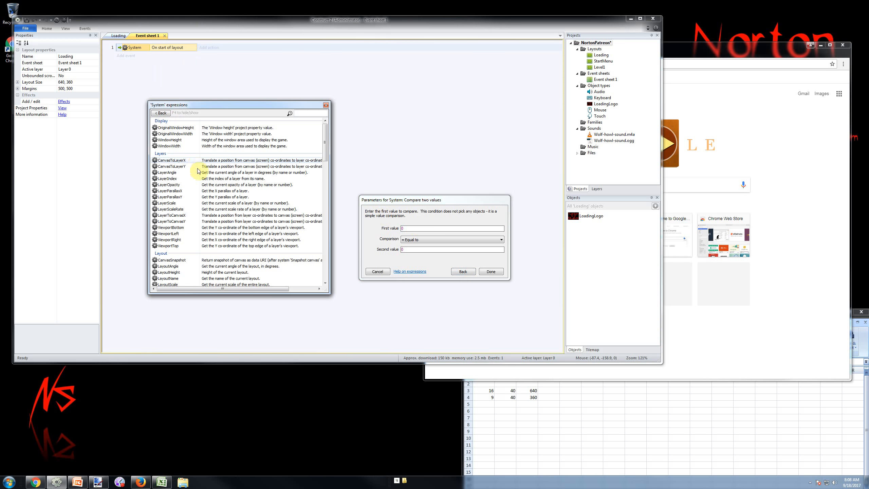
pyautogui.scroll(-8, 197, 193)
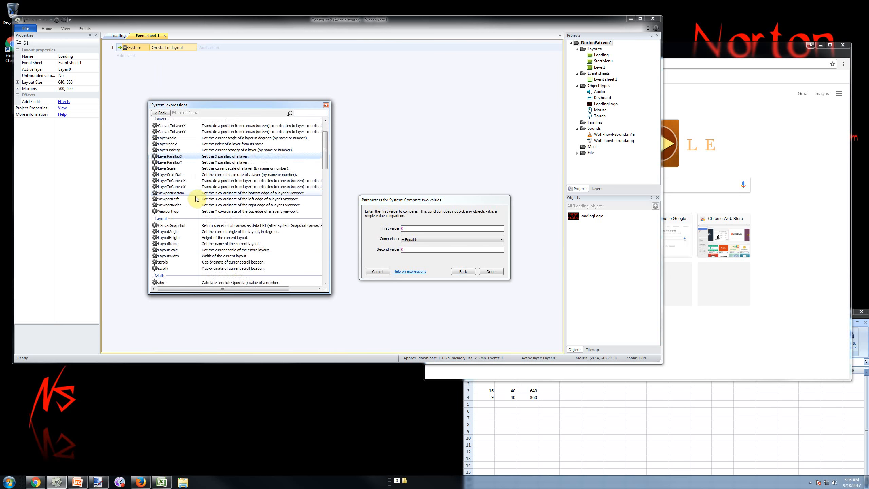
pyautogui.scroll(3, 197, 204)
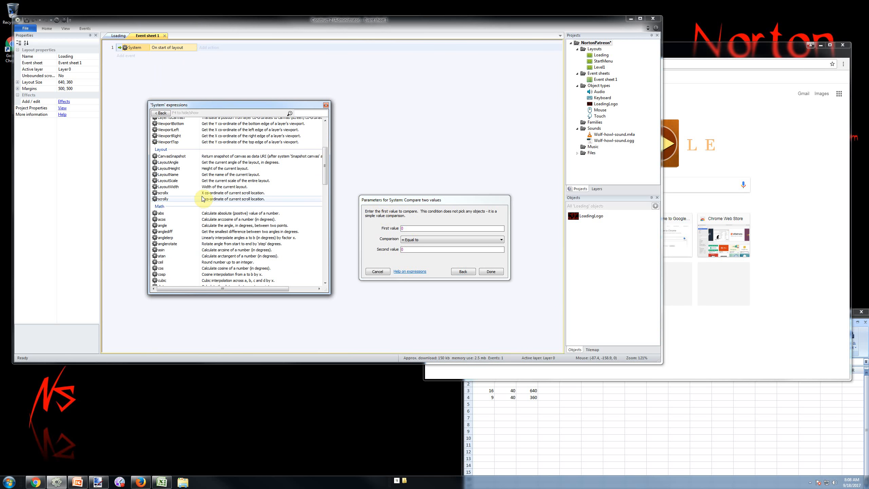
pyautogui.doubleClick(168, 174)
pyautogui.click(404, 229)
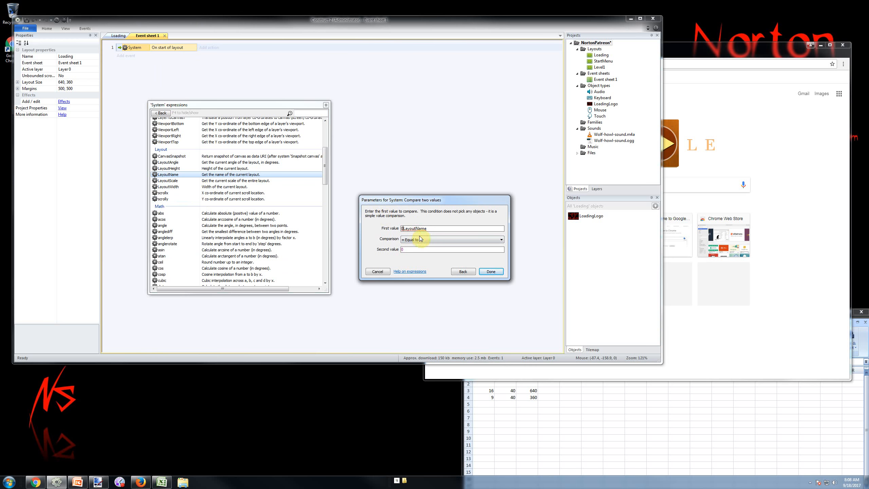
pyautogui.press('BackSpace')
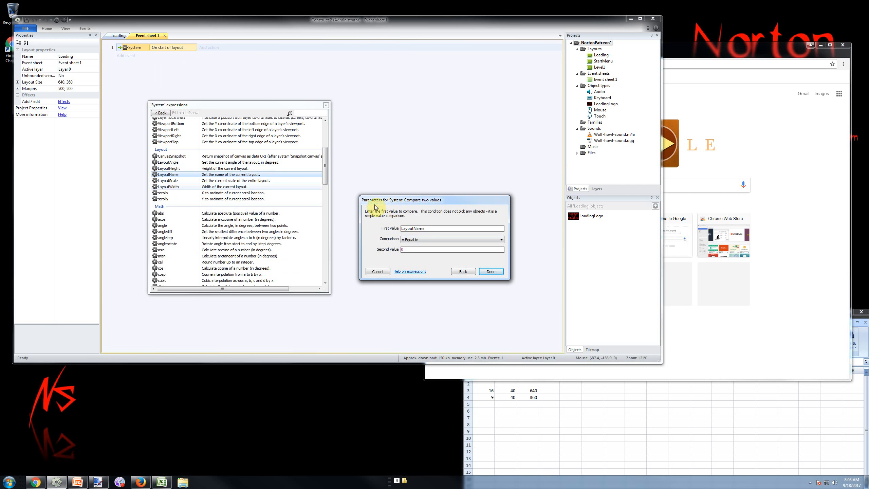
# Set the comparison's second value to "Loading" and finish the condition
pyautogui.click(429, 249)
pyautogui.write('"')
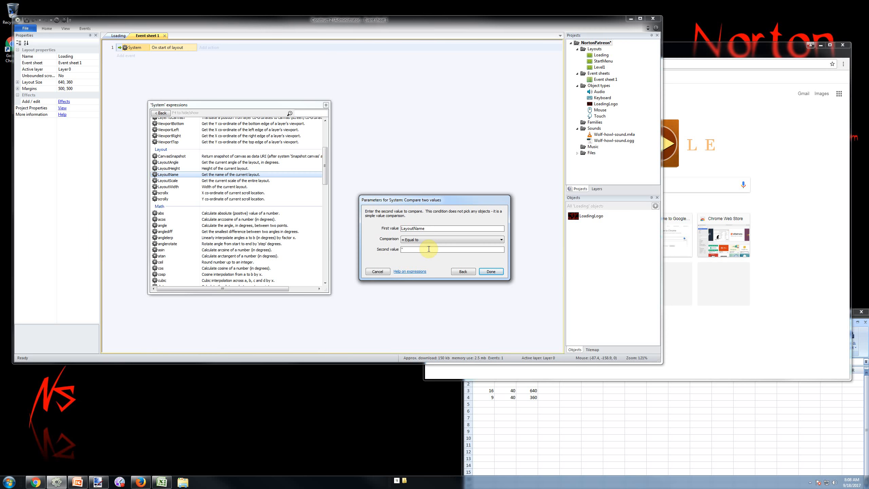
pyautogui.write('Loading')
pyautogui.write('"')
pyautogui.press('Return')
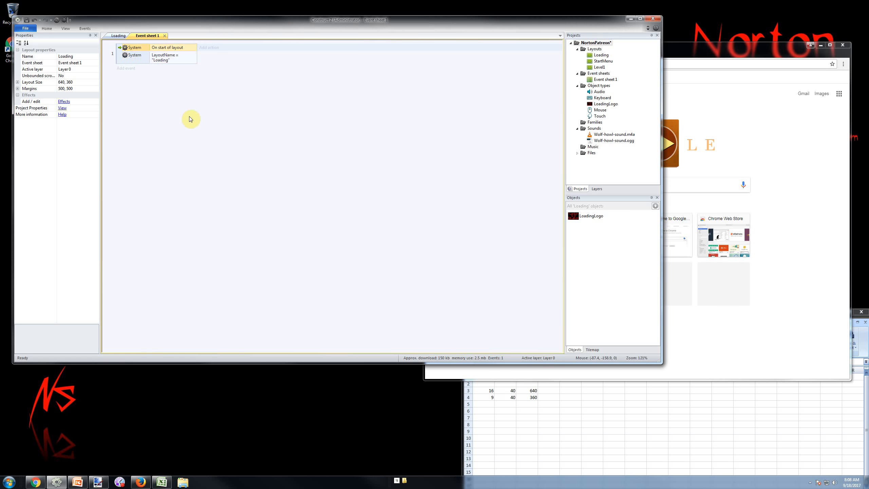
# Look over the StartMenu, Level1 and Loading layouts in the project and their properties
pyautogui.click(605, 63)
pyautogui.click(606, 67)
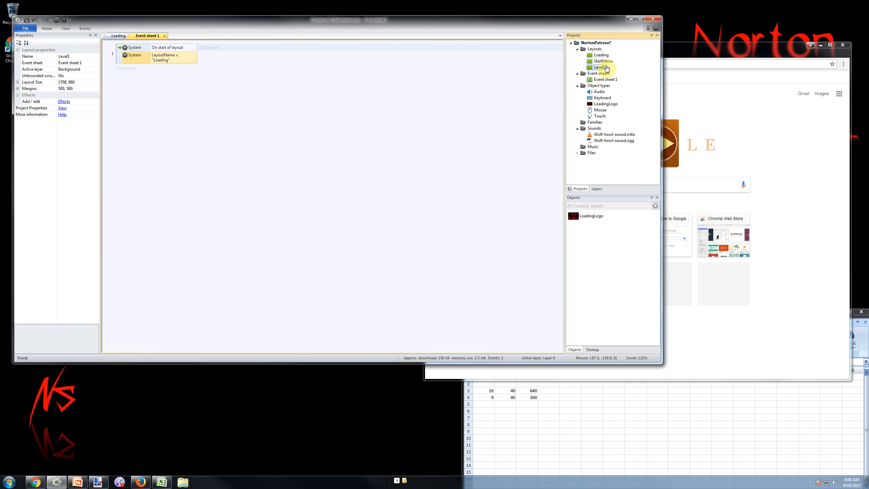
pyautogui.click(605, 62)
pyautogui.click(604, 68)
pyautogui.click(602, 56)
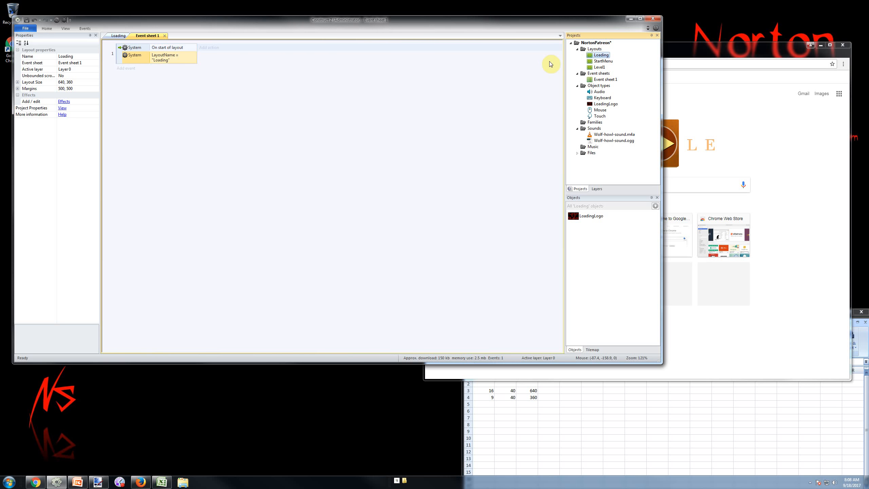
pyautogui.click(309, 126)
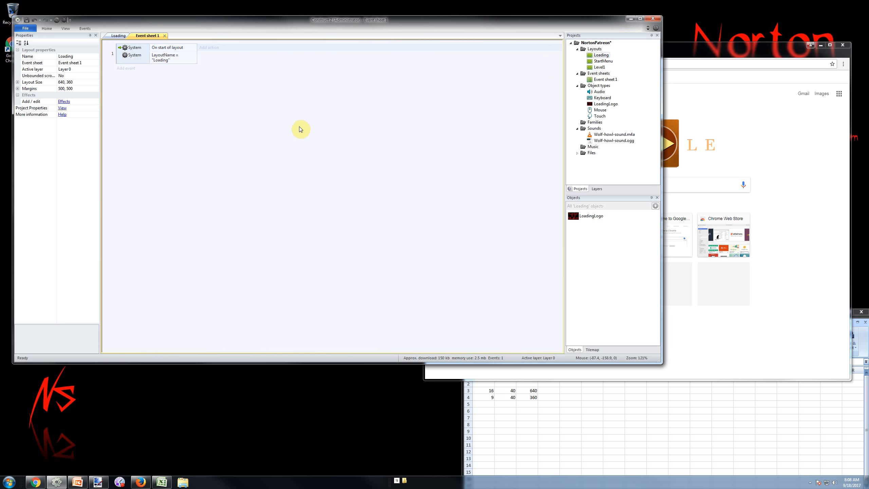
# Add an Audio Play action to the event for Wolf-howl-sound, not looping, at volume 0 with the tag "Loading"
pyautogui.click(209, 47)
pyautogui.doubleClick(384, 188)
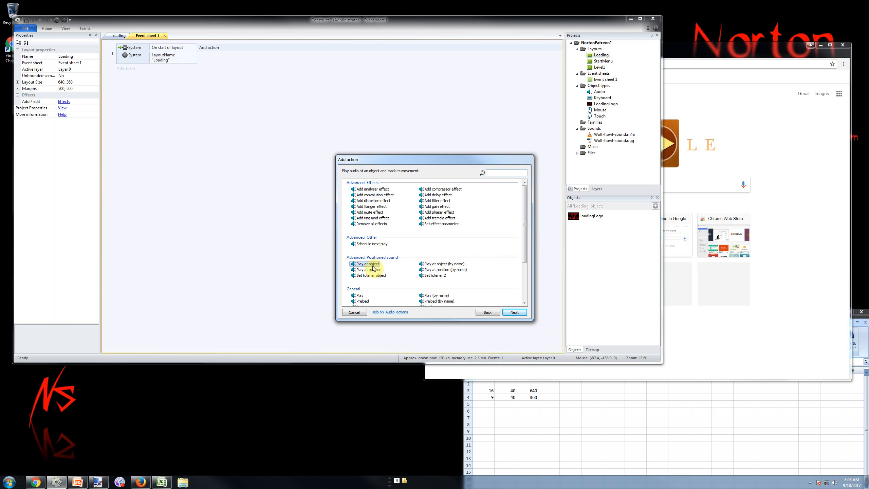
pyautogui.scroll(-3, 374, 274)
pyautogui.click(358, 235)
pyautogui.doubleClick(358, 236)
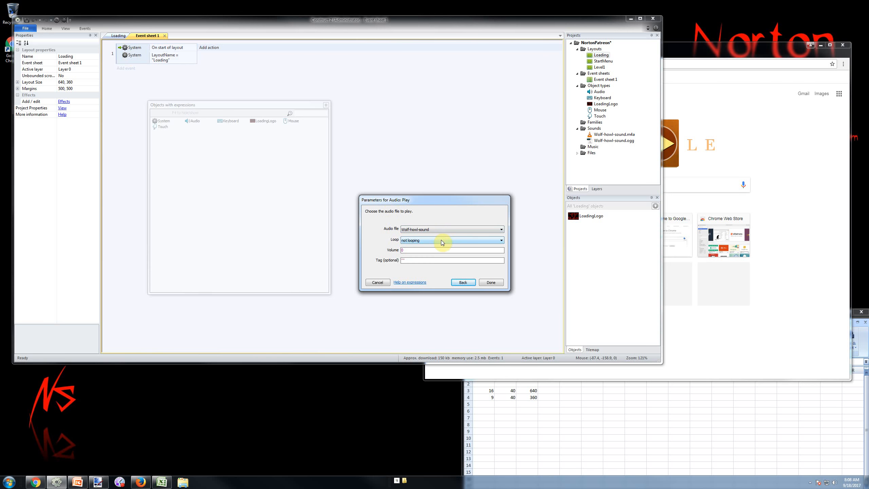
pyautogui.click(424, 250)
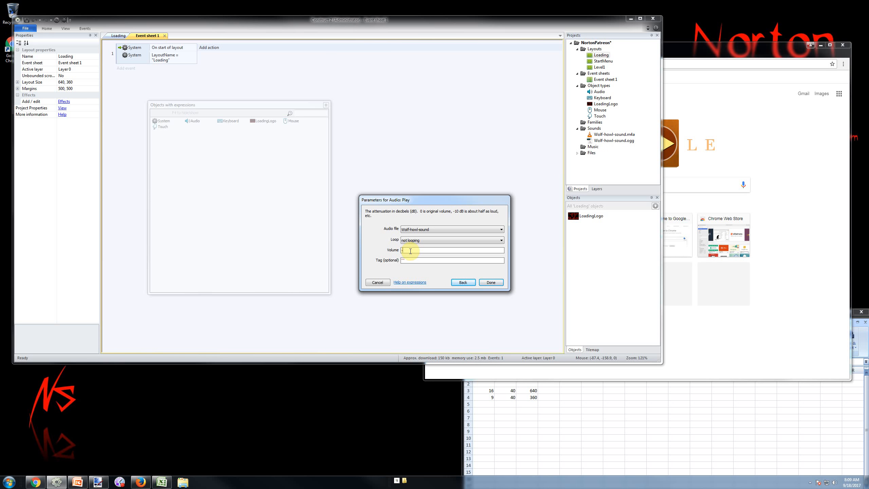
pyautogui.write('10')
pyautogui.click(417, 262)
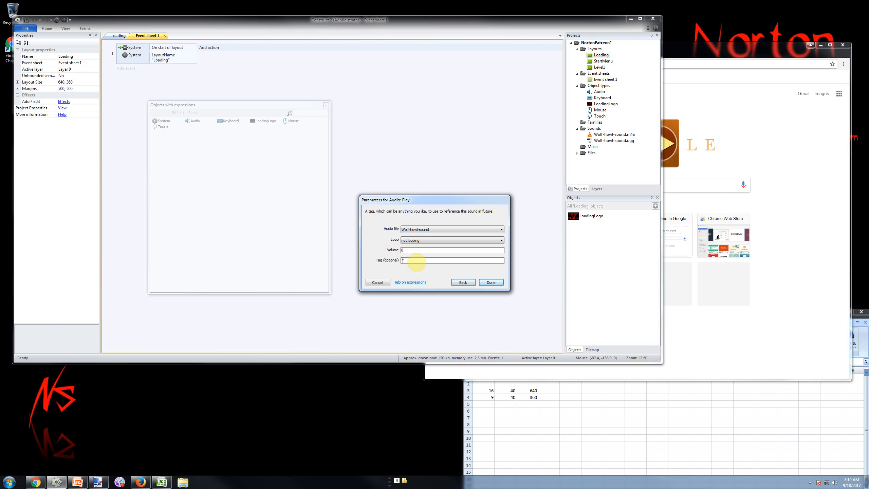
pyautogui.write('Loading')
pyautogui.click(490, 282)
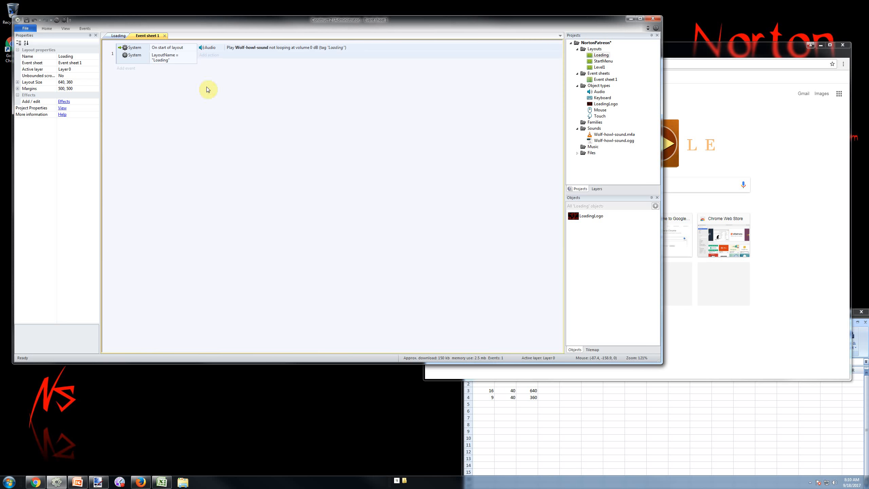
# Run a browser preview of the Loading layout to check the logo fade and howl, and close the preview
pyautogui.click(174, 60)
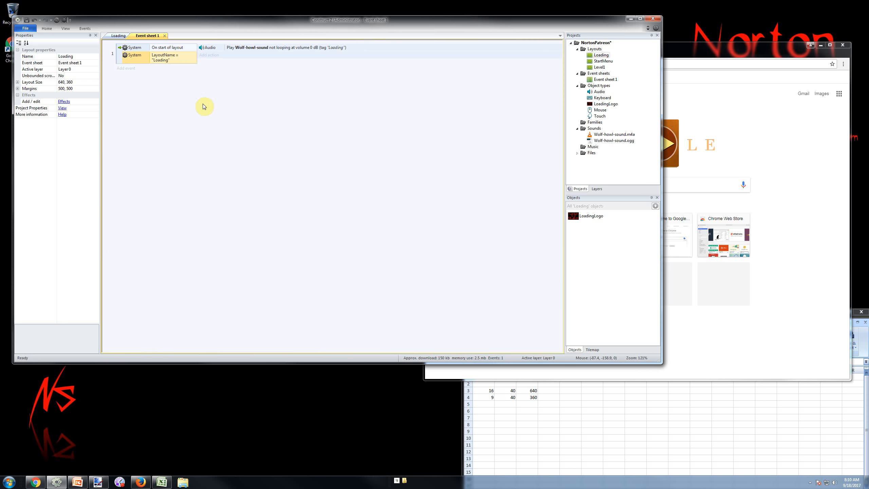
pyautogui.click(249, 47)
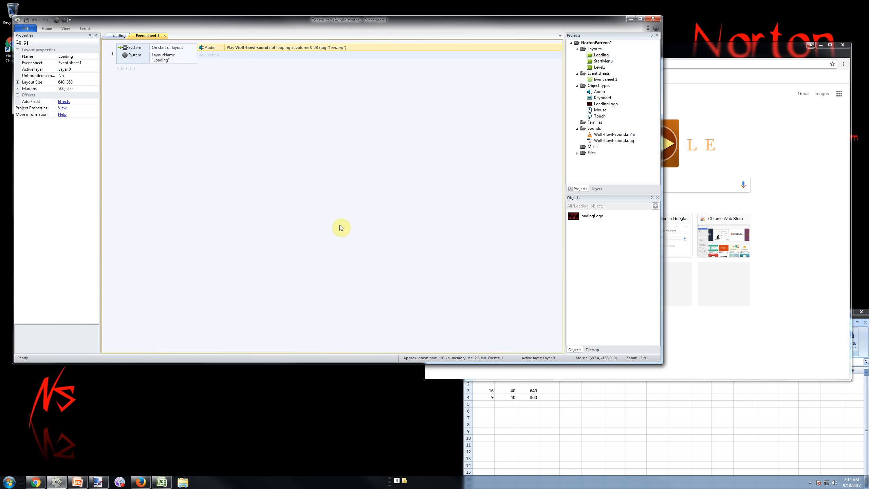
pyautogui.click(118, 36)
pyautogui.click(58, 22)
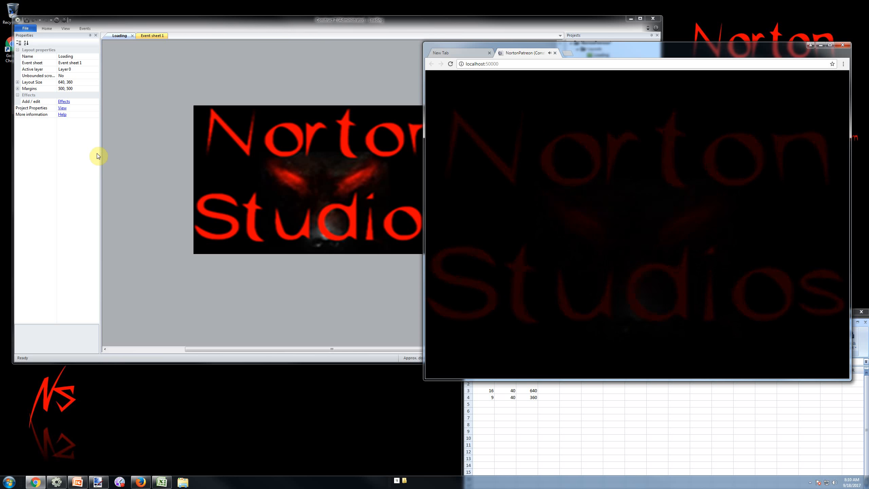
pyautogui.click(555, 53)
pyautogui.click(306, 70)
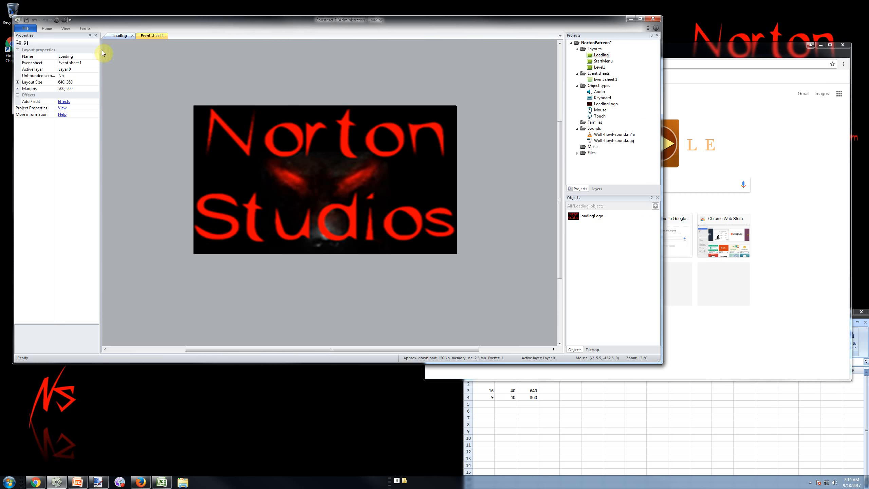
# Begin saving the work as a project and create a new folder inside the NortonStudios folder
pyautogui.click(29, 29)
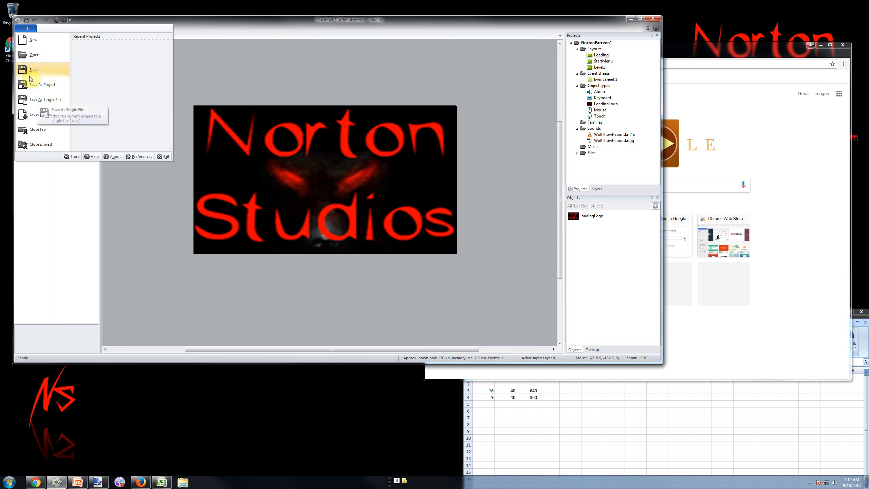
pyautogui.click(40, 85)
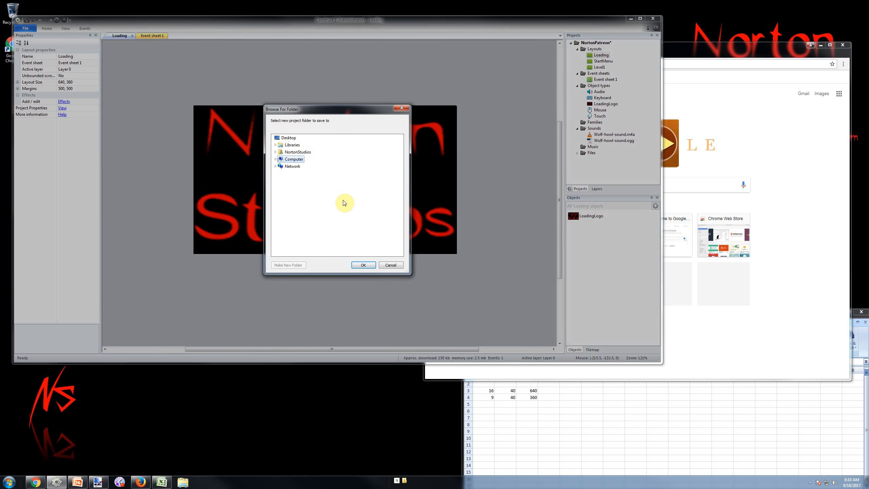
pyautogui.click(276, 152)
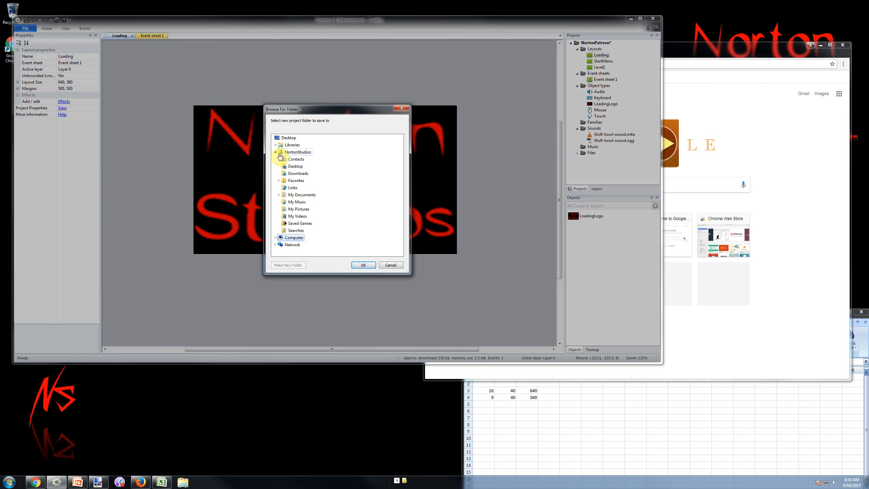
pyautogui.click(297, 153)
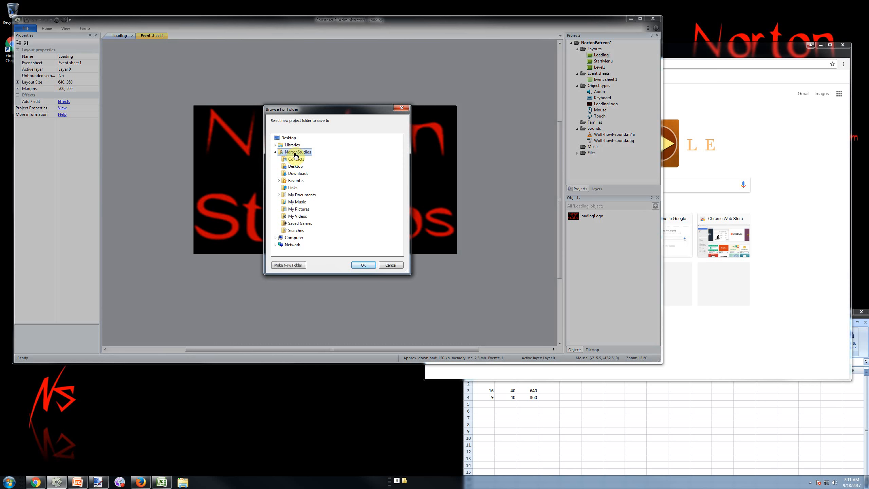
pyautogui.click(295, 266)
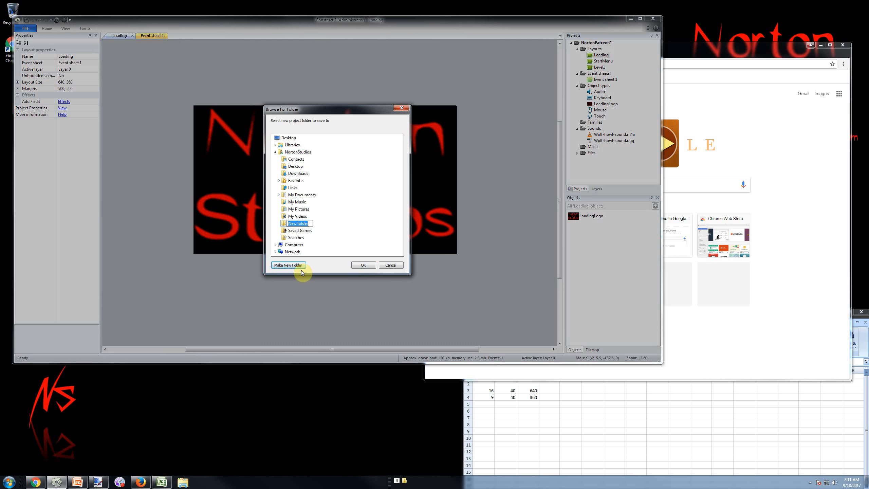
# Name the new folder NortonPatreon and save the project into it
pyautogui.write('Patreon')
pyautogui.press('BackSpace')
pyautogui.press('BackSpace')
pyautogui.press('BackSpace')
pyautogui.press('BackSpace')
pyautogui.press('BackSpace')
pyautogui.press('BackSpace')
pyautogui.write('Nort')
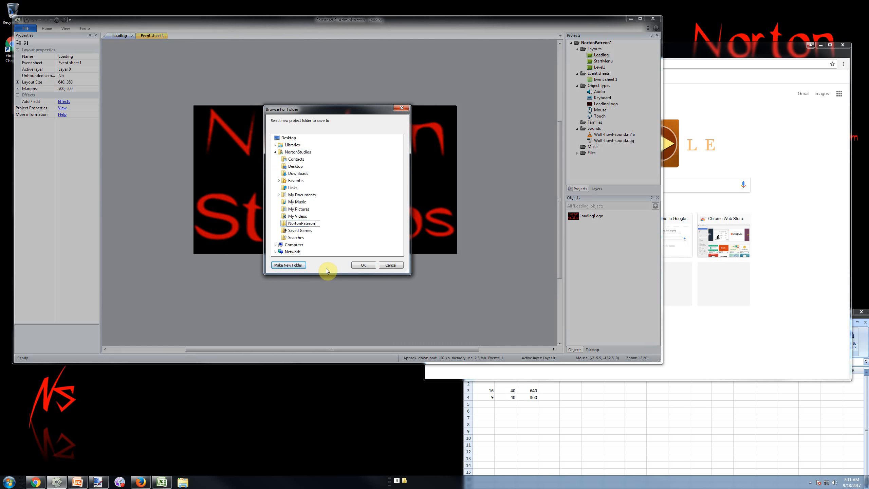
pyautogui.moveTo(354, 113); pyautogui.dragTo(337, 109)
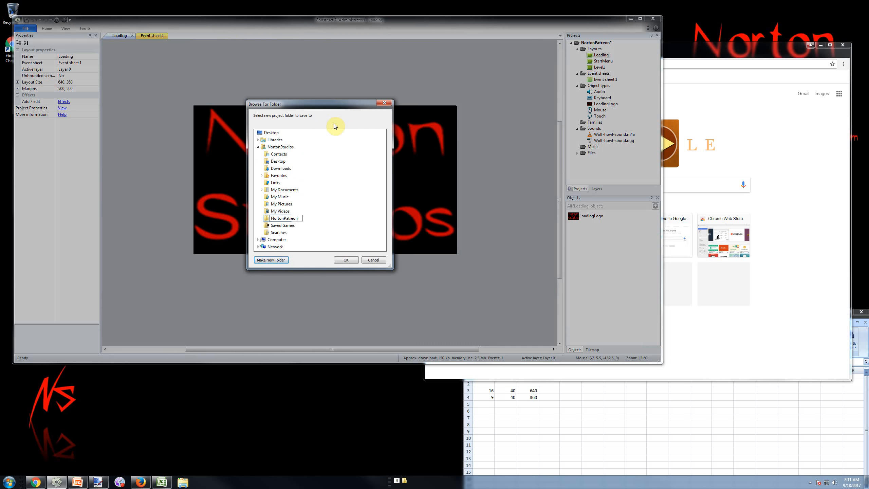
pyautogui.click(349, 262)
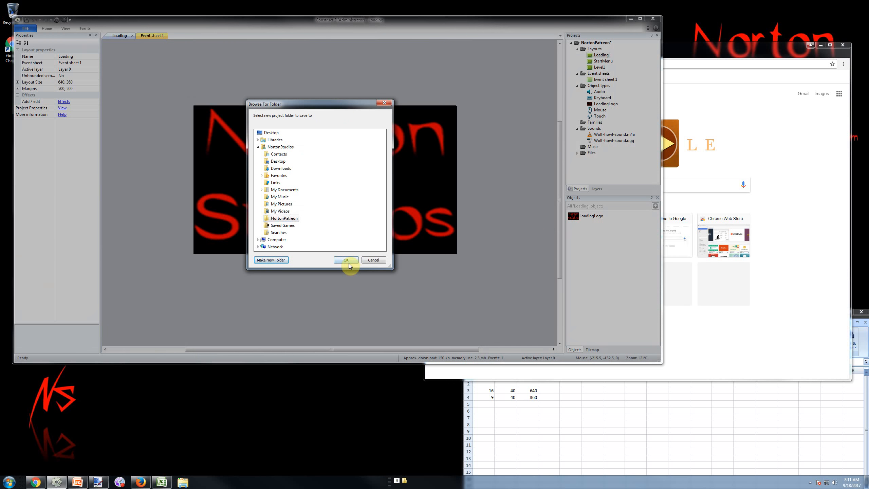
# Shift the Construct 2 window slightly and narrow it to uncover more of the browser window behind it
pyautogui.moveTo(297, 19); pyautogui.dragTo(316, 17)
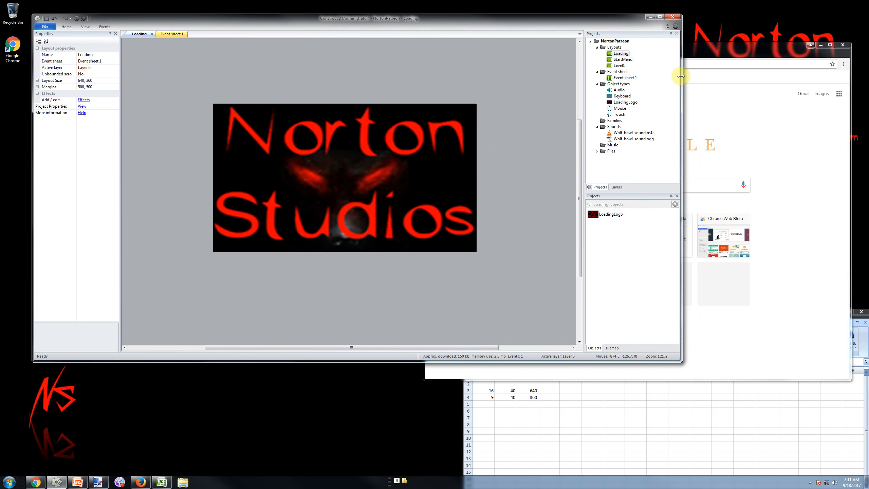
pyautogui.moveTo(681, 75); pyautogui.dragTo(585, 78)
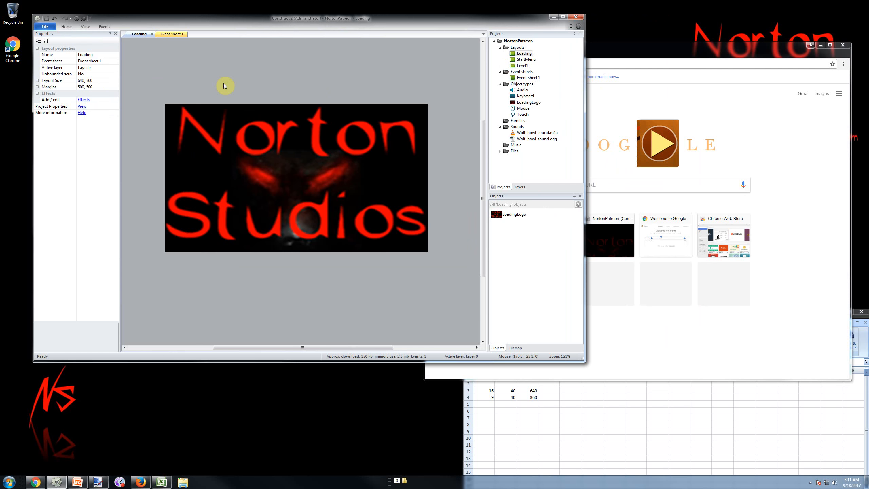
pyautogui.click(51, 27)
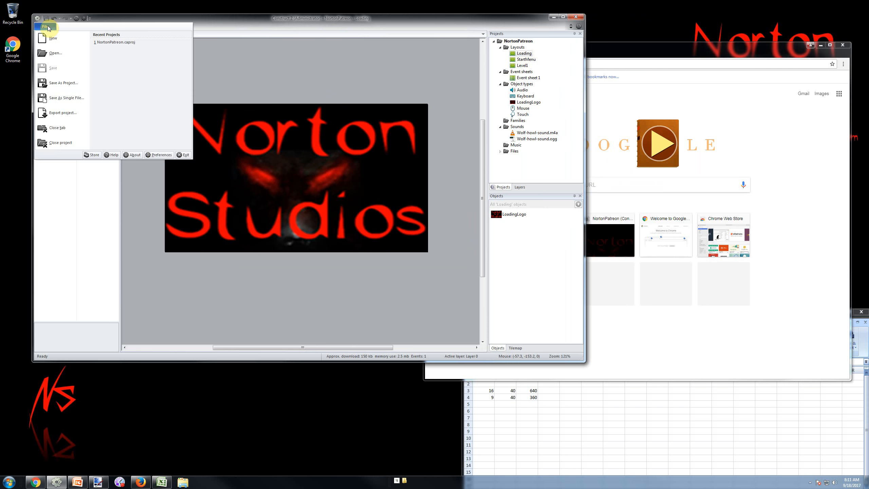
pyautogui.click(48, 27)
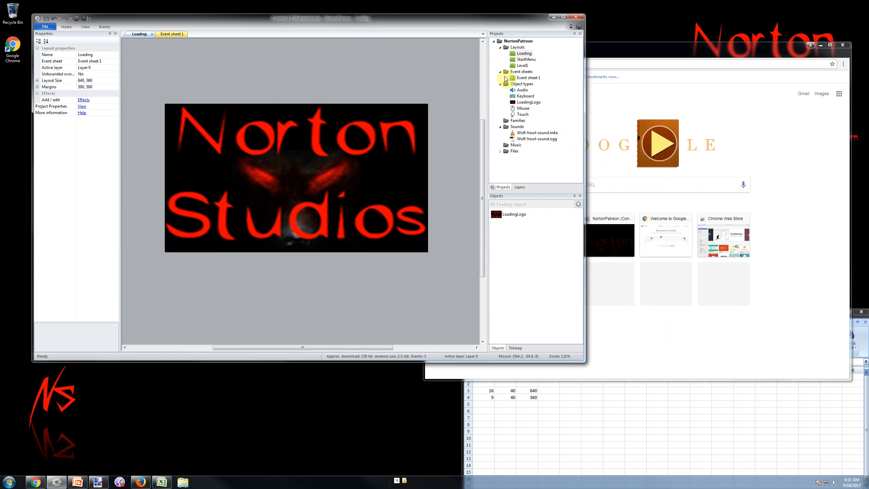
# Open the StartMenu layout and set its layout size to 640, 360
pyautogui.doubleClick(522, 59)
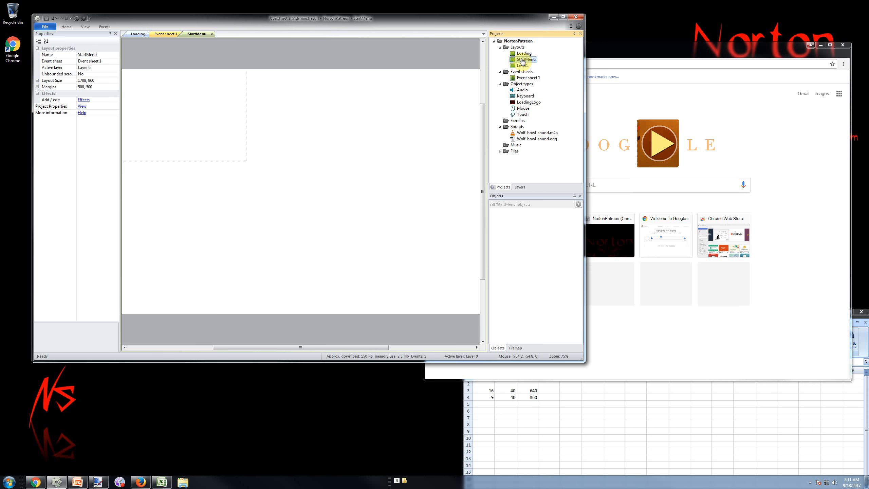
pyautogui.keyDown('ctrl'); pyautogui.scroll(-4, 269, 189); pyautogui.keyUp('ctrl')
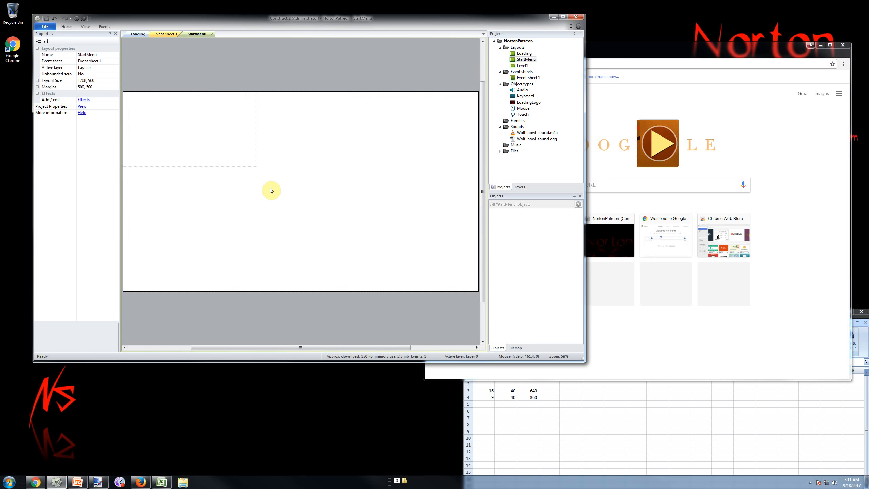
pyautogui.keyDown('ctrl'); pyautogui.scroll(2, 167, 170); pyautogui.keyUp('ctrl')
pyautogui.keyDown('ctrl'); pyautogui.scroll(-2, 168, 170); pyautogui.keyUp('ctrl')
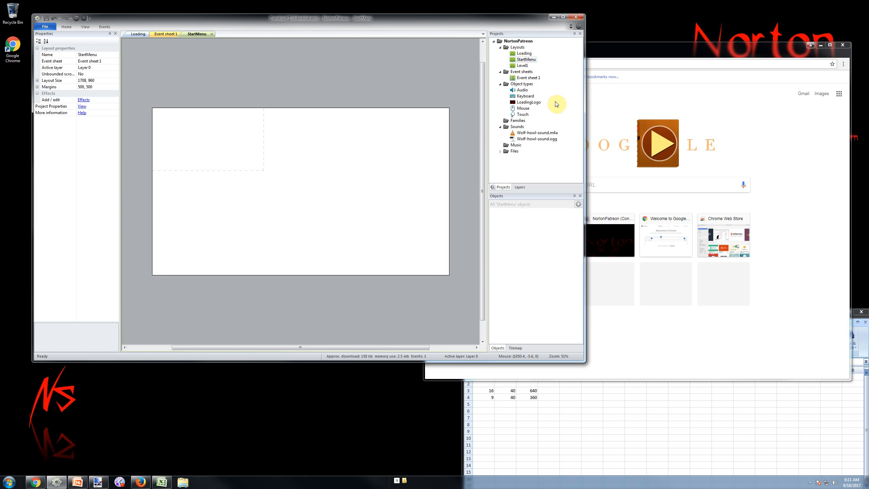
pyautogui.click(523, 54)
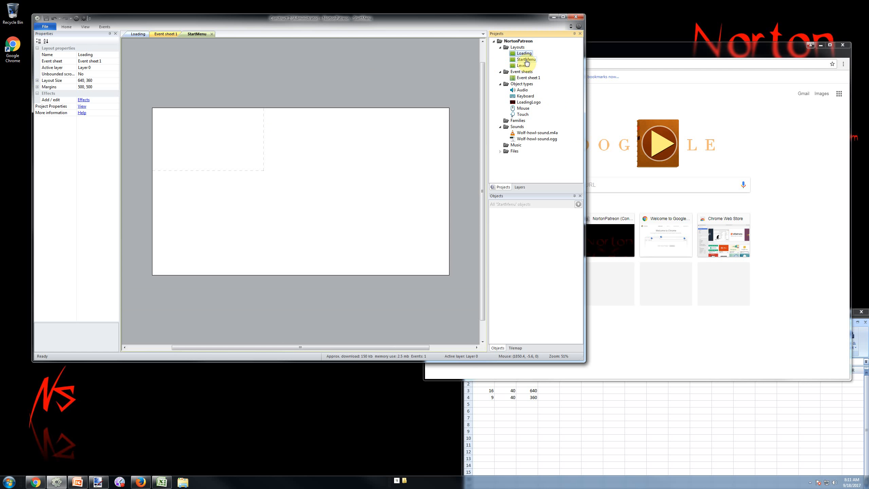
pyautogui.click(526, 59)
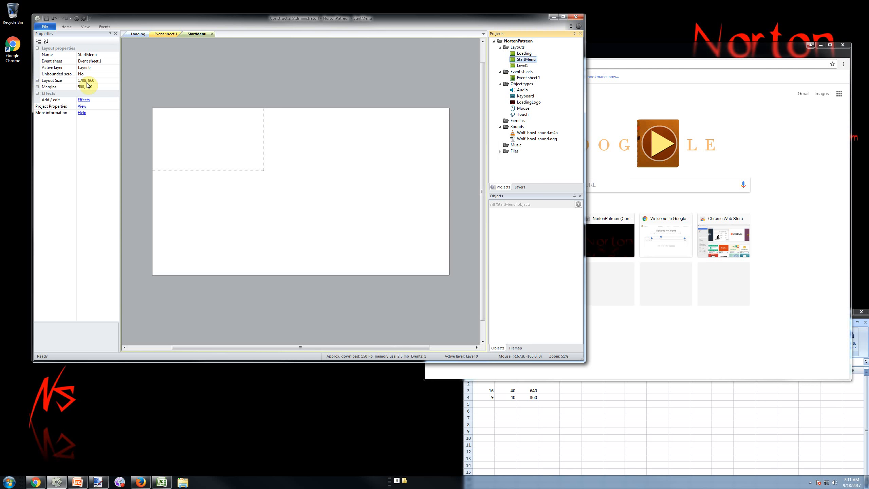
pyautogui.click(103, 80)
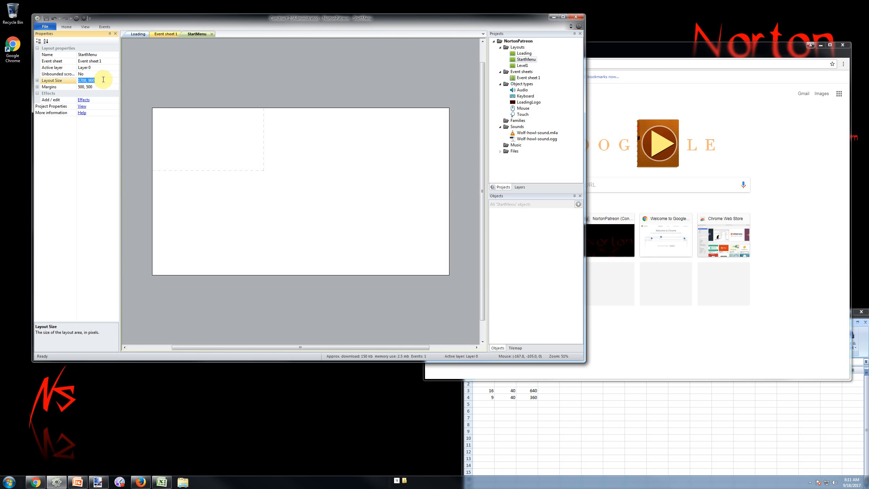
pyautogui.write('640, 360')
pyautogui.press('Return')
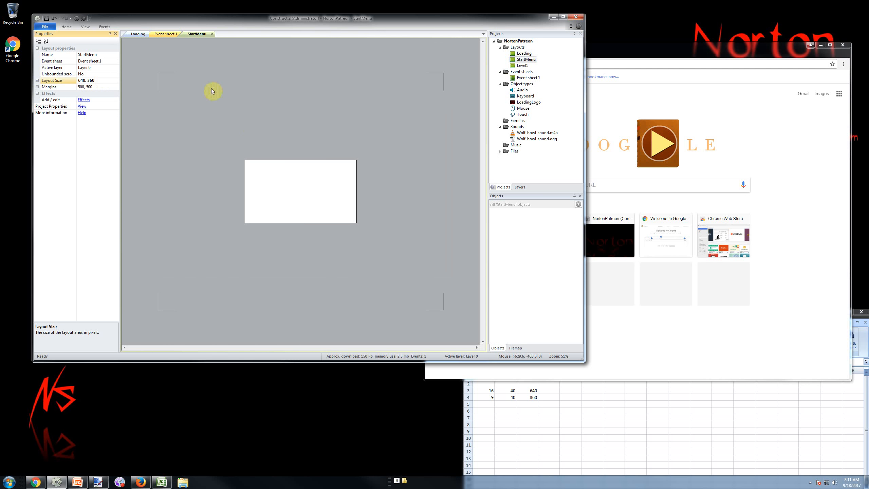
# Open the Level1 layout and examine its full extent and layout properties
pyautogui.click(521, 65)
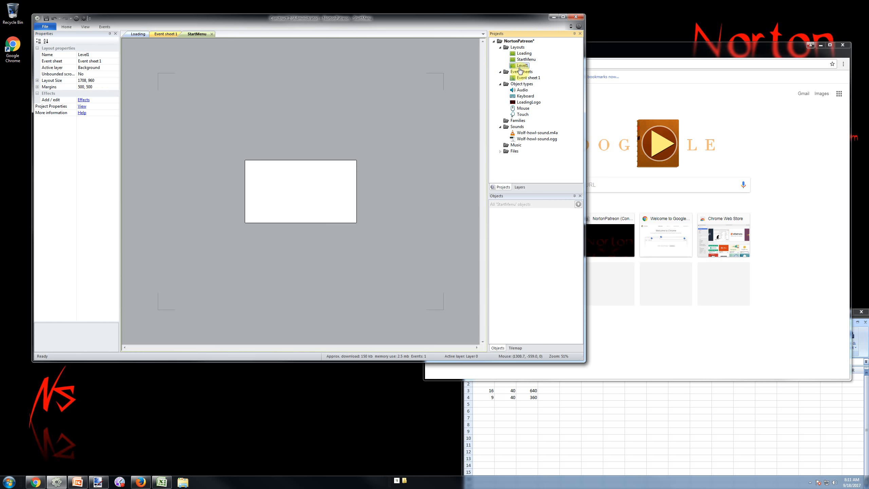
pyautogui.doubleClick(522, 66)
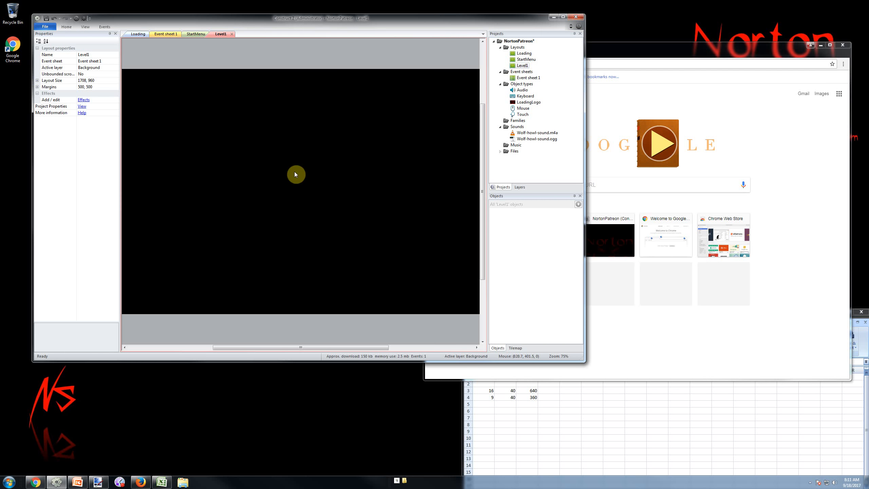
pyautogui.keyDown('ctrl'); pyautogui.scroll(-5, 294, 171); pyautogui.keyUp('ctrl')
pyautogui.keyDown('ctrl'); pyautogui.scroll(4, 191, 163); pyautogui.keyUp('ctrl')
pyautogui.keyDown('ctrl'); pyautogui.scroll(-2, 197, 117); pyautogui.keyUp('ctrl')
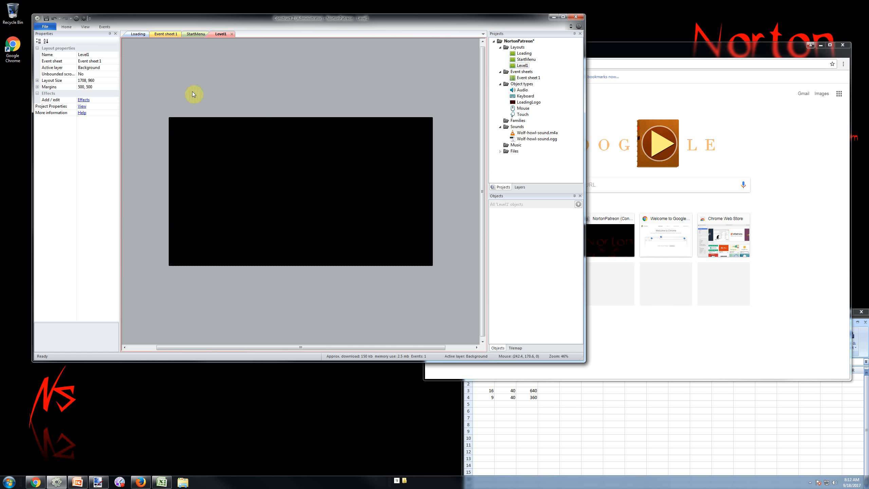
pyautogui.keyDown('ctrl'); pyautogui.scroll(1, 308, 163); pyautogui.keyUp('ctrl')
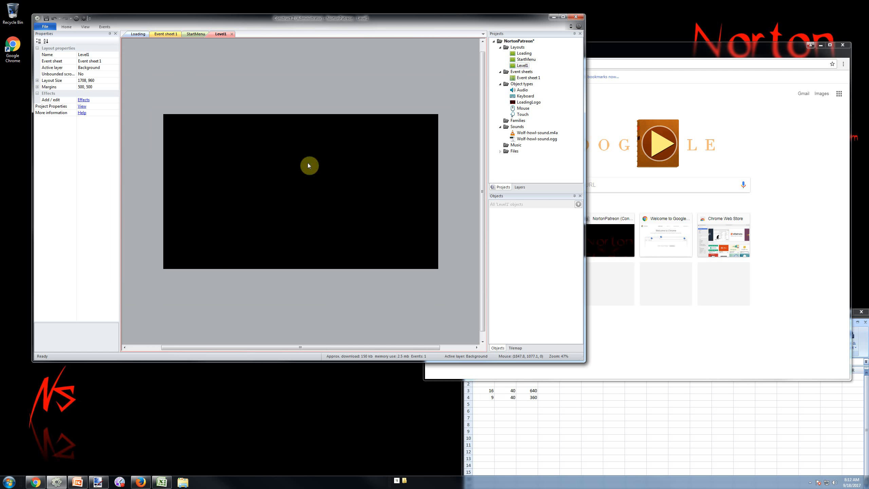
# Return to the StartMenu layout and insert a Text object at about (184, 58)
pyautogui.click(527, 59)
pyautogui.doubleClick(526, 59)
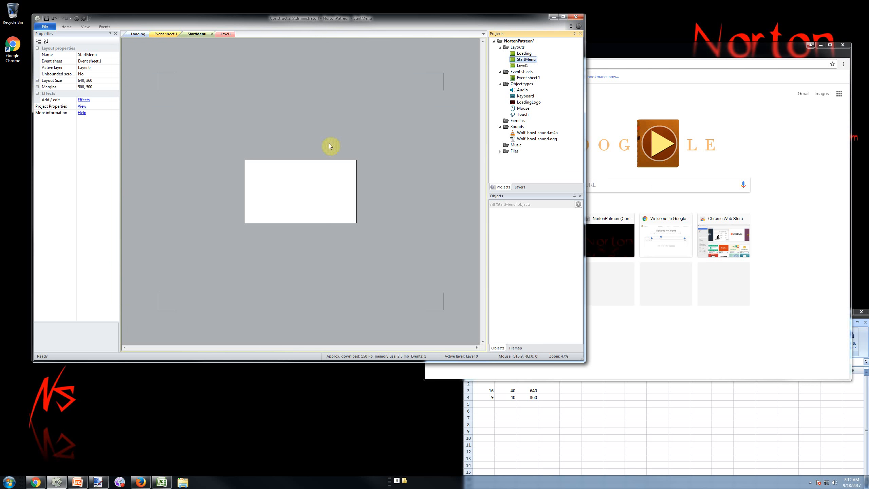
pyautogui.keyDown('ctrl'); pyautogui.scroll(5, 201, 117); pyautogui.keyUp('ctrl')
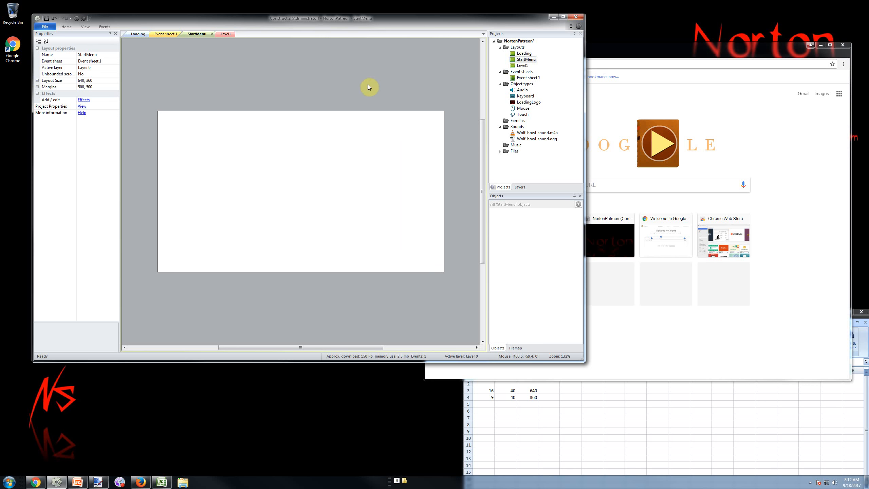
pyautogui.click(527, 61)
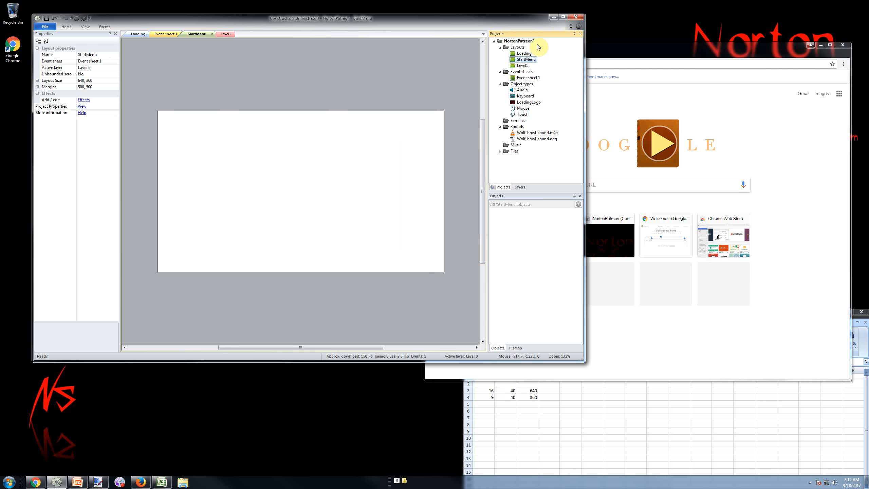
pyautogui.click(520, 66)
pyautogui.click(525, 59)
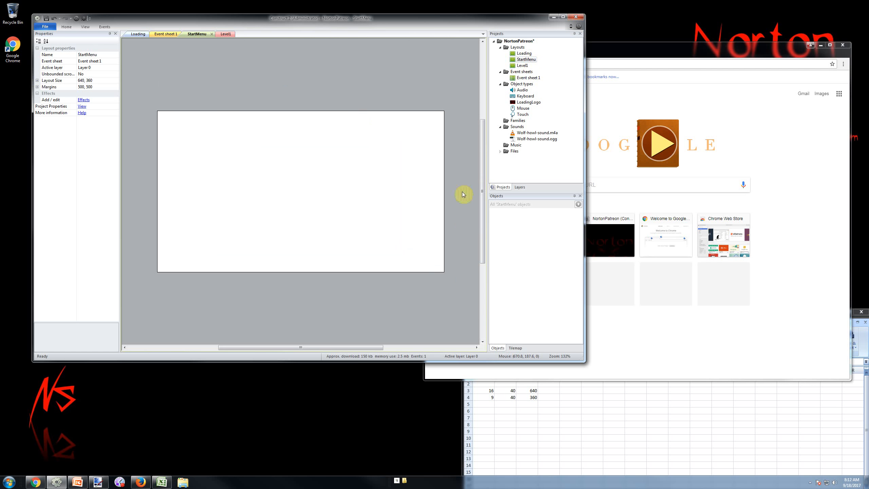
pyautogui.doubleClick(234, 168)
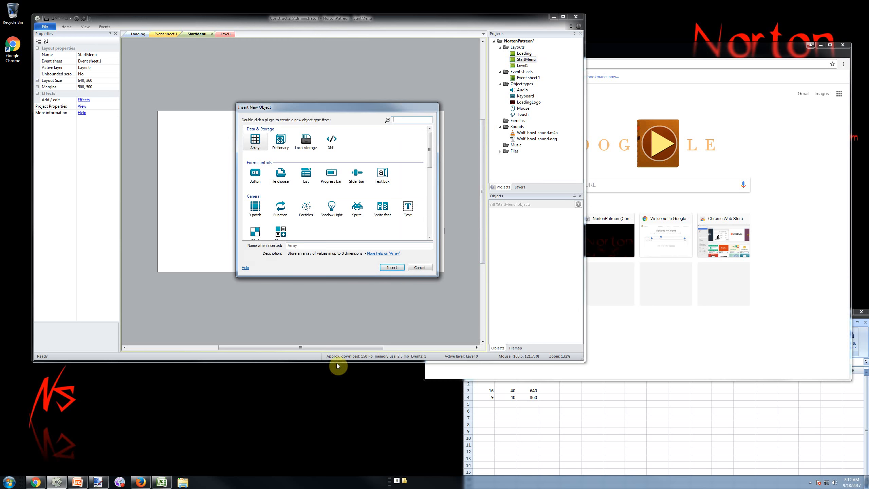
pyautogui.doubleClick(410, 212)
pyautogui.click(238, 135)
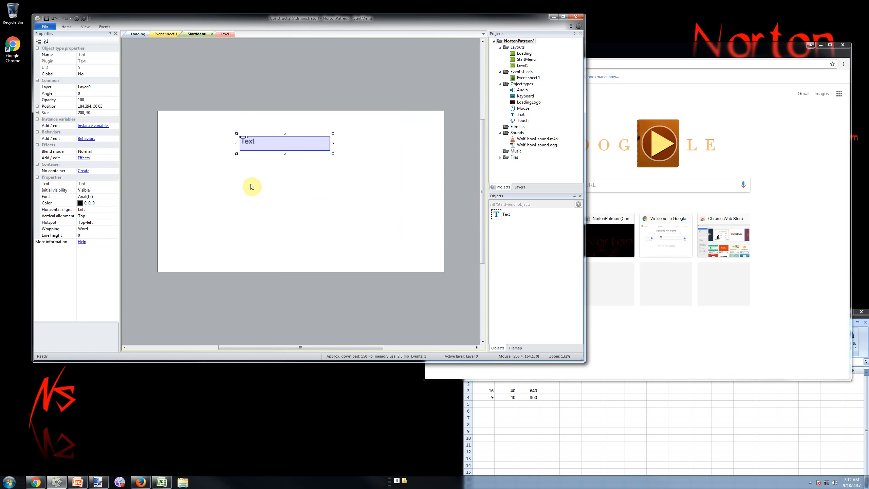
# Set the displayed text of the new Text object to "Norton Patreon"
pyautogui.click(101, 184)
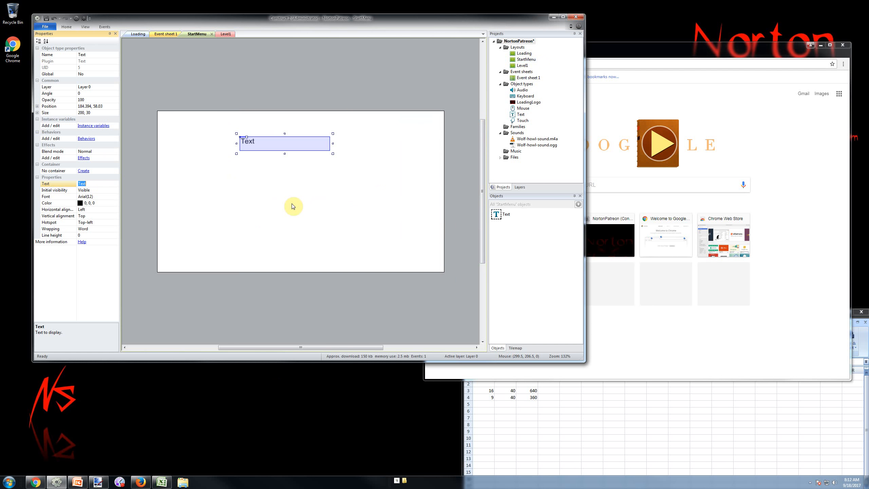
pyautogui.write('NO')
pyautogui.write('rton Patreon')
pyautogui.press('Return')
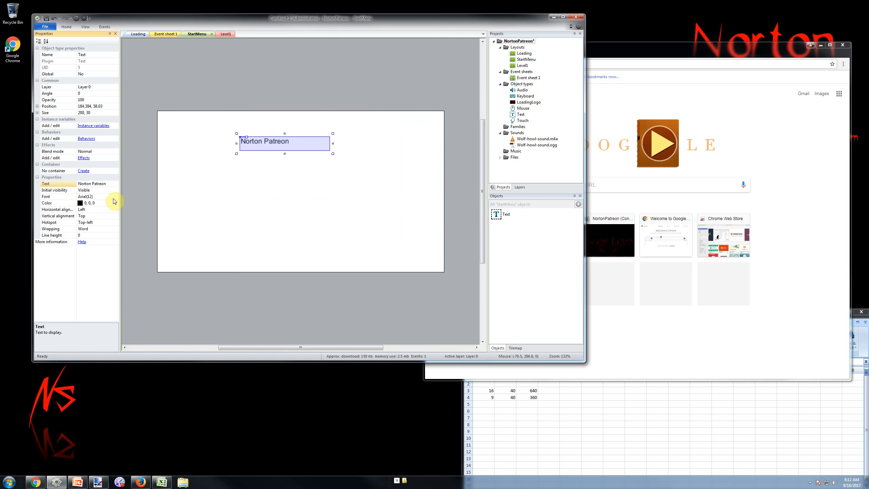
# Try Center as the text's vertical alignment and restore it to Top, leaving the hotspot choice alone
pyautogui.click(109, 216)
pyautogui.click(115, 215)
pyautogui.click(107, 227)
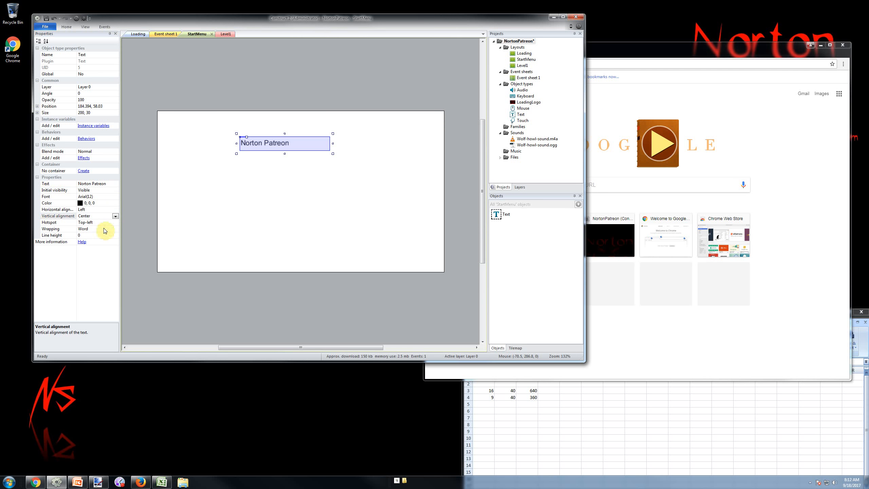
pyautogui.click(116, 216)
pyautogui.click(114, 222)
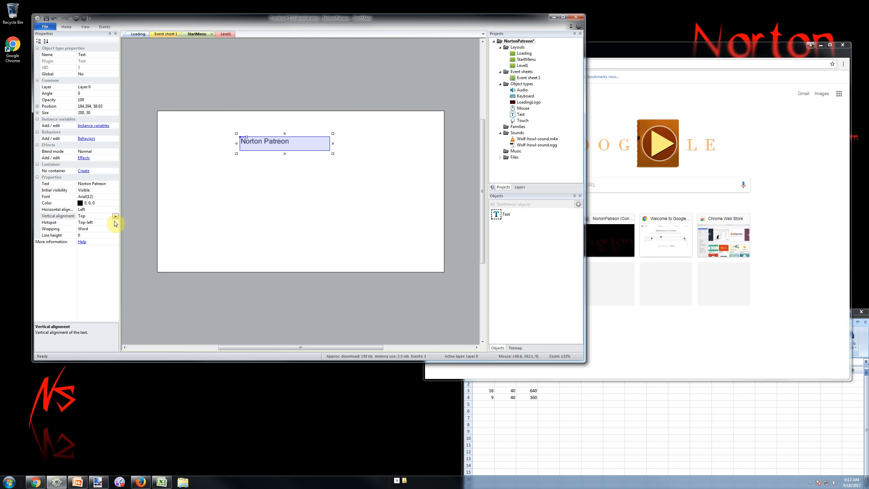
pyautogui.click(116, 222)
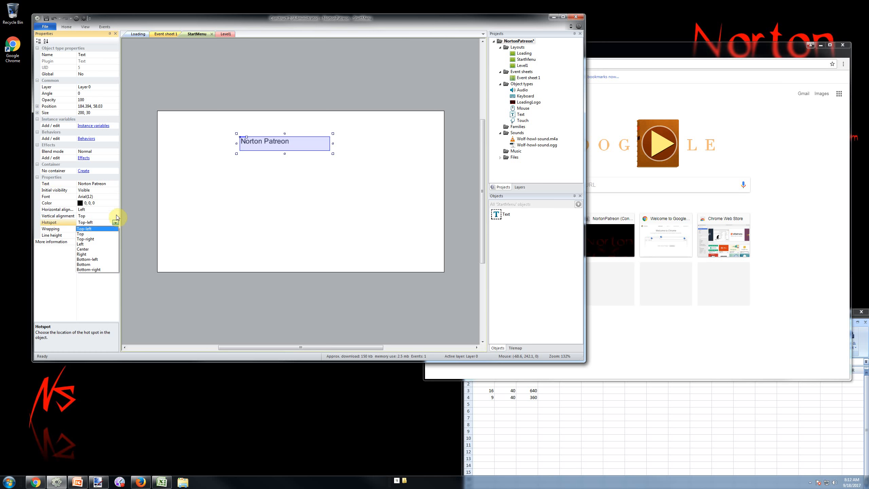
# Set the horizontal alignment of the Norton Patreon text to Center
pyautogui.click(117, 211)
pyautogui.click(117, 210)
pyautogui.click(115, 209)
pyautogui.click(110, 222)
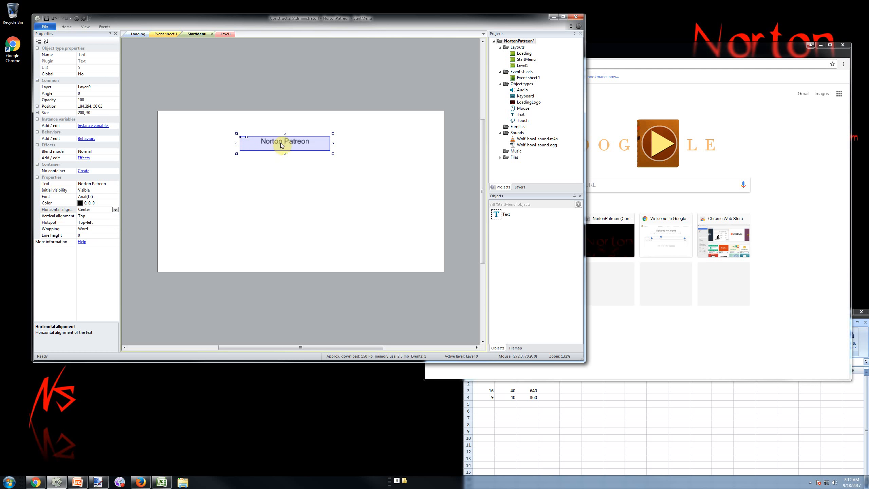
# Move the Norton Patreon text to the layout's upper centre at about (247, 8) and resize its box to about 137 × 30
pyautogui.moveTo(290, 142); pyautogui.dragTo(303, 120)
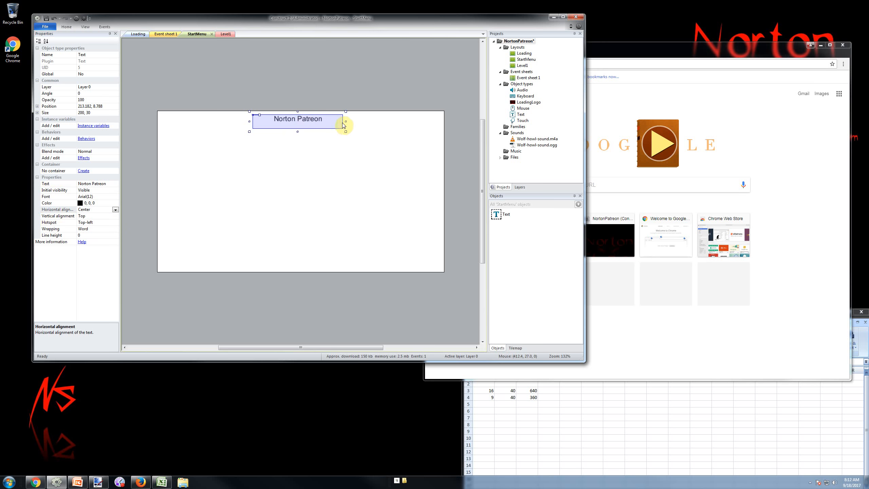
pyautogui.click(345, 123)
pyautogui.click(297, 121)
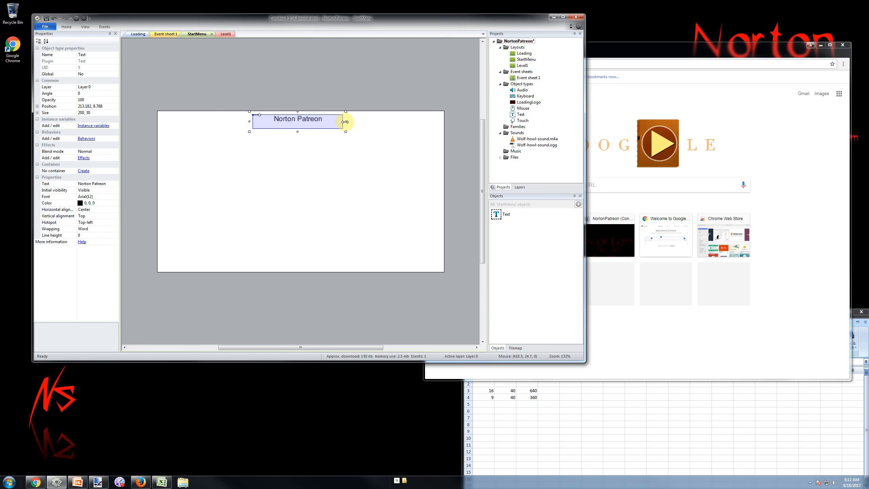
pyautogui.moveTo(345, 122); pyautogui.dragTo(446, 125)
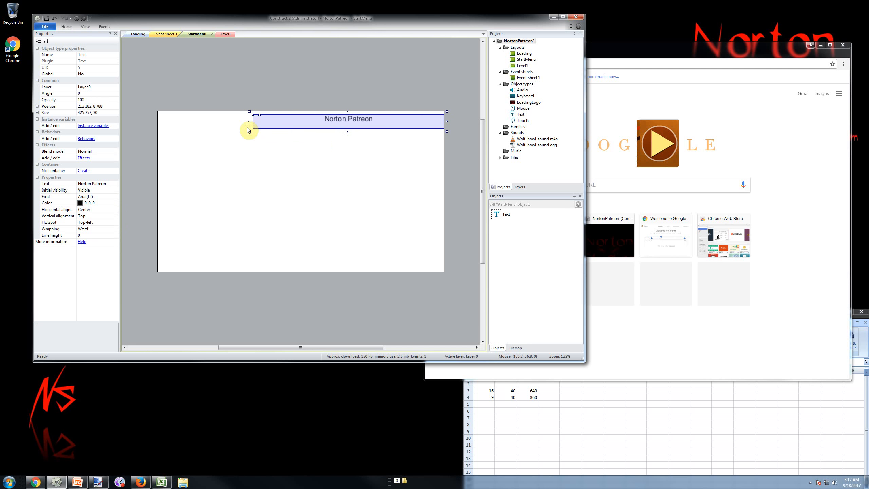
pyautogui.moveTo(250, 125); pyautogui.dragTo(280, 126)
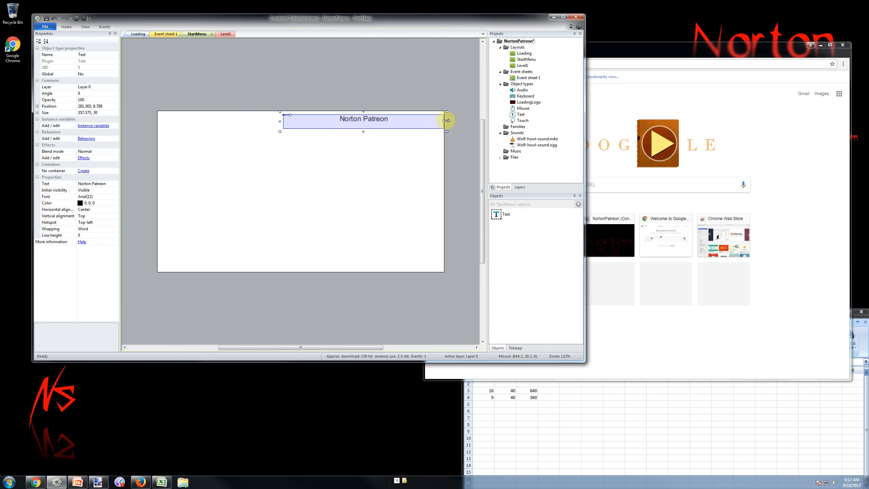
pyautogui.moveTo(447, 121); pyautogui.dragTo(306, 121)
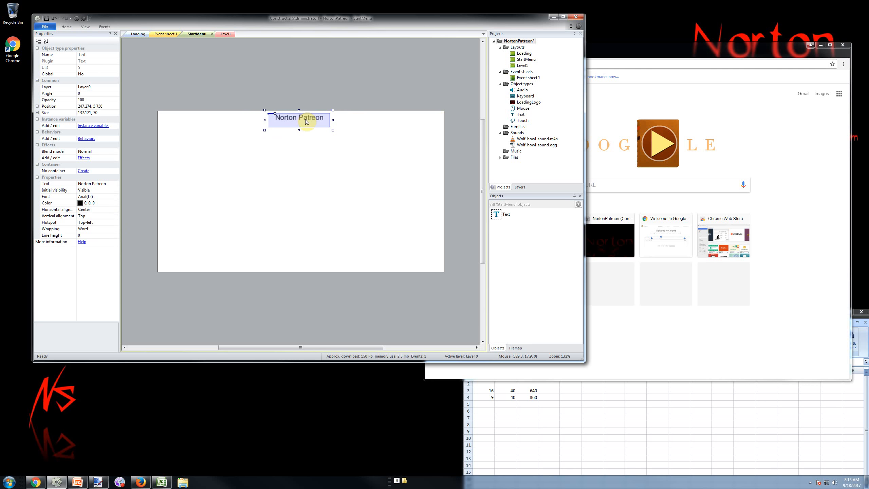
pyautogui.click(314, 191)
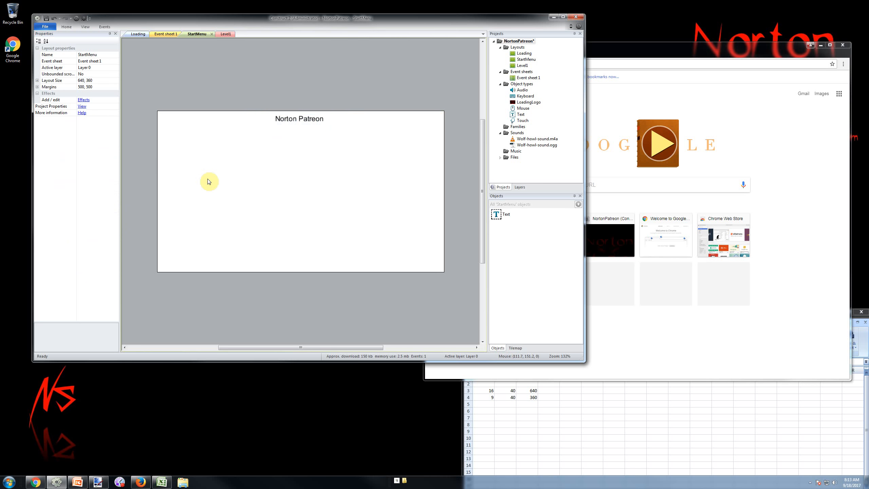
# Rename the Norton Patreon text object as StartMenuTitleText
pyautogui.click(304, 119)
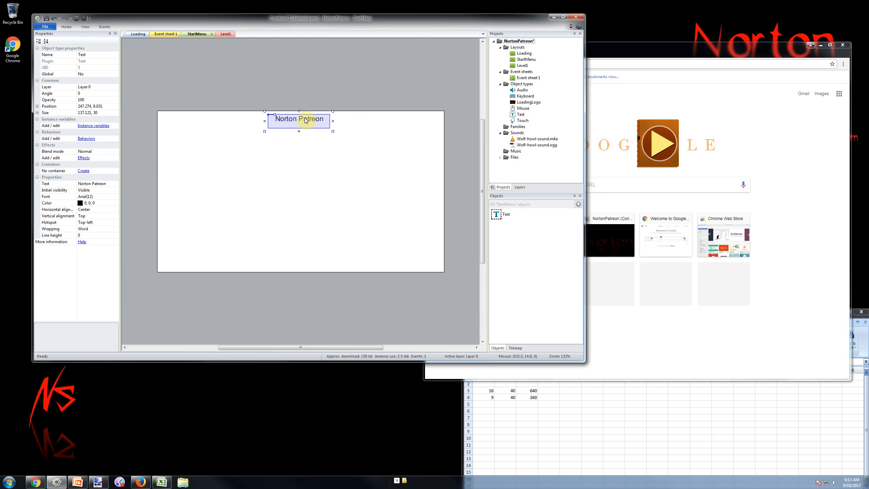
pyautogui.click(110, 185)
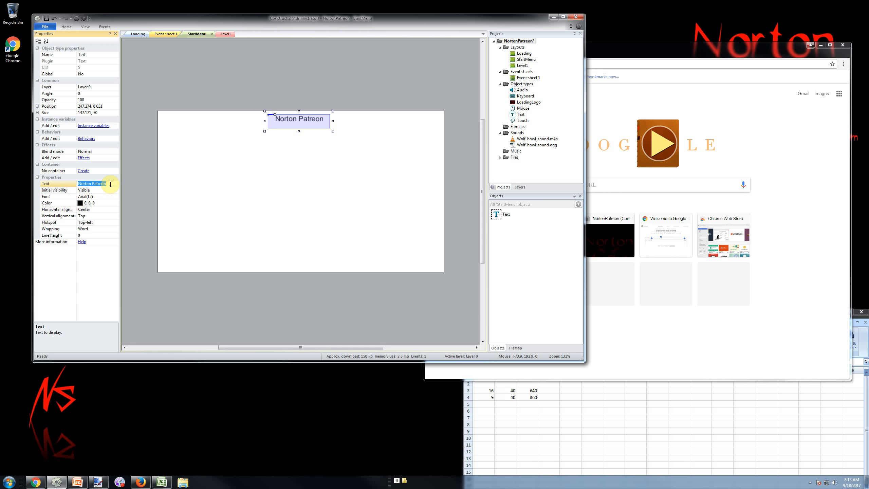
pyautogui.click(103, 54)
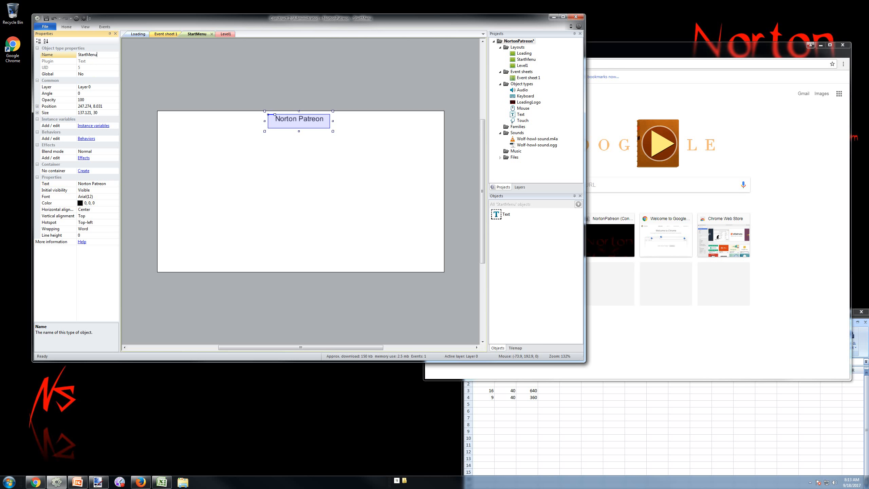
pyautogui.write('e')
pyautogui.click(103, 54)
pyautogui.write('Text')
pyautogui.press('Return')
pyautogui.click(289, 97)
pyautogui.click(289, 120)
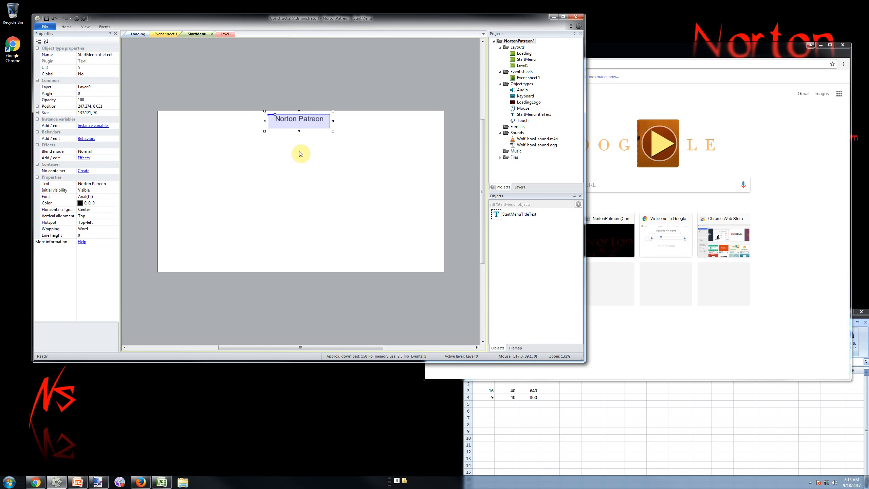
pyautogui.click(299, 94)
pyautogui.click(300, 121)
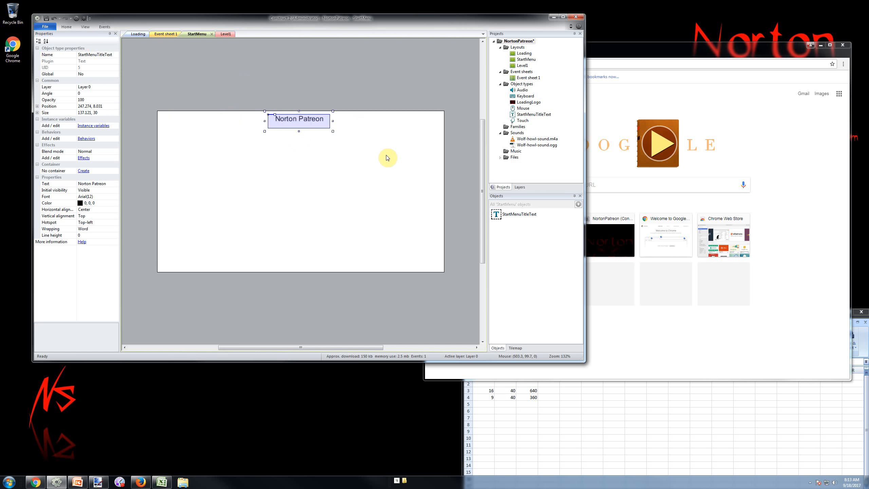
# Add two new layers above Layer 0 in the StartMenu layout
pyautogui.click(519, 187)
pyautogui.click(503, 187)
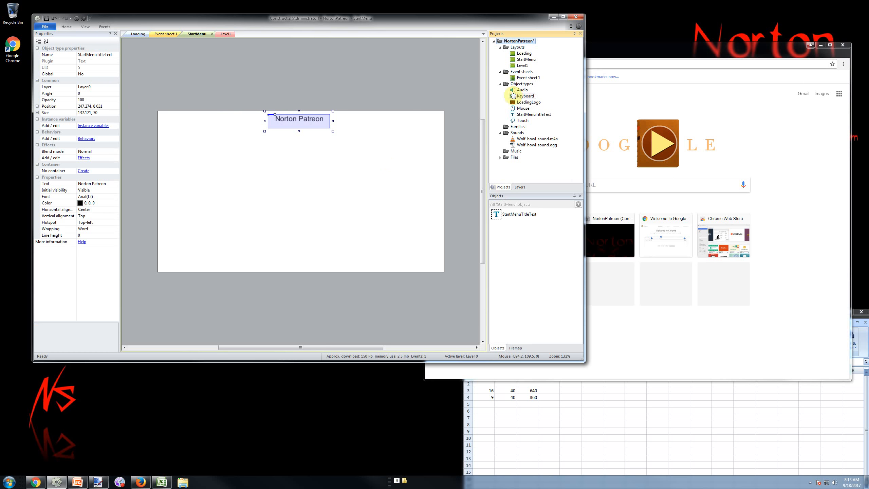
pyautogui.click(526, 59)
pyautogui.click(520, 187)
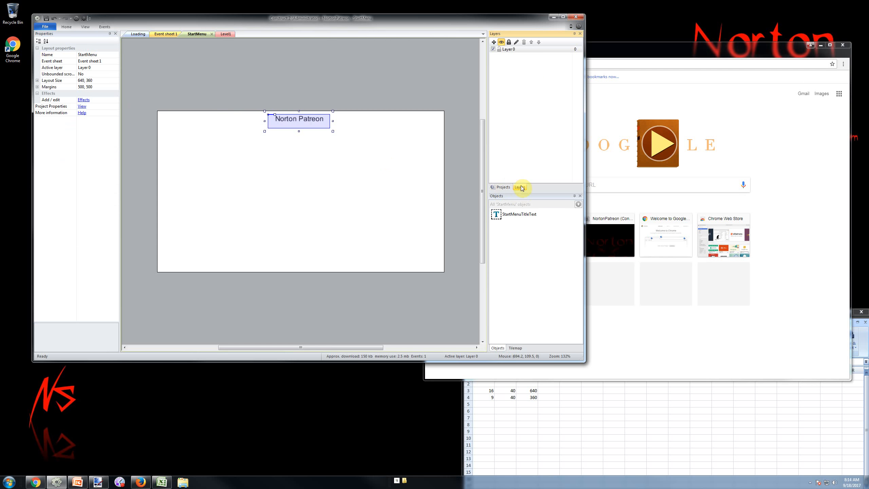
pyautogui.click(367, 69)
pyautogui.click(503, 187)
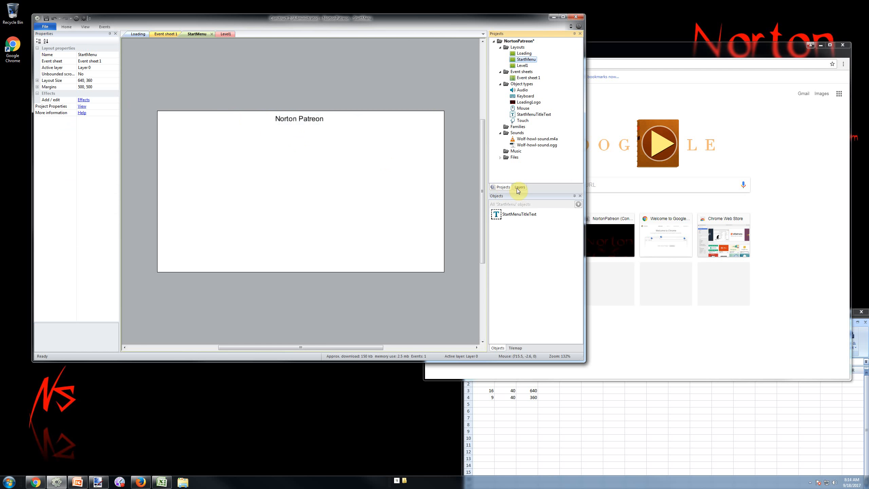
pyautogui.click(520, 187)
pyautogui.click(505, 51)
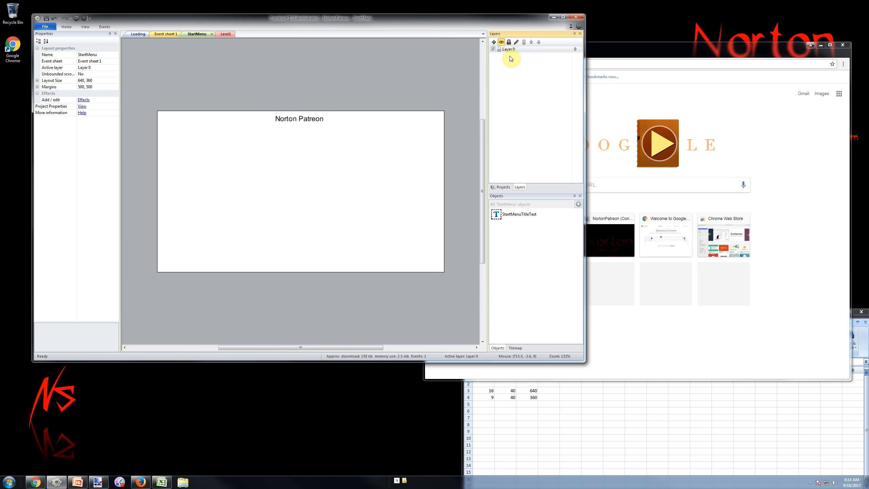
pyautogui.click(493, 42)
pyautogui.click(494, 42)
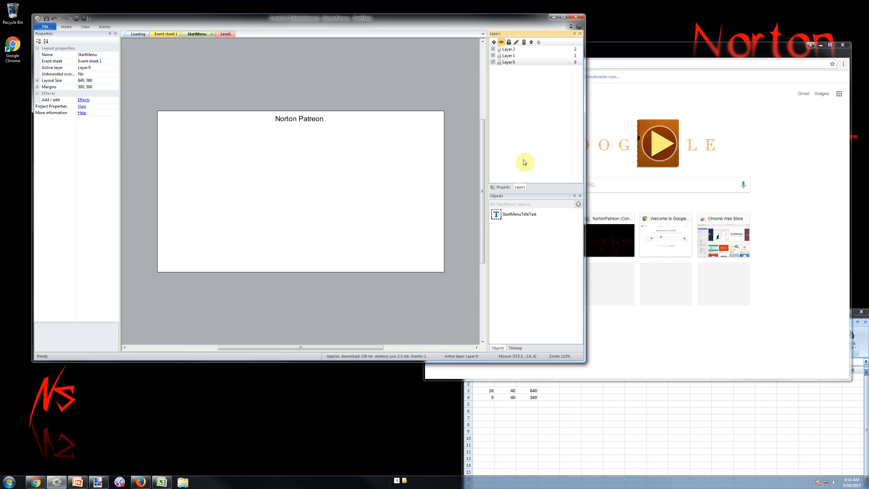
# Rename the StartMenu layout's Layer 0 as Background
pyautogui.click(511, 62)
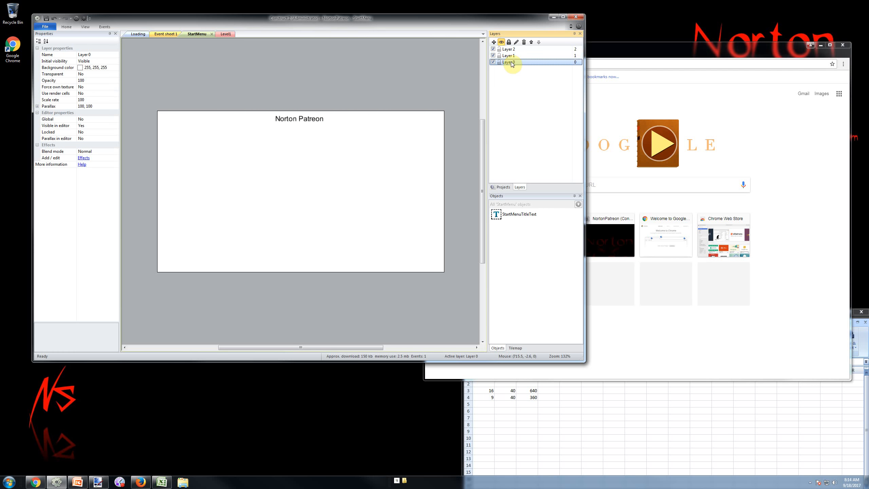
pyautogui.click(394, 95)
pyautogui.click(509, 64)
pyautogui.click(437, 84)
pyautogui.click(298, 124)
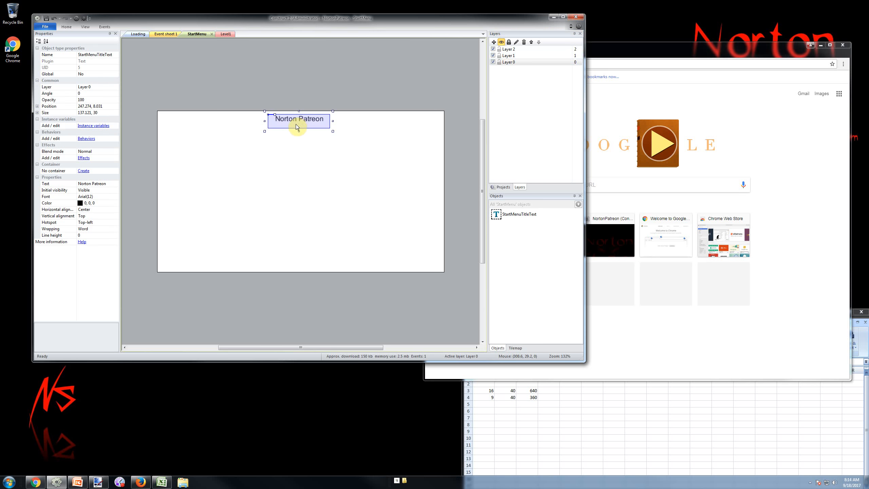
pyautogui.click(224, 135)
pyautogui.click(513, 63)
pyautogui.click(514, 63)
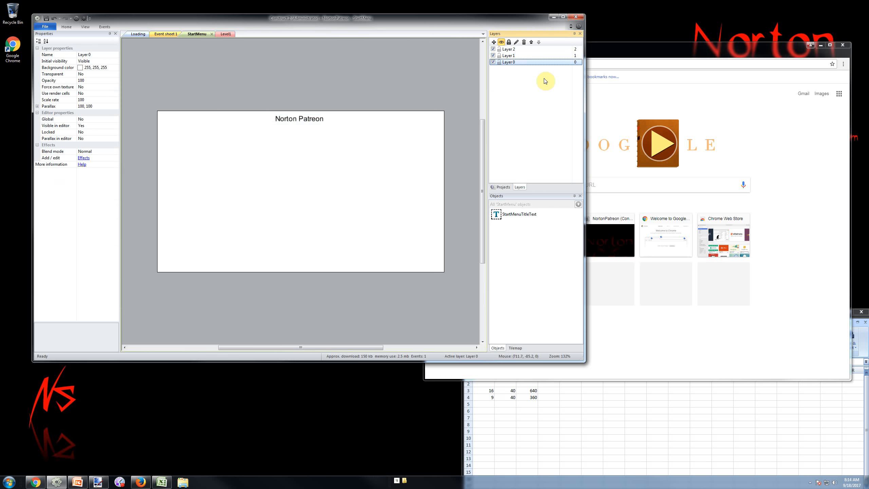
pyautogui.write('Background')
pyautogui.press('Return')
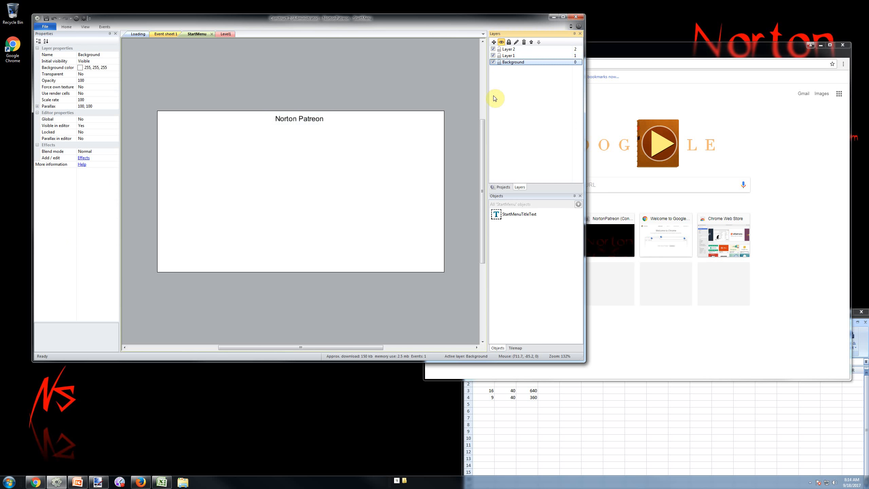
# Open the Level1 layout and examine its layer list for reference
pyautogui.click(502, 187)
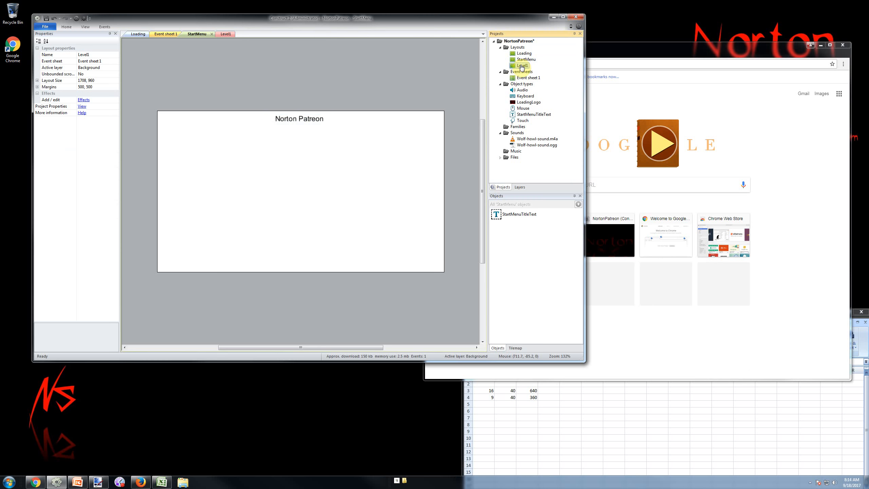
pyautogui.doubleClick(521, 66)
pyautogui.click(518, 188)
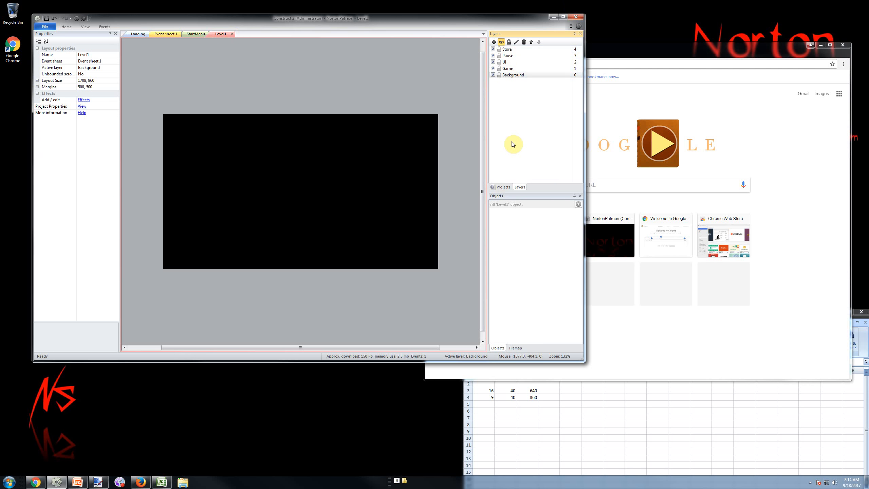
pyautogui.click(503, 187)
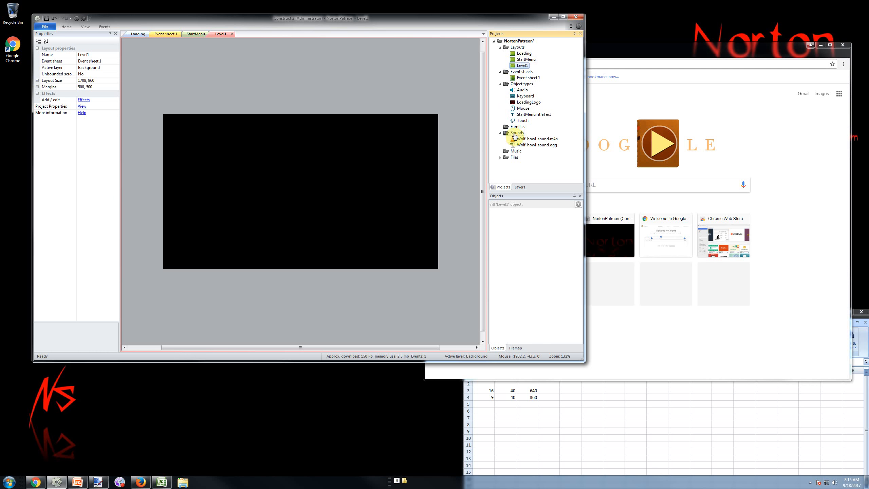
# Return to the StartMenu layout and set its Background layer's background color to black (0, 0, 0)
pyautogui.click(523, 59)
pyautogui.doubleClick(526, 60)
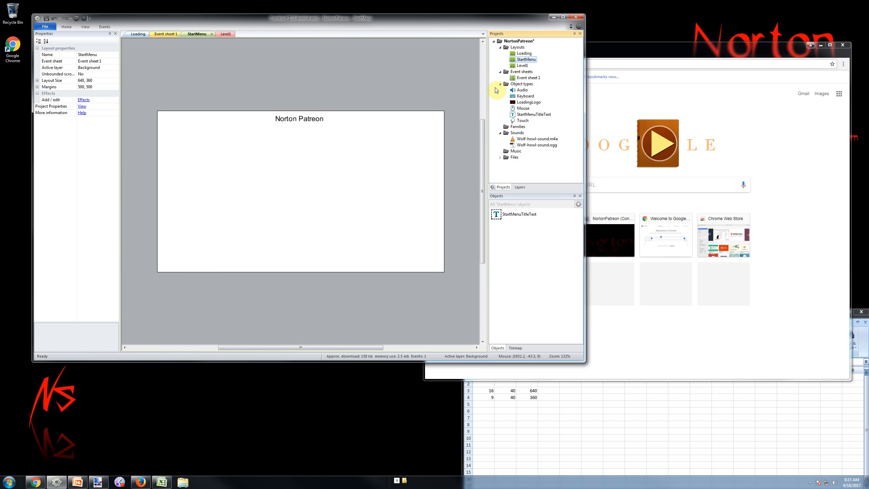
pyautogui.click(519, 187)
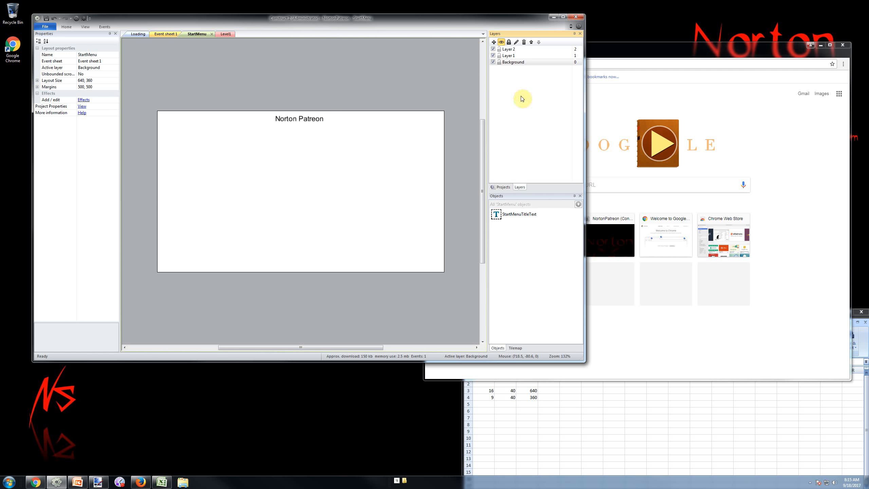
pyautogui.click(510, 63)
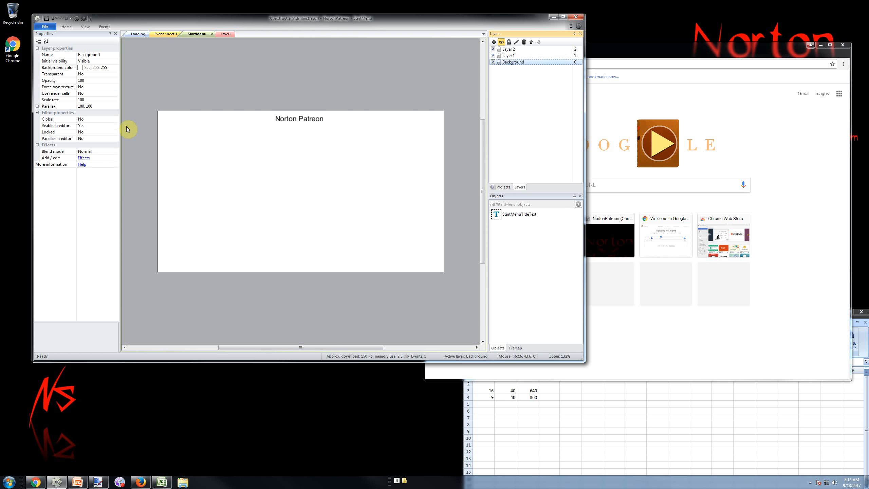
pyautogui.click(115, 68)
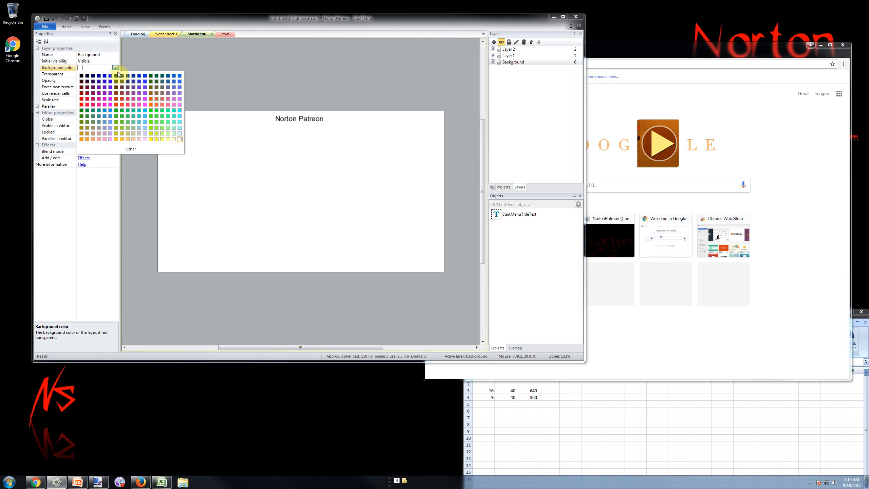
pyautogui.click(81, 76)
# Set the StartMenuTitleText color to red (255, 0, 0)
pyautogui.click(502, 187)
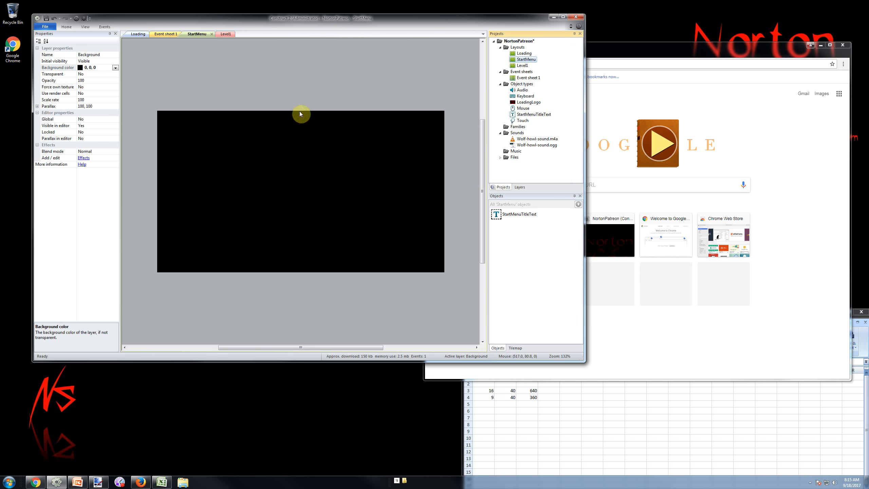
pyautogui.click(306, 130)
pyautogui.click(293, 123)
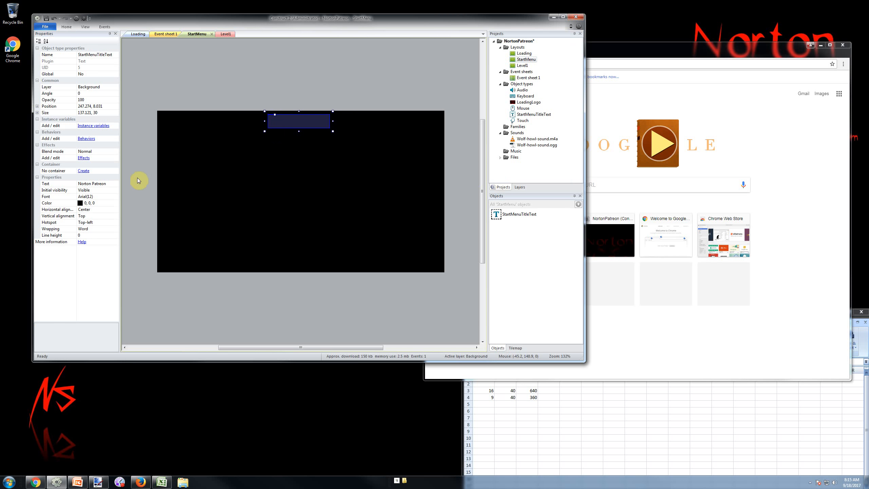
pyautogui.click(116, 203)
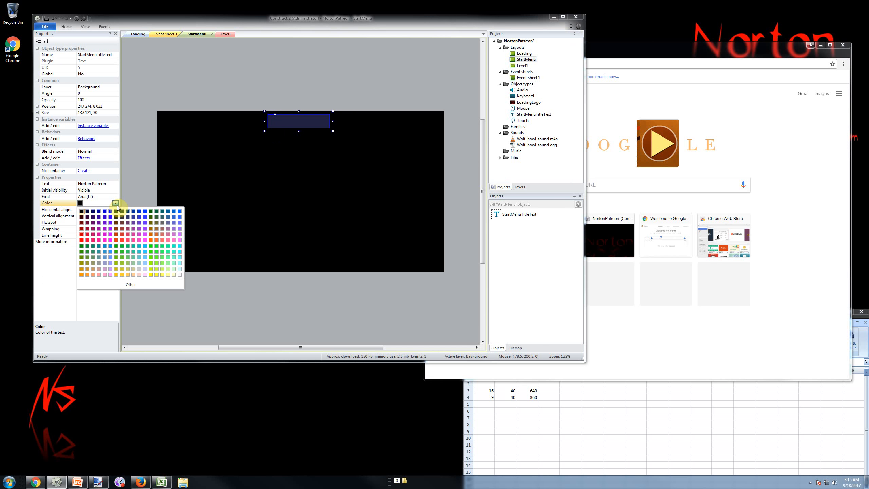
pyautogui.click(82, 241)
pyautogui.click(343, 98)
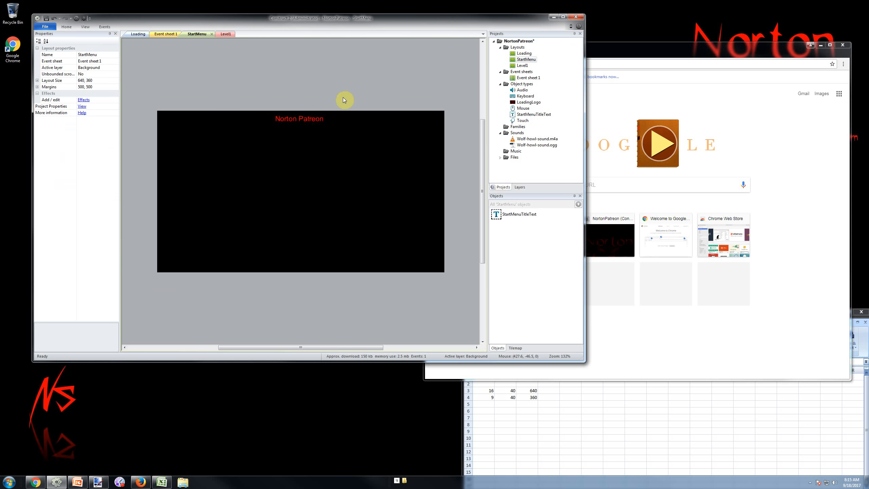
pyautogui.click(307, 119)
pyautogui.click(452, 130)
# Check which layer holds the title text and rename Layer 1 of the StartMenu layout as Menu
pyautogui.click(520, 187)
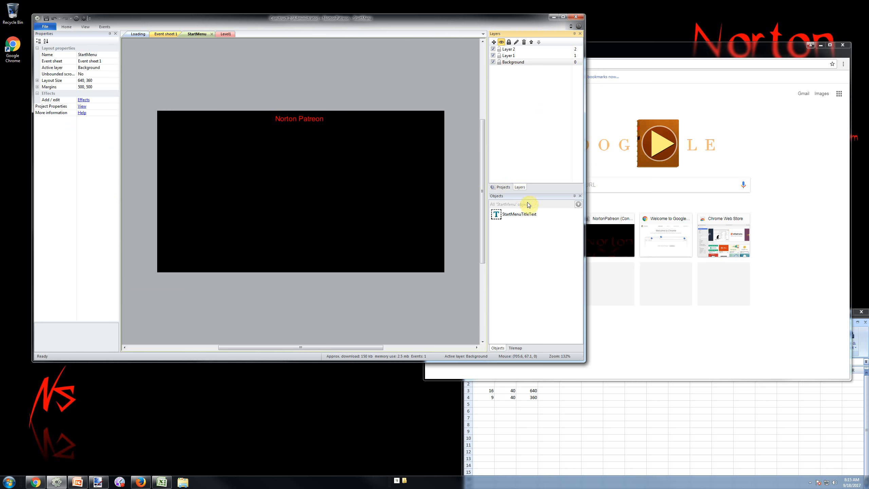
pyautogui.click(513, 63)
pyautogui.click(291, 120)
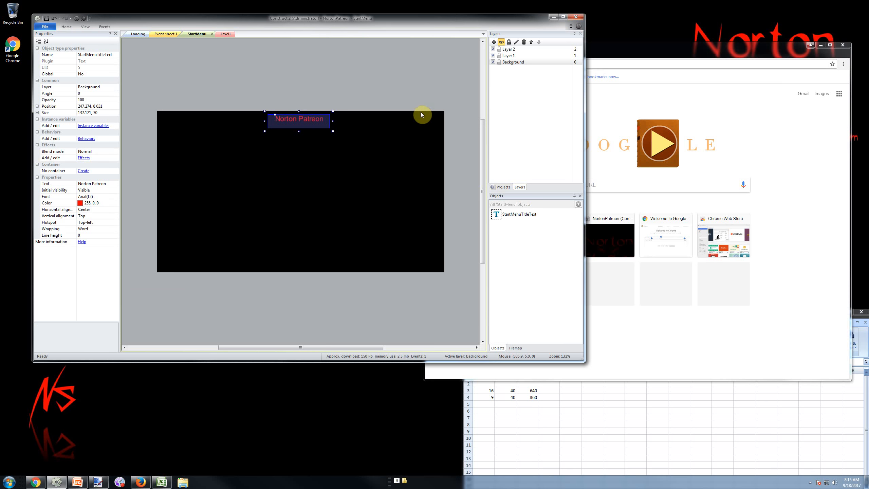
pyautogui.click(432, 75)
pyautogui.click(512, 56)
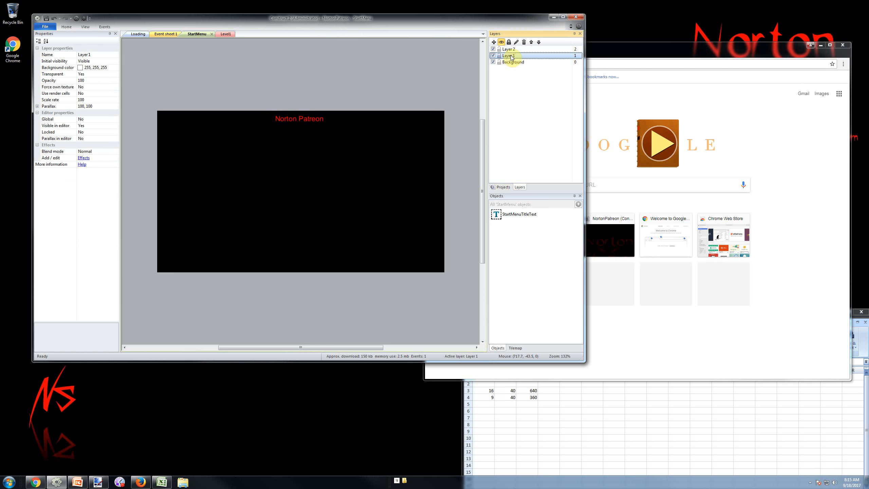
pyautogui.click(511, 56)
pyautogui.write('Menu')
pyautogui.press('Return')
# Rename the StartMenu layout's Layer 2 as Credits
pyautogui.click(509, 49)
pyautogui.click(509, 49)
pyautogui.write('Cred')
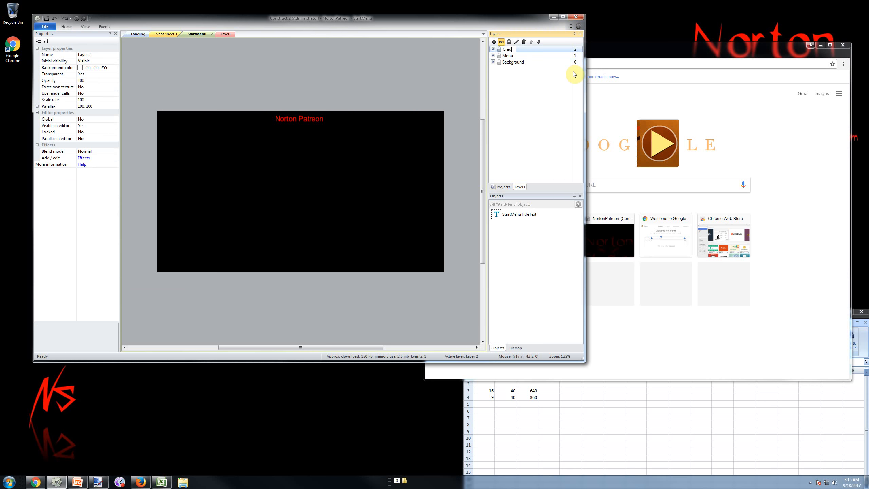
pyautogui.write('its')
pyautogui.press('Return')
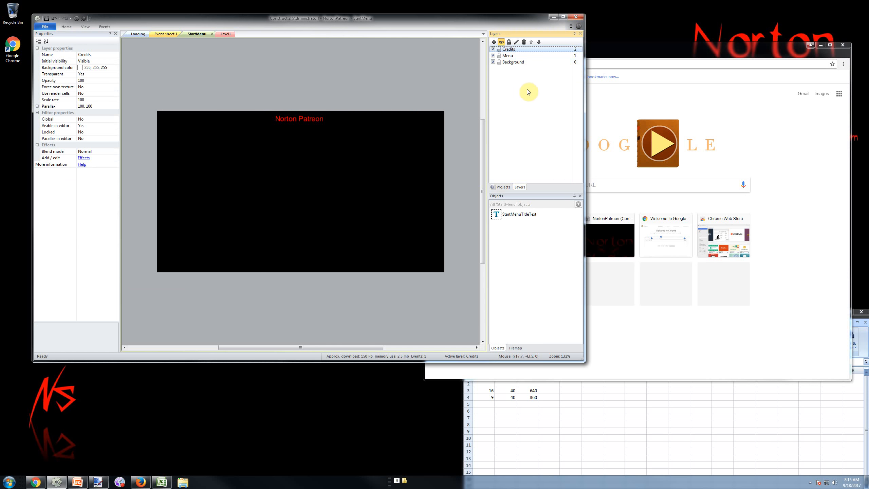
# Review the properties of the Menu and Credits layers and leave Background as the active layer
pyautogui.click(370, 70)
pyautogui.click(514, 64)
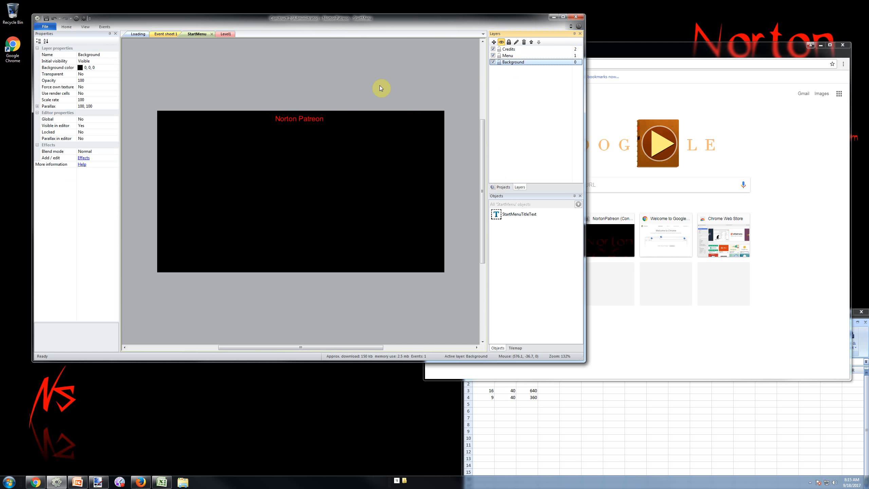
pyautogui.click(359, 73)
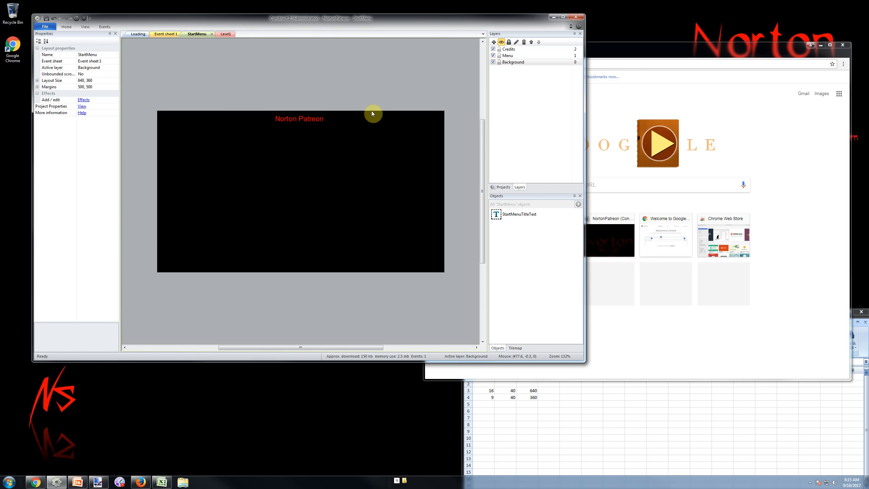
pyautogui.click(507, 56)
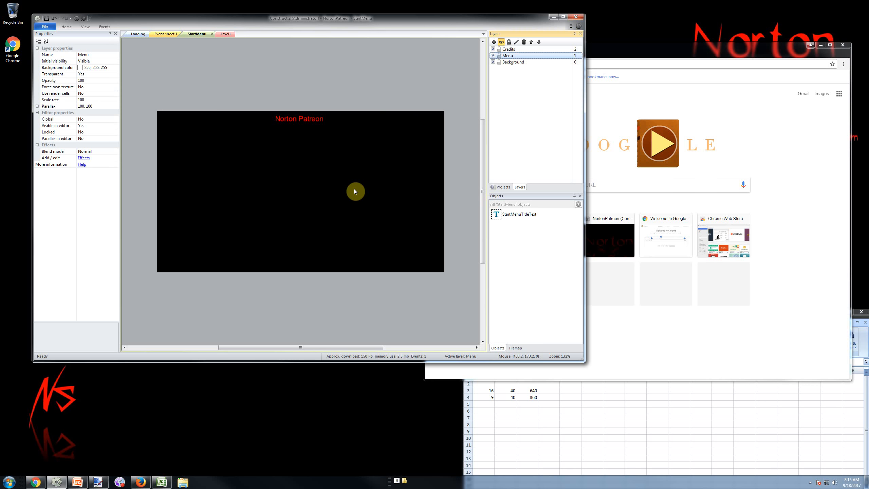
pyautogui.click(507, 49)
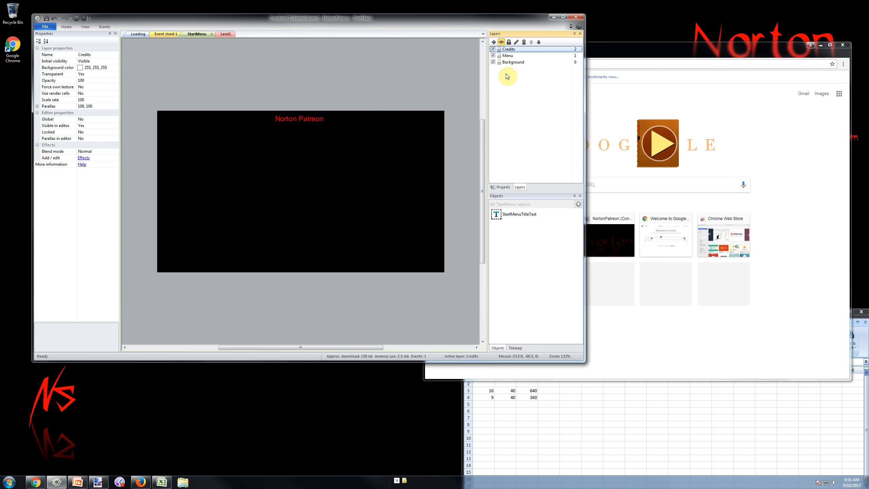
pyautogui.click(512, 63)
pyautogui.click(294, 75)
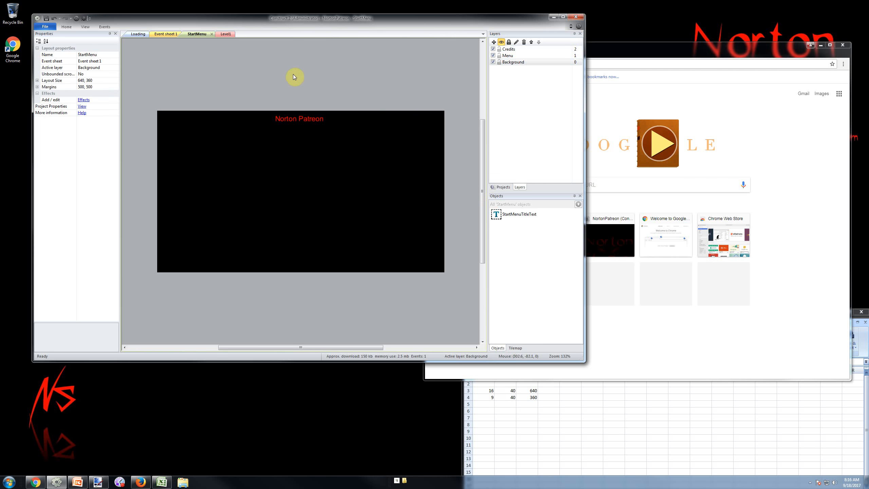
# Insert a new Sprite on the StartMenu layout's Background layer and fill its image with red (249, 30, 5)
pyautogui.click(296, 120)
pyautogui.click(268, 80)
pyautogui.doubleClick(242, 216)
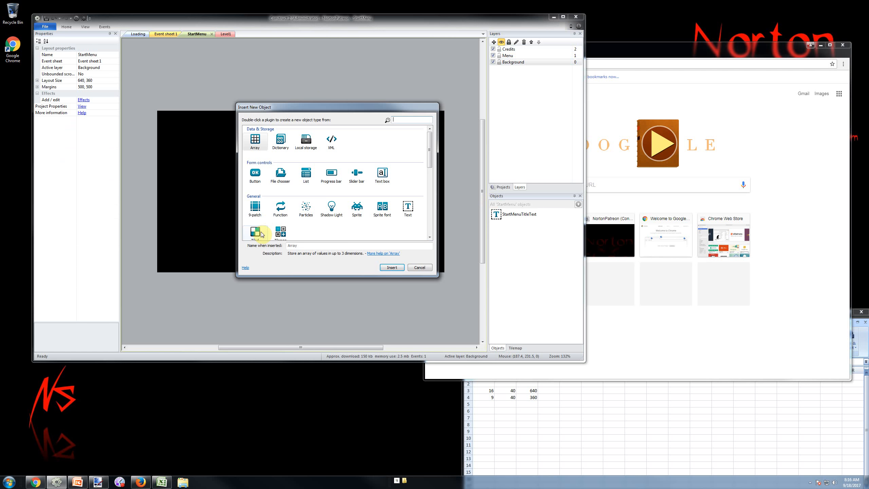
pyautogui.doubleClick(358, 210)
pyautogui.click(224, 201)
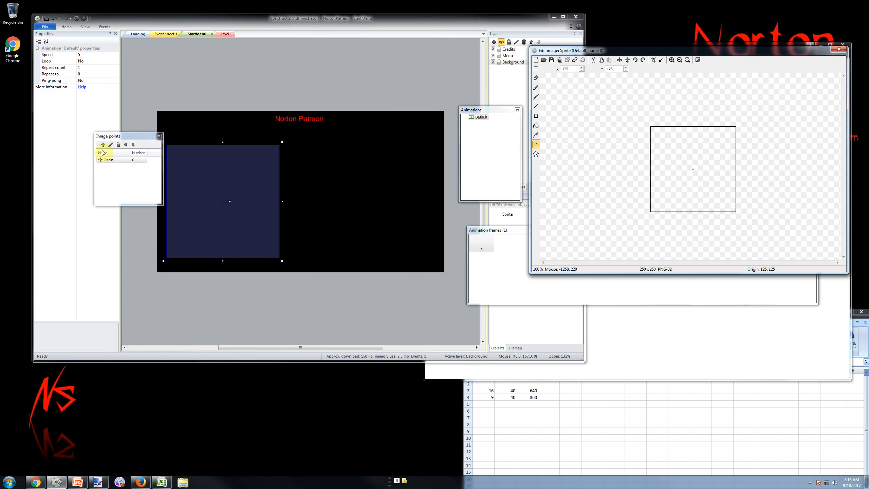
pyautogui.click(536, 126)
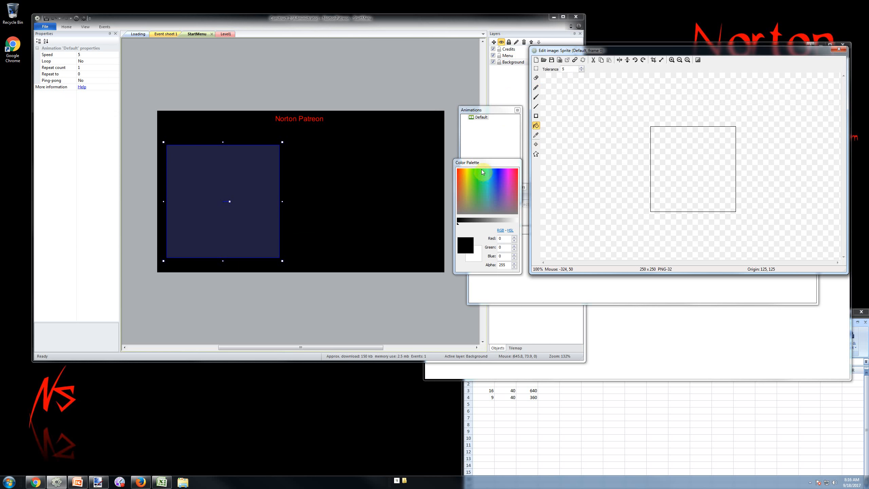
pyautogui.moveTo(476, 175); pyautogui.dragTo(445, 153)
pyautogui.click(713, 185)
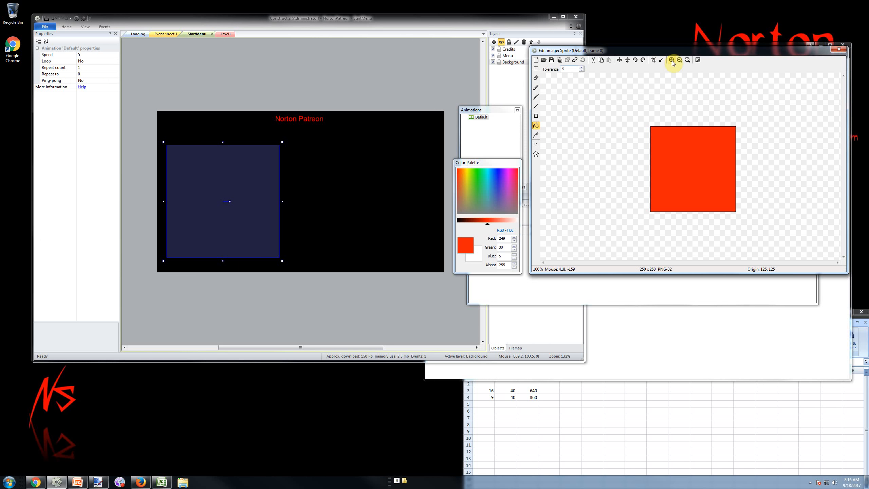
# Resize the red sprite's image to 50 × 50 pixels, check its origin point and reposition the sprite in the layout
pyautogui.click(662, 60)
pyautogui.write('50')
pyautogui.press('Tab')
pyautogui.write('50')
pyautogui.press('Return')
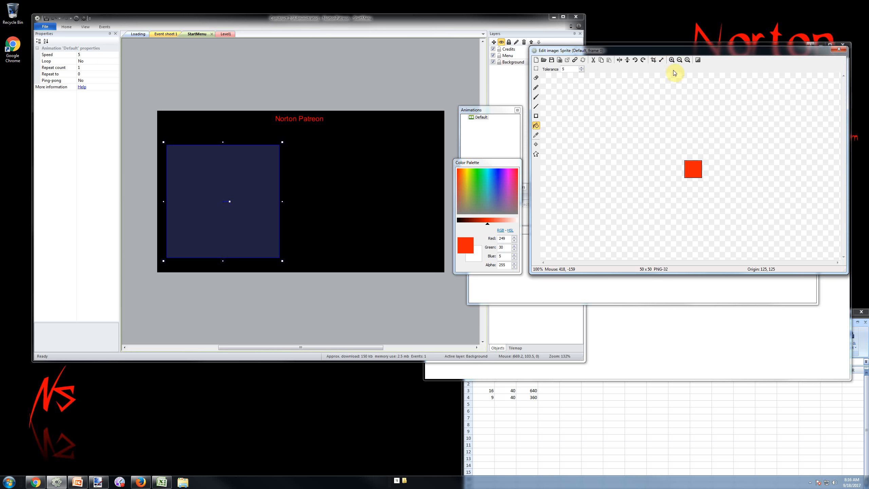
pyautogui.click(535, 144)
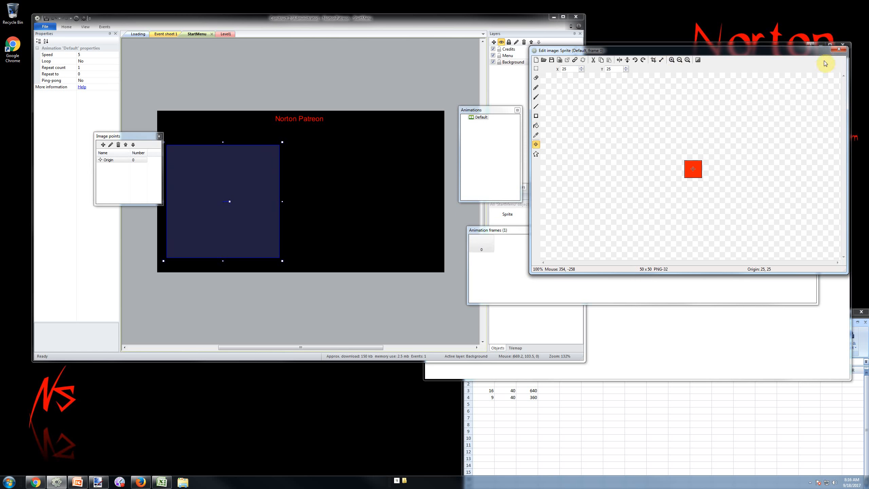
pyautogui.click(838, 49)
pyautogui.moveTo(258, 204); pyautogui.dragTo(258, 211)
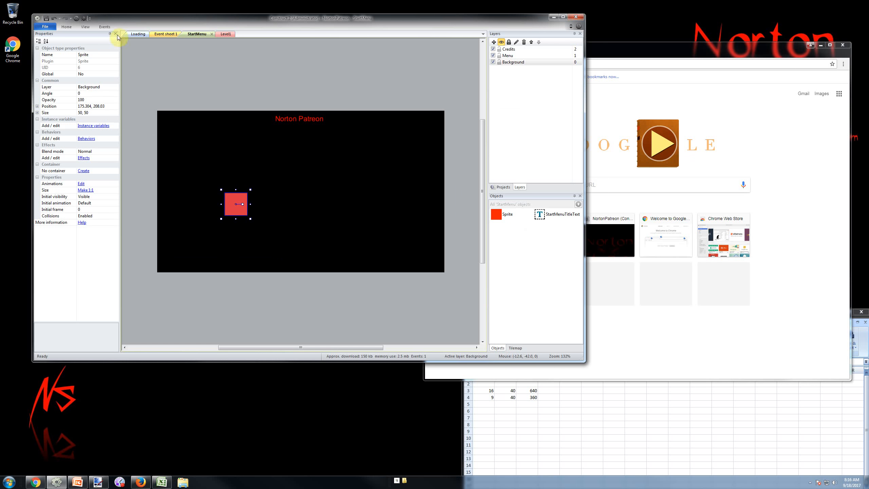
# Rename the red sprite as StartMenuPlay
pyautogui.click(113, 56)
pyautogui.write('StartMenu')
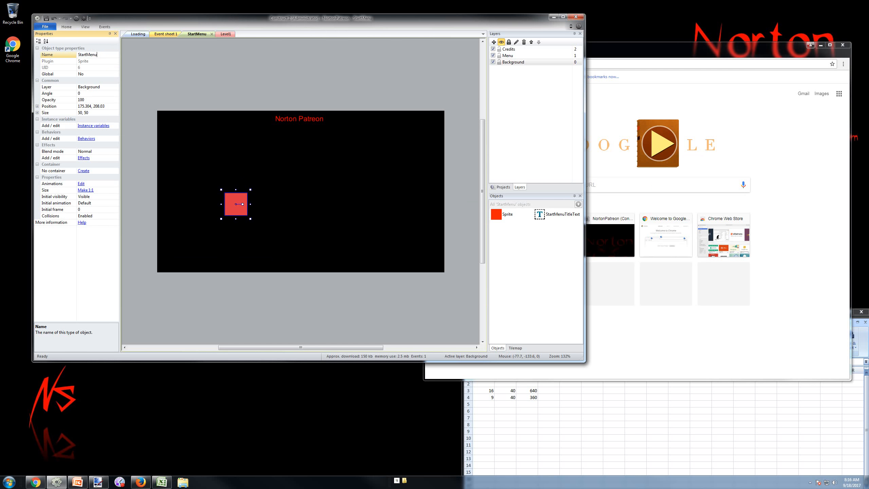
pyautogui.write('Play')
pyautogui.press('Return')
pyautogui.click(213, 74)
pyautogui.click(243, 205)
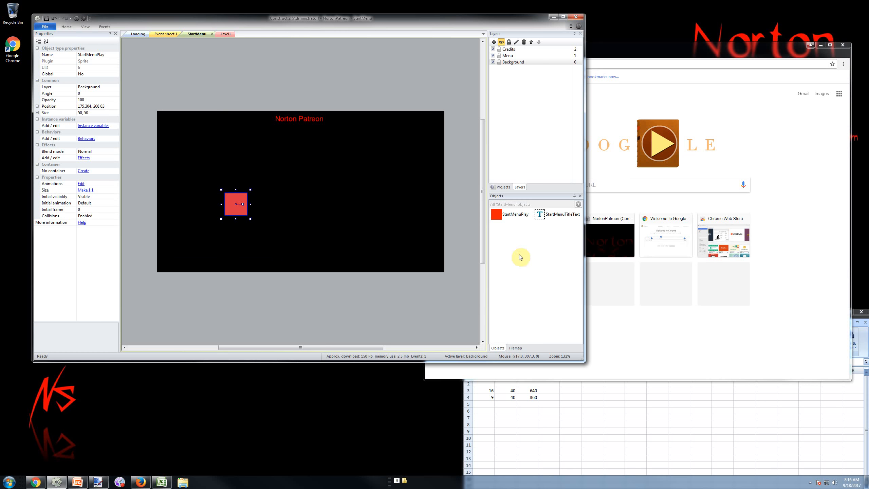
# Add a subfolder named StartMenu under the project's Object types
pyautogui.click(503, 187)
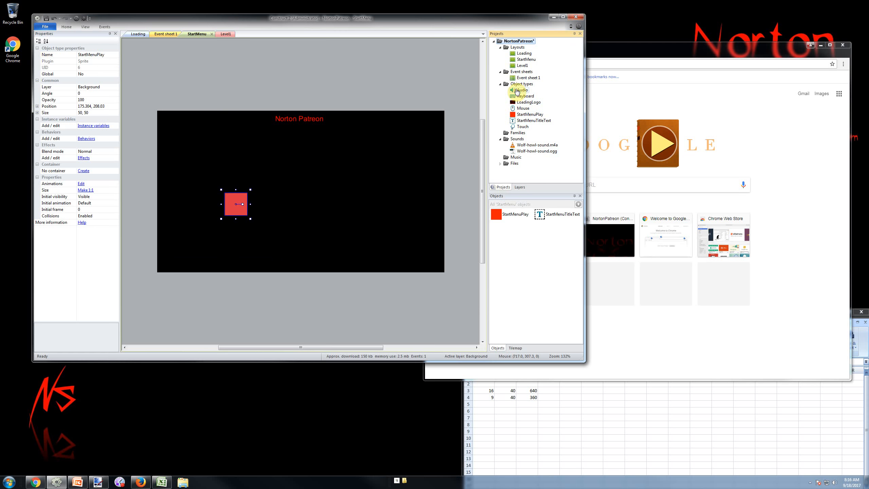
pyautogui.rightClick(522, 84)
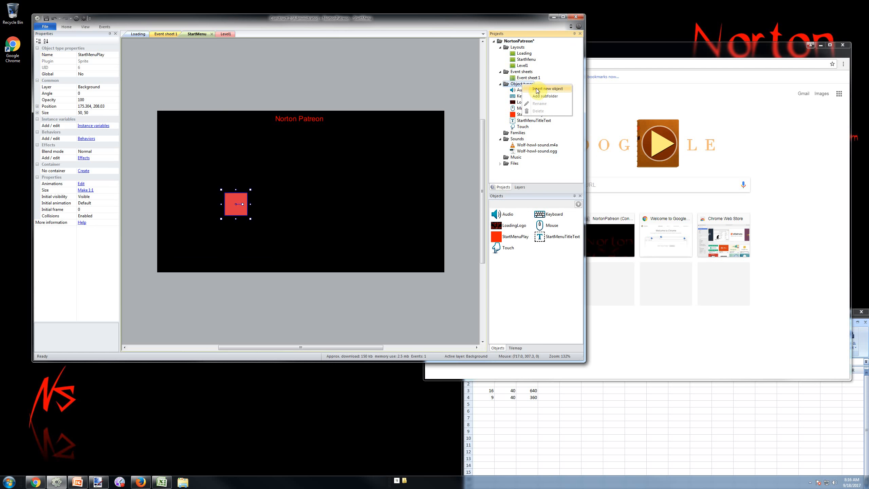
pyautogui.click(545, 95)
pyautogui.write('StartMenu')
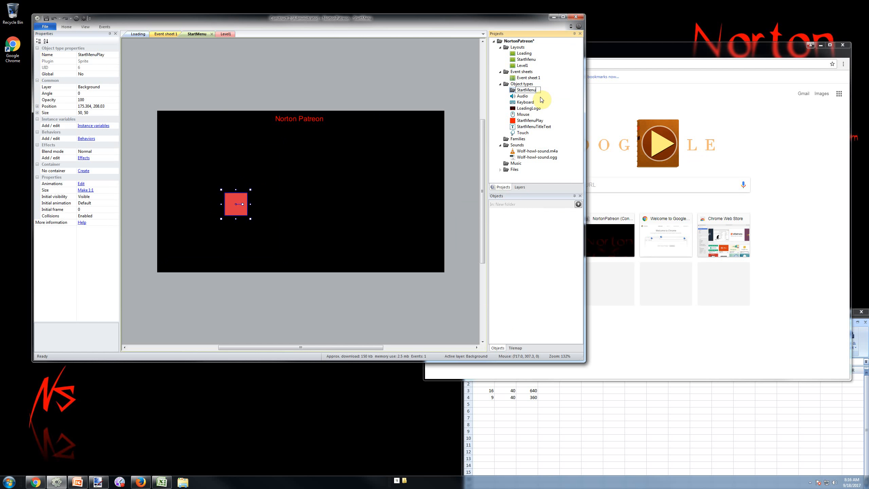
pyautogui.press('Return')
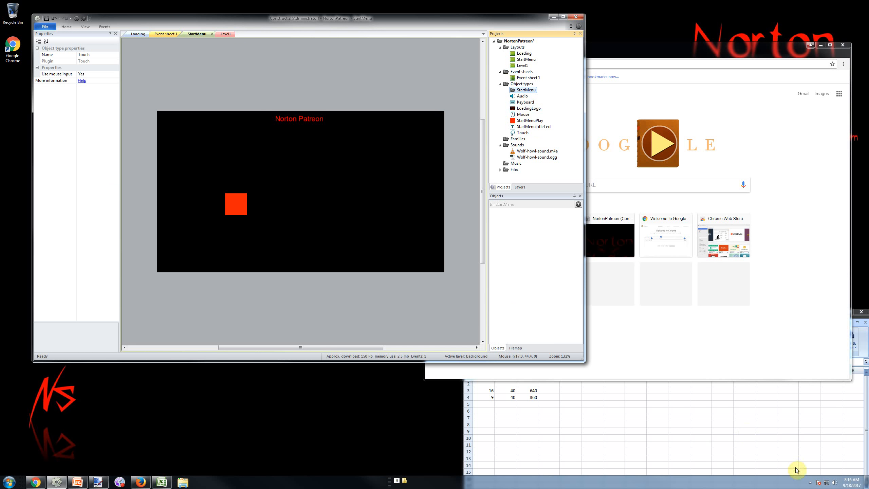
pyautogui.click(810, 482)
pyautogui.click(520, 243)
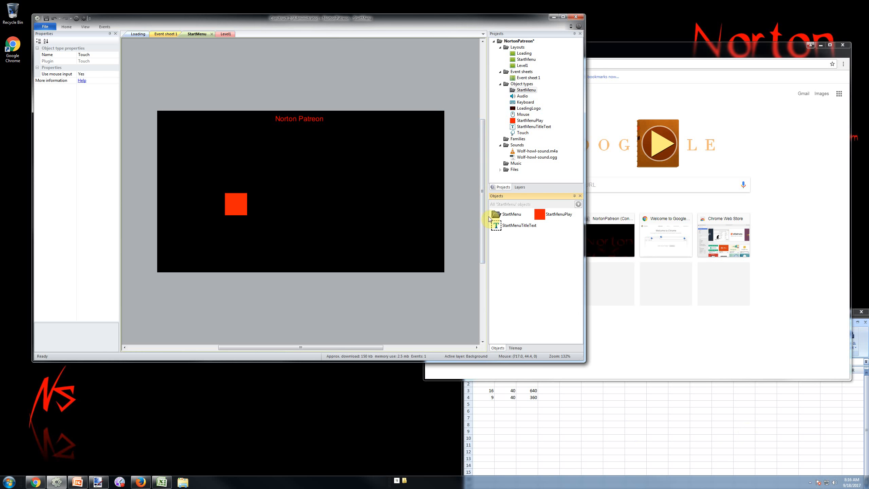
pyautogui.click(472, 185)
pyautogui.click(519, 187)
pyautogui.click(507, 189)
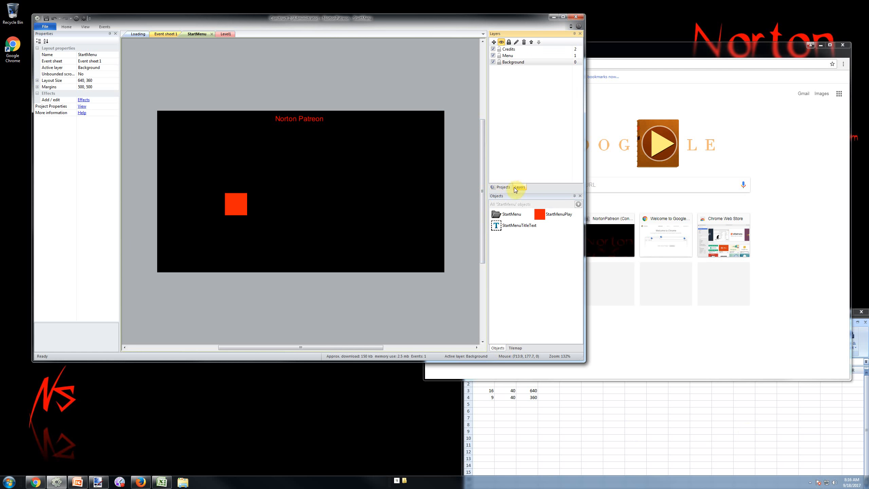
pyautogui.click(524, 92)
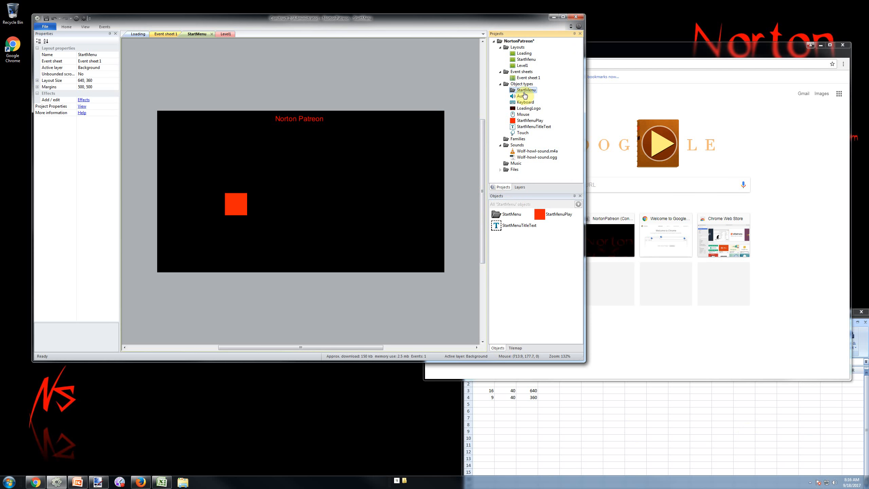
# Clone the StartMenuPlay sprite as StartMenuMenu and place an instance to the right of the first red square
pyautogui.click(527, 121)
pyautogui.rightClick(527, 121)
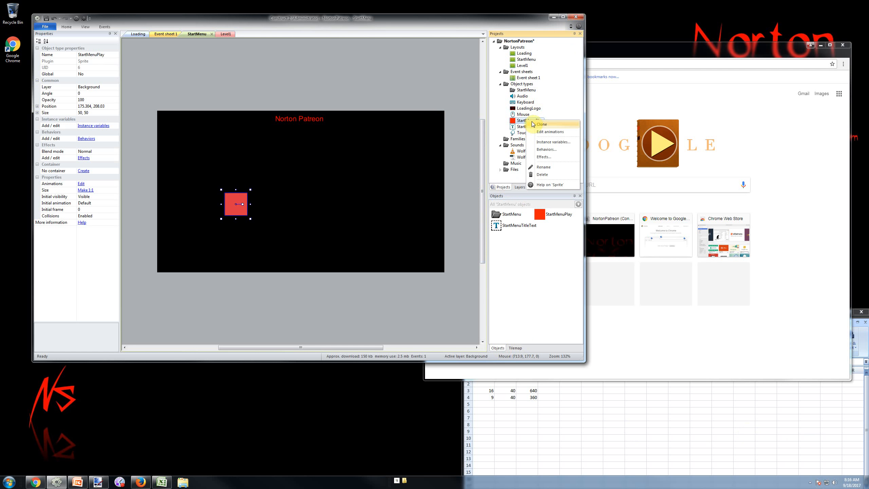
pyautogui.click(537, 125)
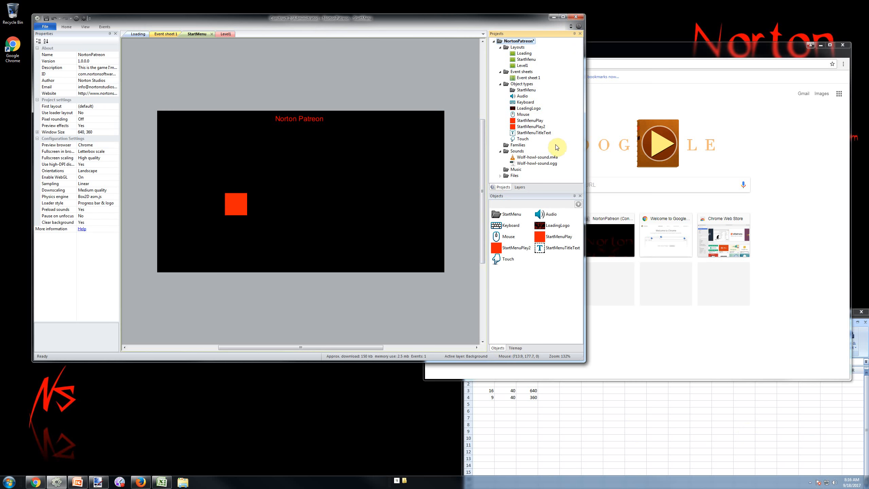
pyautogui.click(541, 126)
pyautogui.click(540, 126)
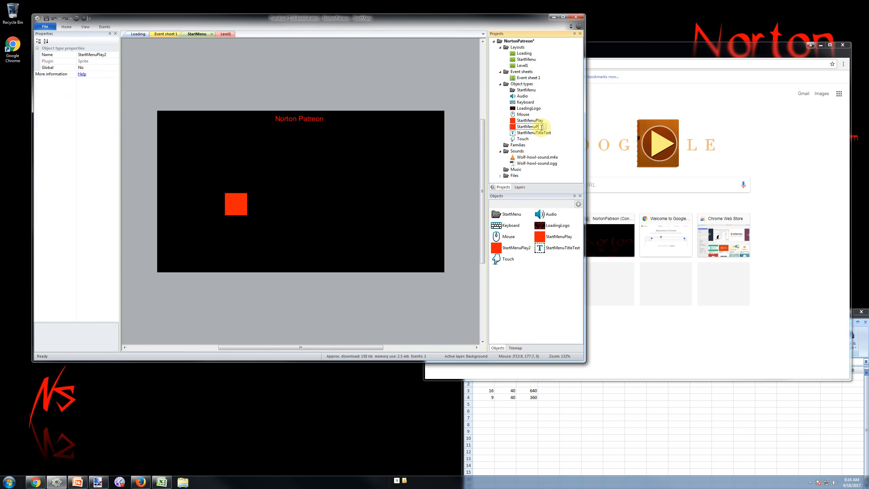
pyautogui.write('Menu')
pyautogui.press('Return')
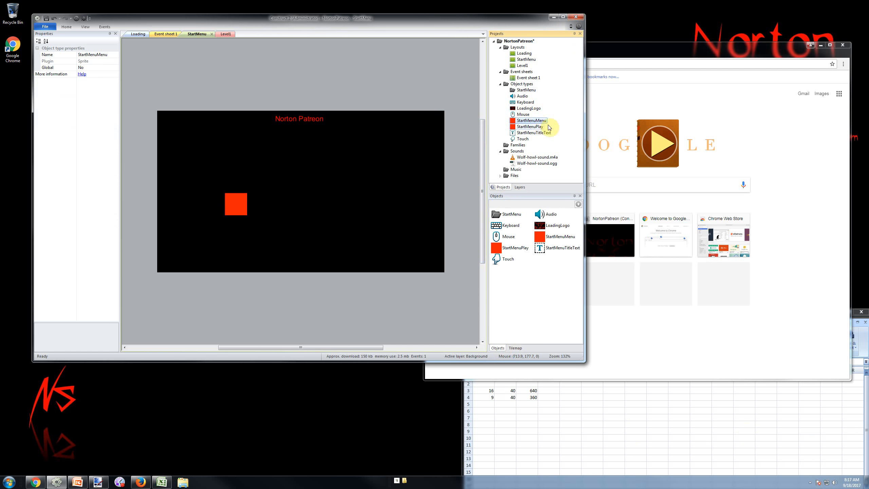
pyautogui.moveTo(540, 125); pyautogui.dragTo(287, 198)
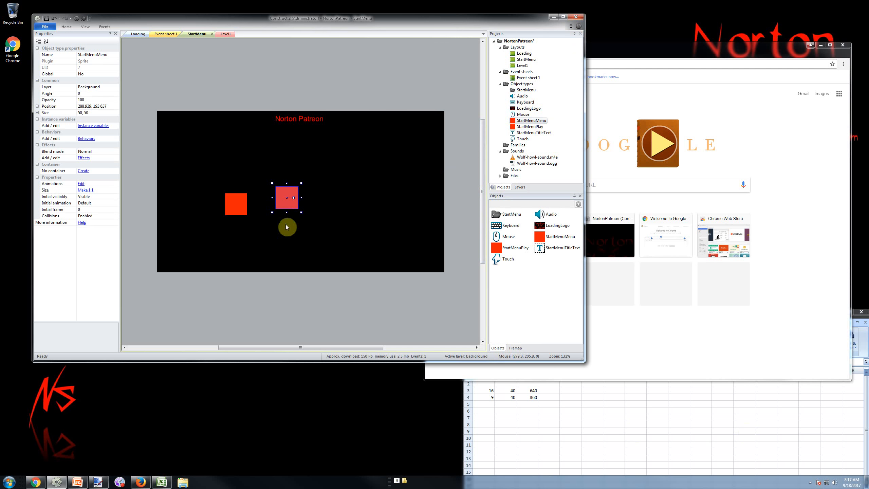
# Clone the red square sprite once more as StartMenuCredits and place an instance to the right of the other two squares
pyautogui.click(531, 126)
pyautogui.rightClick(532, 128)
pyautogui.click(543, 131)
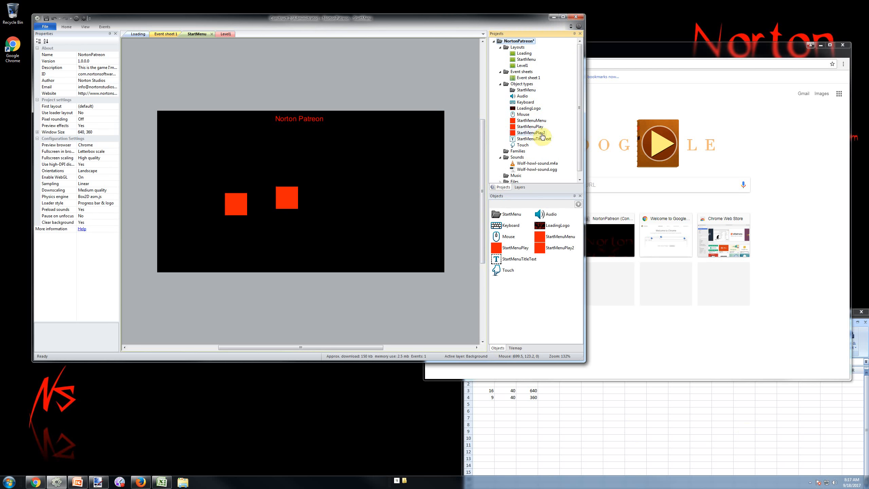
pyautogui.press('End')
pyautogui.press('BackSpace')
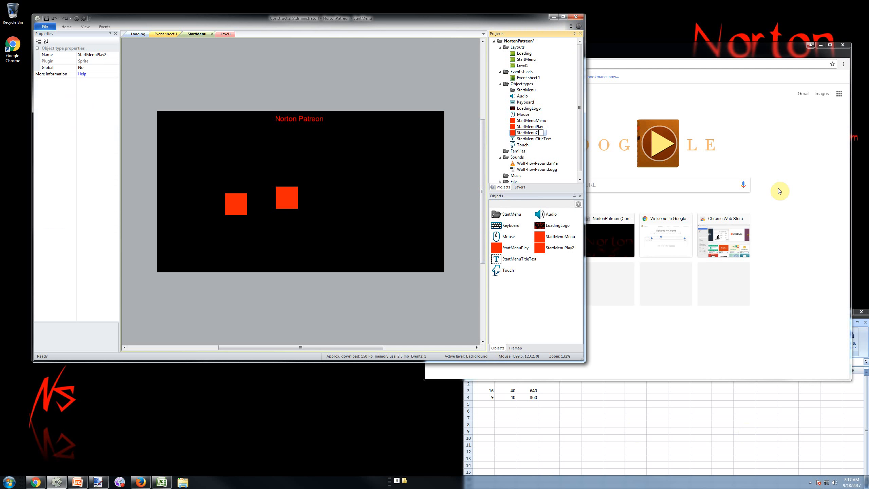
pyautogui.write('Credits')
pyautogui.press('Return')
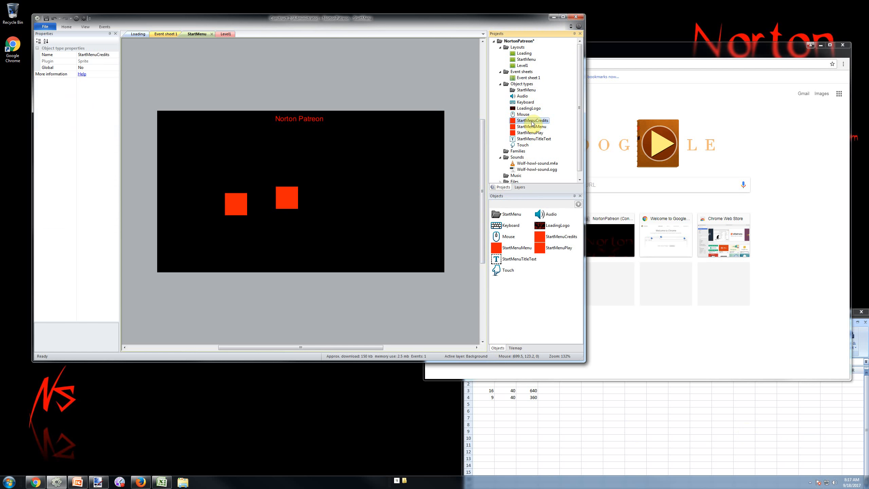
pyautogui.moveTo(532, 121); pyautogui.dragTo(350, 172)
pyautogui.click(351, 183)
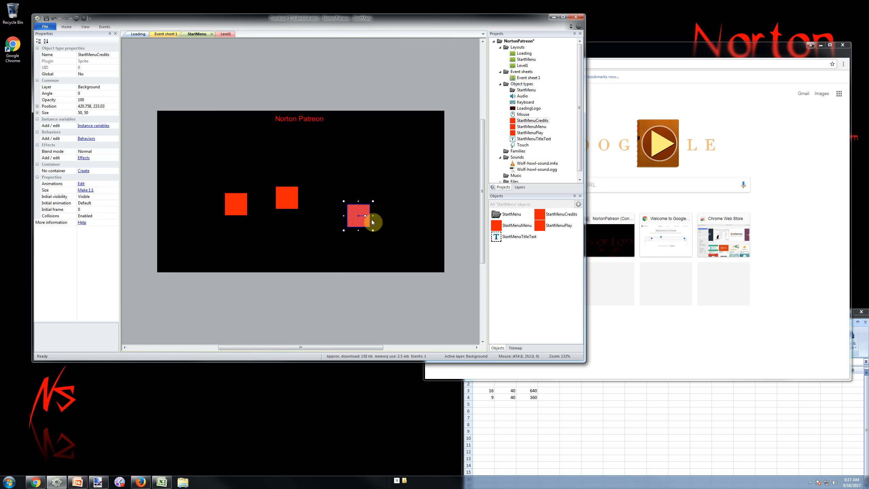
# Arrange the three red squares in a row across the layout's lower part, ordered Play, Menu, Credits from left to right
pyautogui.moveTo(298, 206); pyautogui.dragTo(322, 222)
pyautogui.moveTo(244, 209); pyautogui.dragTo(222, 236)
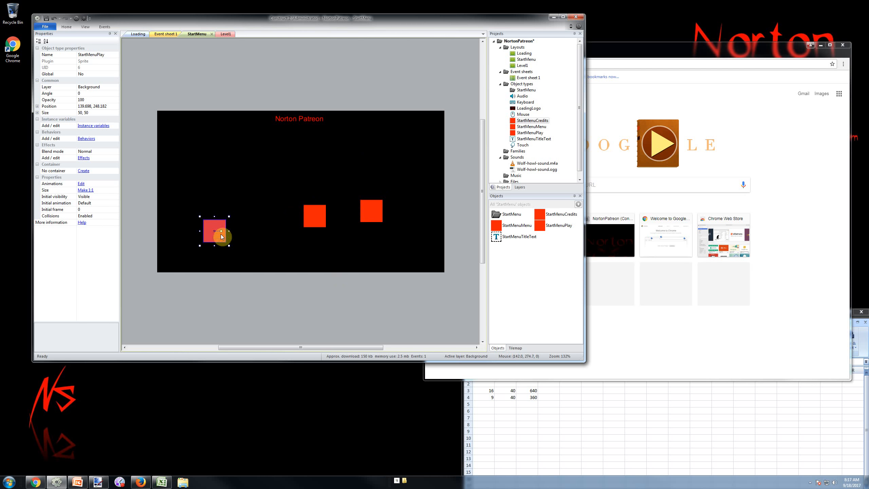
pyautogui.moveTo(313, 216); pyautogui.dragTo(275, 234)
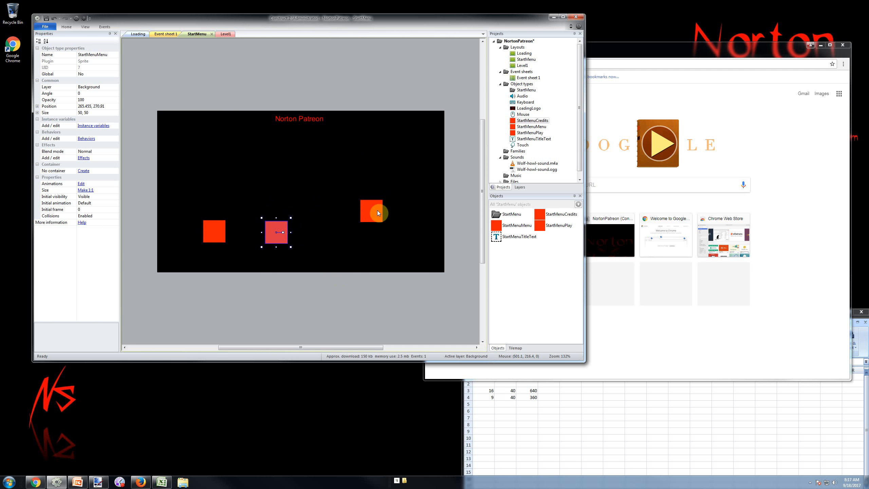
pyautogui.moveTo(377, 211); pyautogui.dragTo(360, 232)
pyautogui.moveTo(277, 235); pyautogui.dragTo(295, 233)
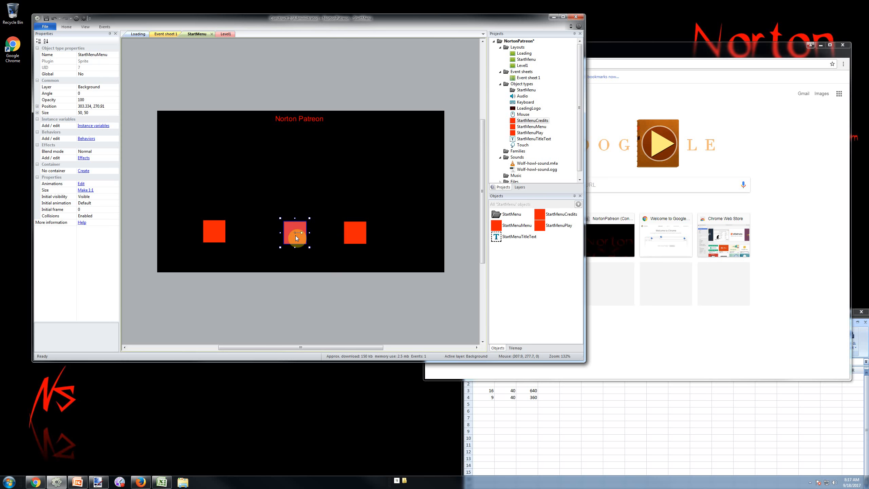
# Insert another Sprite above the row of red squares and fill its image with blue (49, 2, 252)
pyautogui.doubleClick(348, 318)
pyautogui.doubleClick(361, 203)
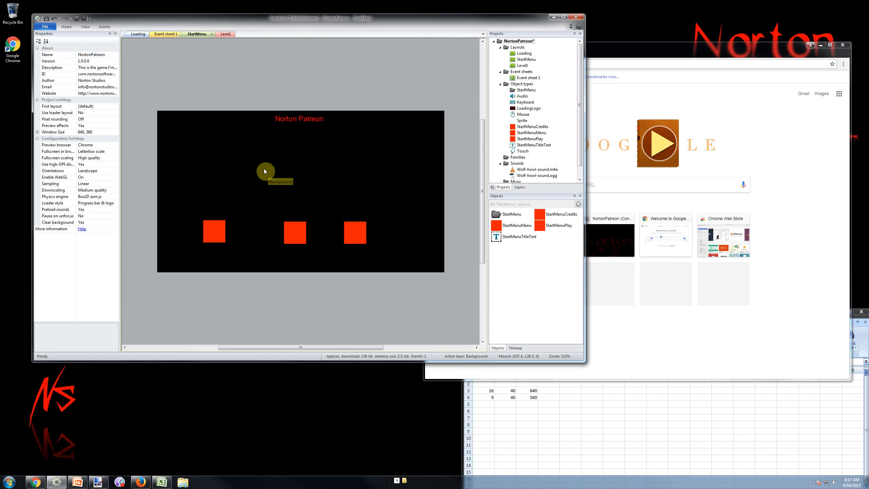
pyautogui.click(264, 168)
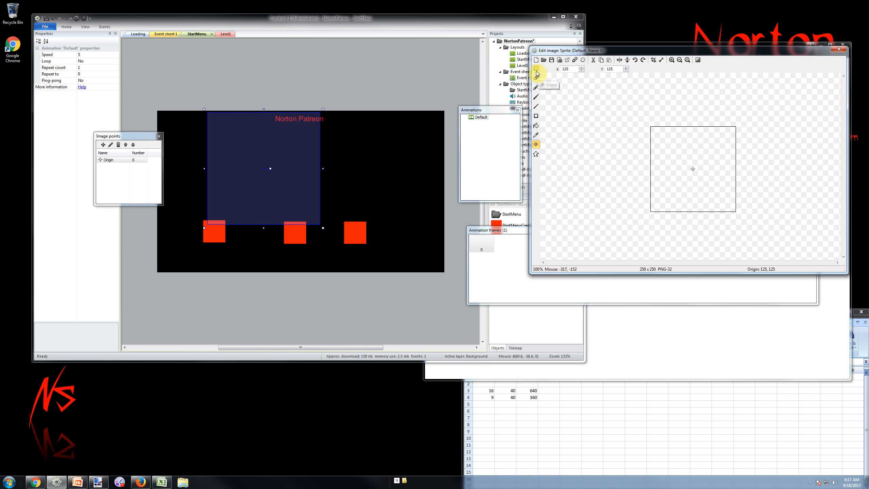
pyautogui.click(535, 125)
pyautogui.click(497, 173)
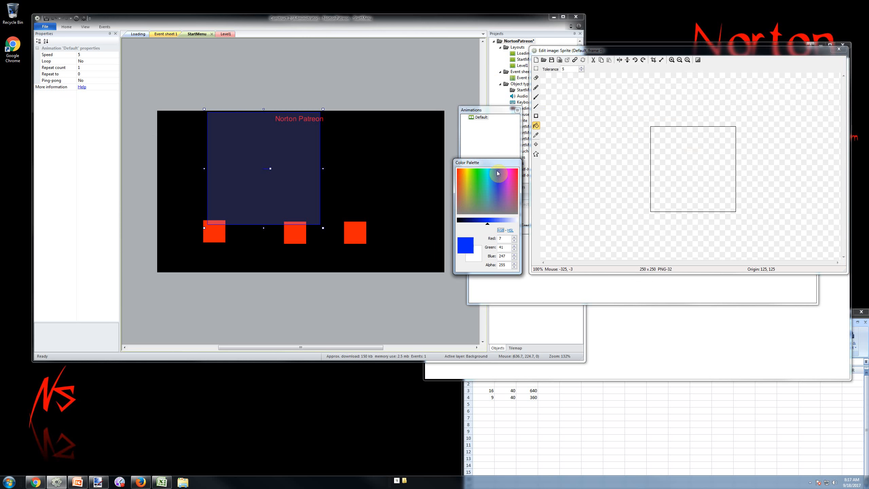
pyautogui.moveTo(497, 173); pyautogui.dragTo(501, 173)
pyautogui.click(665, 167)
# Resize the blue sprite's image to 150 × 150 pixels and close the image editor
pyautogui.click(662, 61)
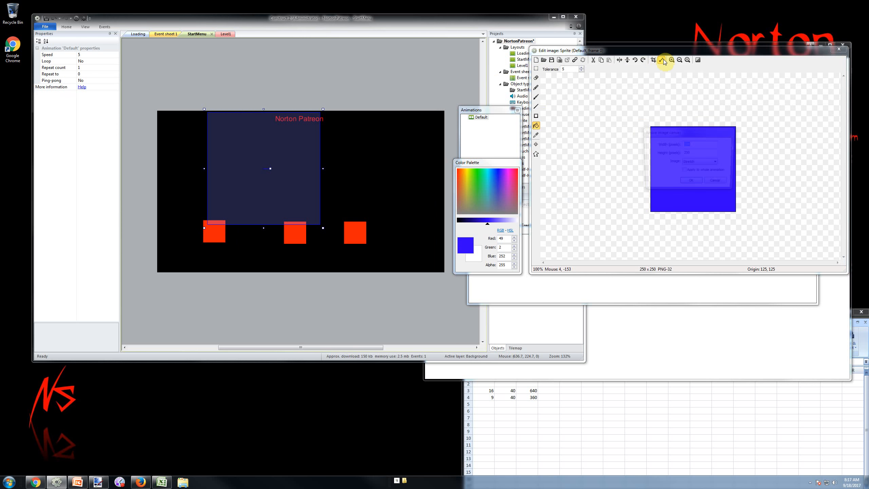
pyautogui.write('10')
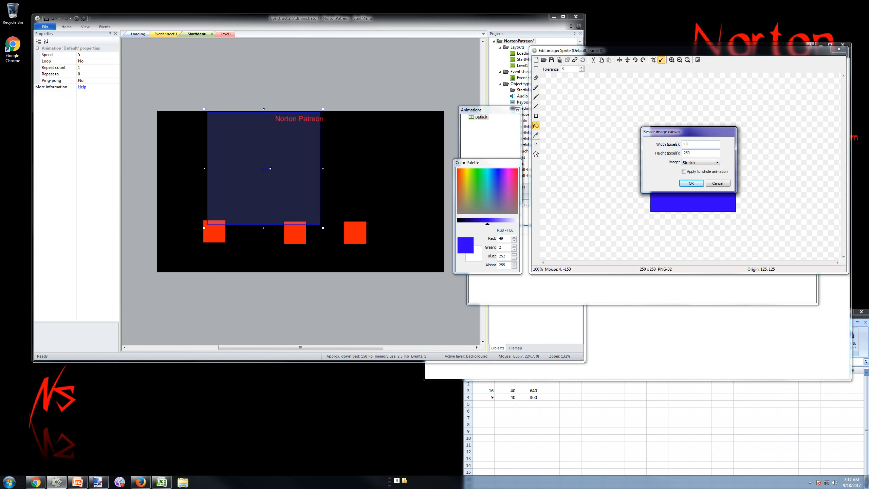
pyautogui.write('50')
pyautogui.press('Tab')
pyautogui.write('150')
pyautogui.press('Return')
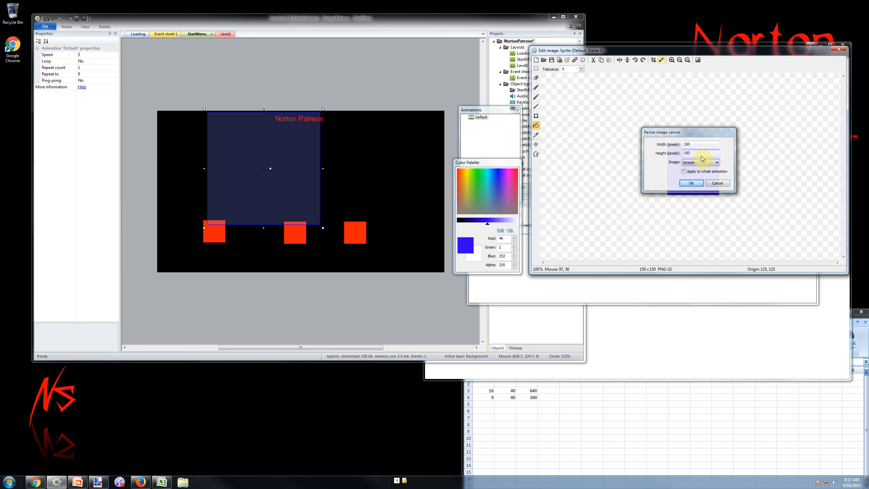
pyautogui.click(838, 49)
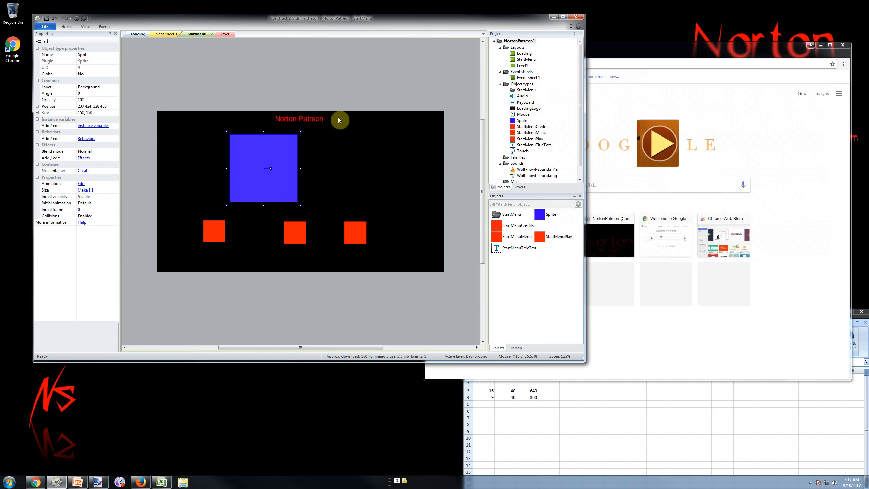
# Center the blue sprite below the title and spread the three red squares in a row across the layout's lower part
pyautogui.click(306, 142)
pyautogui.moveTo(275, 151); pyautogui.dragTo(307, 156)
pyautogui.moveTo(357, 233); pyautogui.dragTo(403, 241)
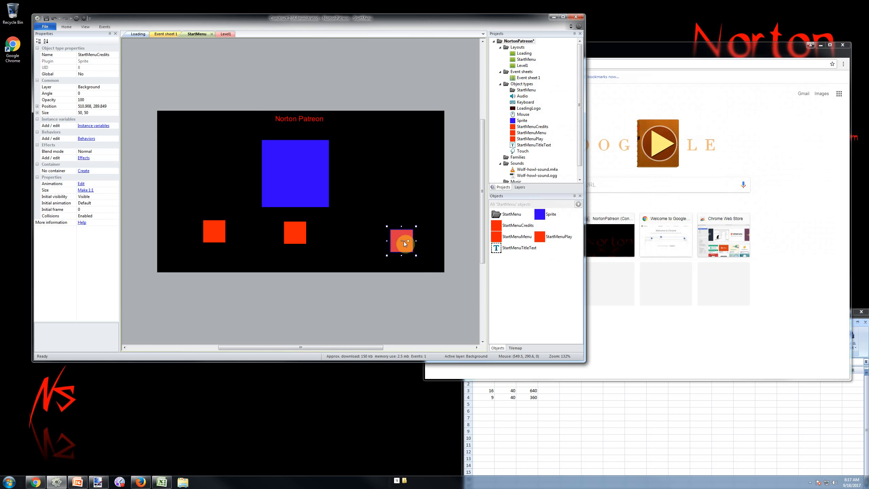
pyautogui.moveTo(439, 293)
pyautogui.mouseDown()
pyautogui.moveTo(196, 219)
pyautogui.moveTo(202, 229)
pyautogui.moveTo(192, 239)
pyautogui.mouseUp()
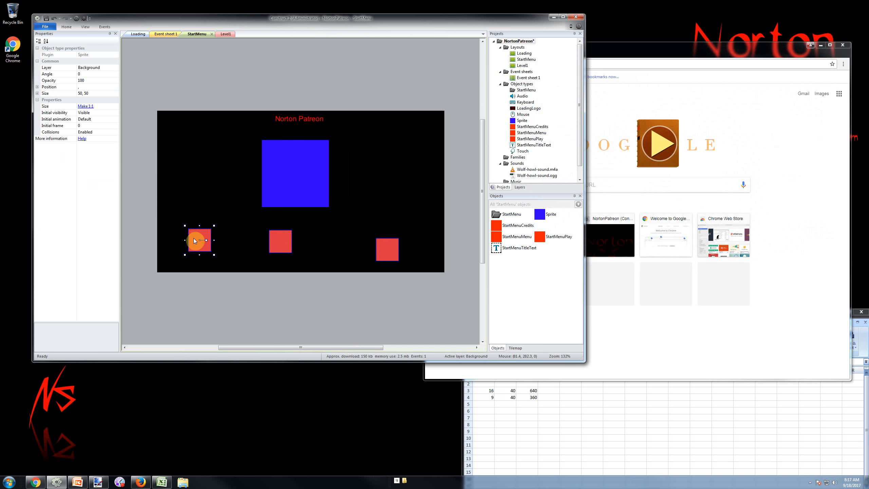
pyautogui.click(276, 252)
pyautogui.click(392, 252)
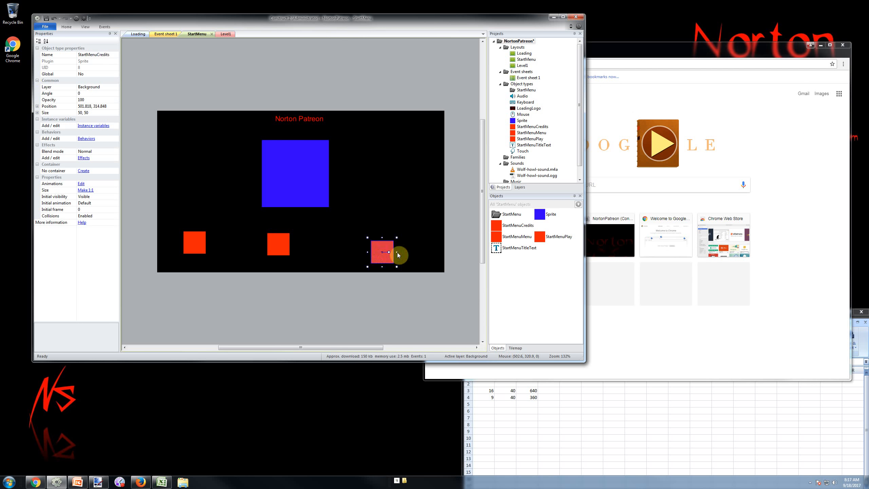
pyautogui.moveTo(277, 245); pyautogui.dragTo(290, 246)
pyautogui.click(311, 314)
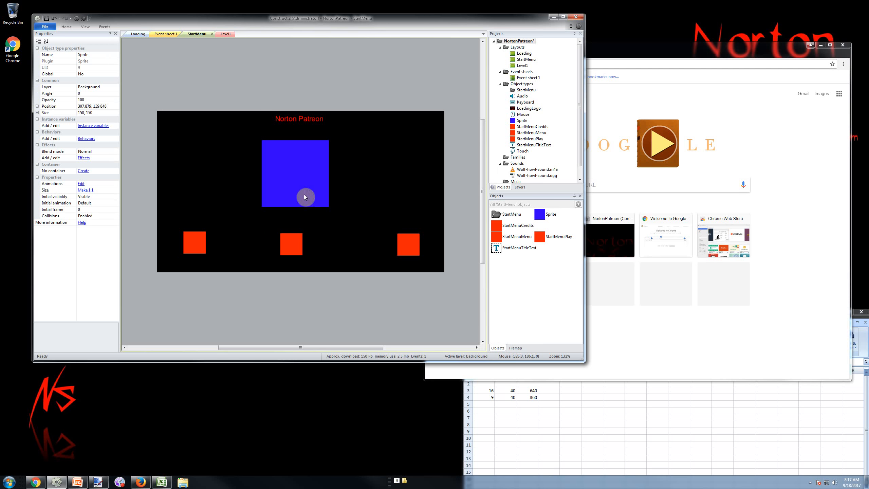
# Enlarge the blue sprite to about 345 × 177 pixels and center it beneath the Norton Patreon title text
pyautogui.moveTo(304, 195); pyautogui.dragTo(392, 214)
pyautogui.moveTo(368, 199); pyautogui.dragTo(380, 171)
pyautogui.click(308, 119)
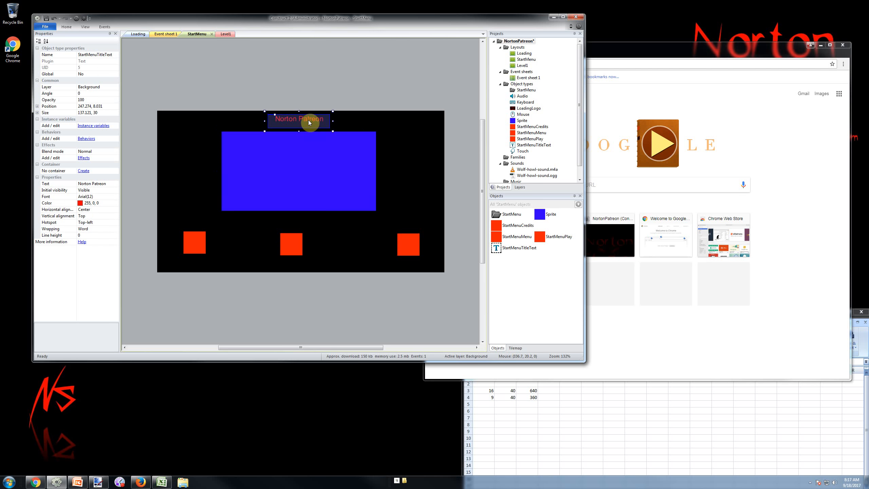
pyautogui.click(318, 192)
pyautogui.click(318, 127)
# Nudge the blue sprite down about 9 pixels to widen the gap below the title text
pyautogui.click(292, 181)
pyautogui.press('Down')
pyautogui.press('Down')
pyautogui.press('Down')
pyautogui.press('Down')
pyautogui.press('Down')
pyautogui.press('Down')
pyautogui.press('Down')
pyautogui.press('Down')
pyautogui.press('Down')
pyautogui.press('Down')
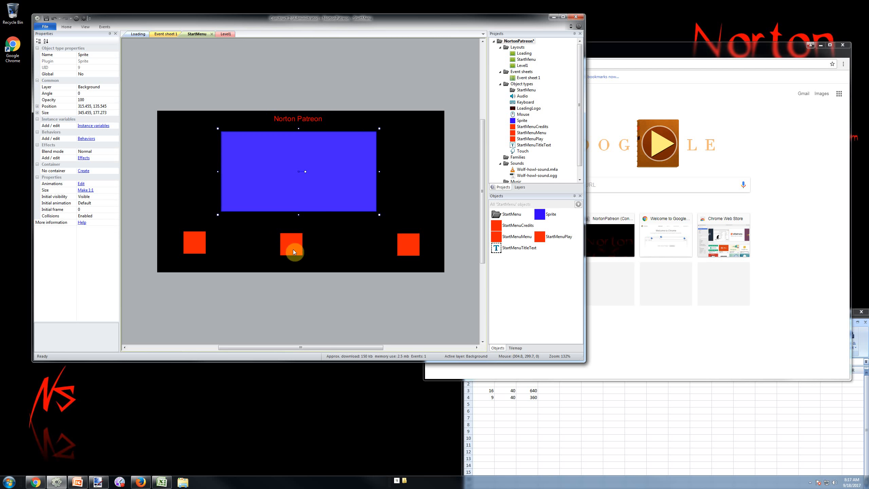
# Nudge the StartMenuMenu square sideways to an X position of about 314, centered beneath the blue rectangle
pyautogui.click(293, 246)
pyautogui.press('Right')
pyautogui.press('Right')
pyautogui.press('Right')
pyautogui.press('Right')
pyautogui.press('Right')
pyautogui.press('Right')
pyautogui.press('Right')
pyautogui.press('Right')
pyautogui.press('Right')
pyautogui.press('Right')
pyautogui.press('Right')
pyautogui.press('Right')
pyautogui.press('Right')
pyautogui.press('Right')
pyautogui.press('Right')
pyautogui.press('Right')
pyautogui.press('Right')
pyautogui.press('Right')
pyautogui.press('Right')
pyautogui.press('Left')
pyautogui.press('Left')
pyautogui.press('Left')
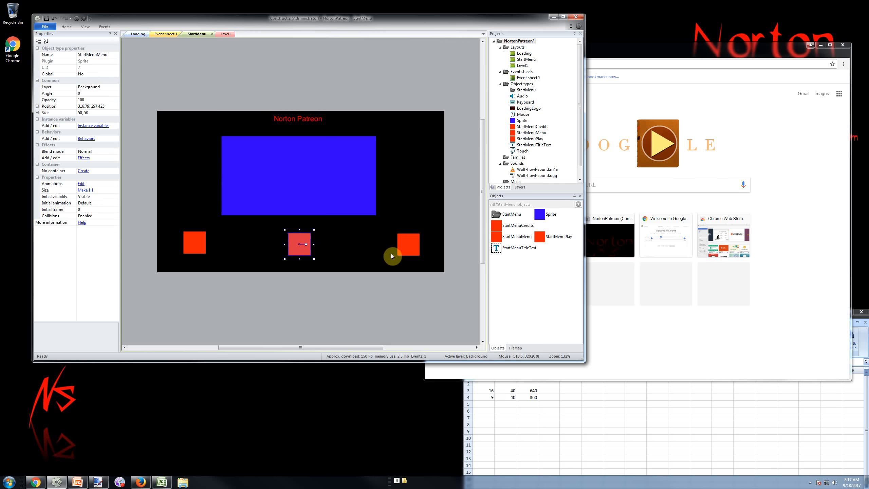
pyautogui.click(314, 178)
pyautogui.click(304, 244)
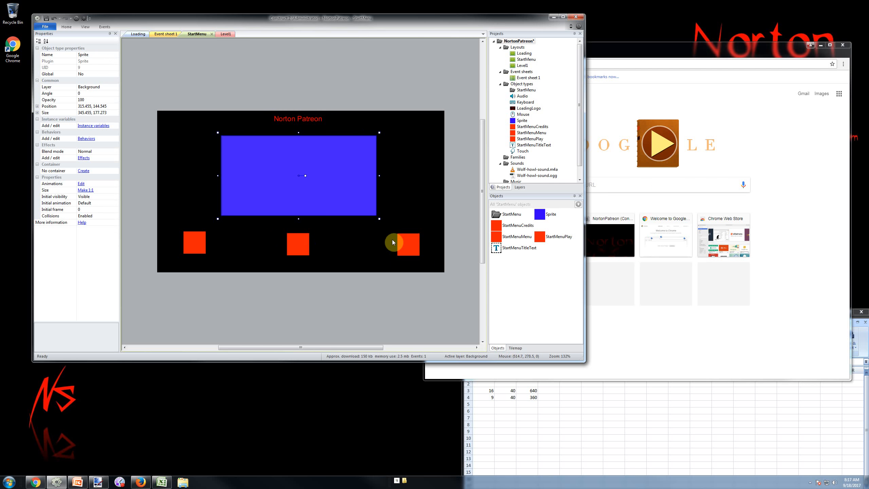
# Move the StartMenuCredits and StartMenuPlay squares outward toward the layout's right and left edges
pyautogui.click(409, 246)
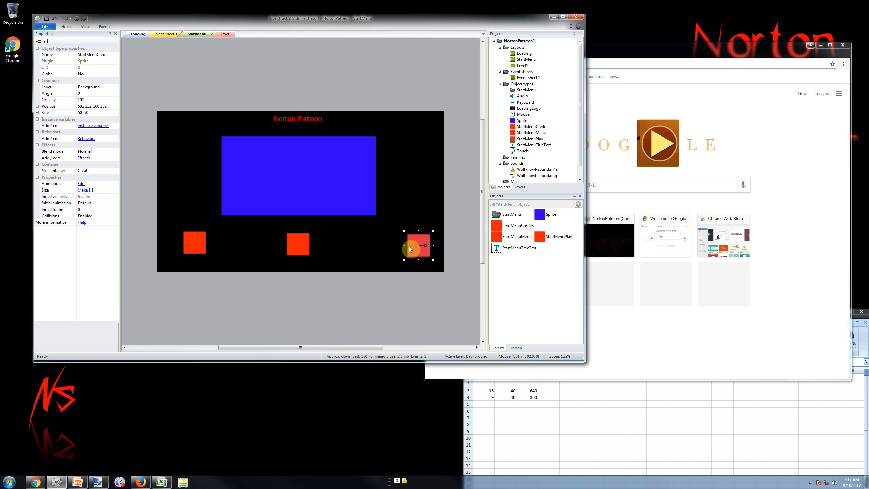
pyautogui.click(198, 247)
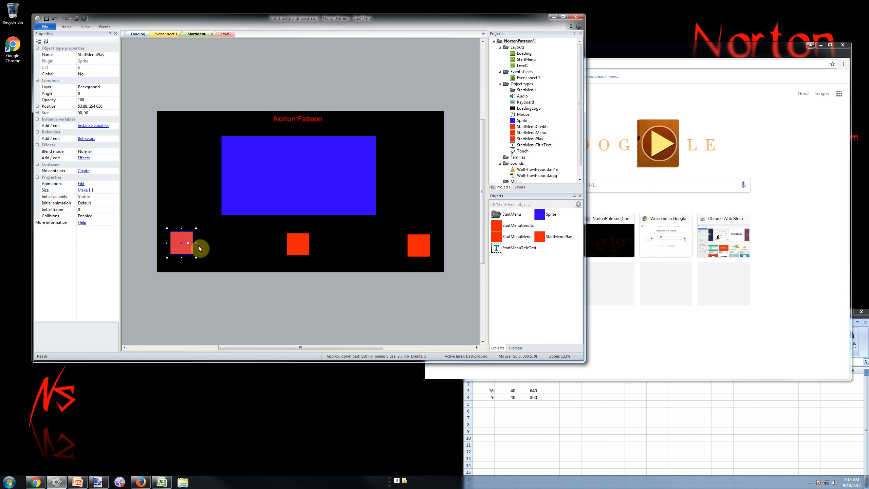
# Lower the StartMenuMenu and StartMenuCredits squares to about the same height as the StartMenuPlay square
pyautogui.click(311, 242)
pyautogui.click(306, 244)
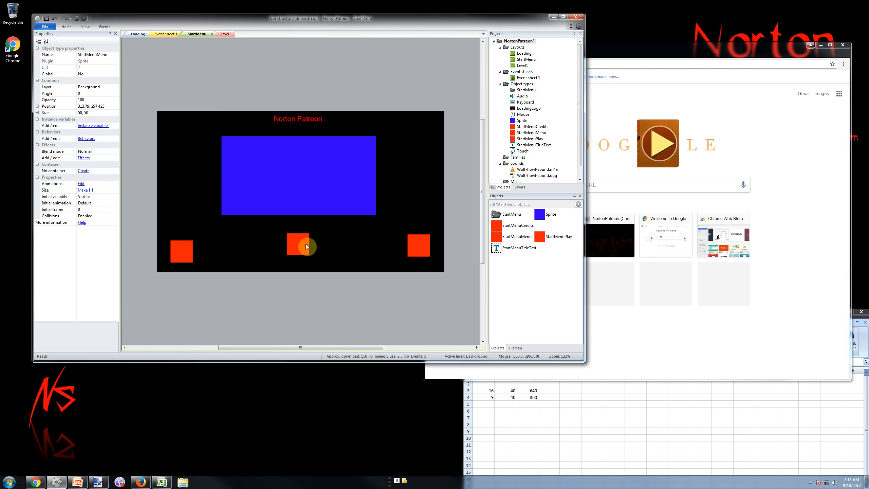
pyautogui.press('Down')
pyautogui.press('Down')
pyautogui.press('Down')
pyautogui.press('Down')
pyautogui.press('Down')
pyautogui.press('Down')
pyautogui.press('Down')
pyautogui.press('Down')
pyautogui.press('Down')
pyautogui.press('Down')
pyautogui.press('Down')
pyautogui.press('Down')
pyautogui.press('Down')
pyautogui.press('Down')
pyautogui.press('Down')
pyautogui.press('Down')
pyautogui.press('Down')
pyautogui.press('Down')
pyautogui.press('Down')
pyautogui.press('Down')
pyautogui.click(422, 252)
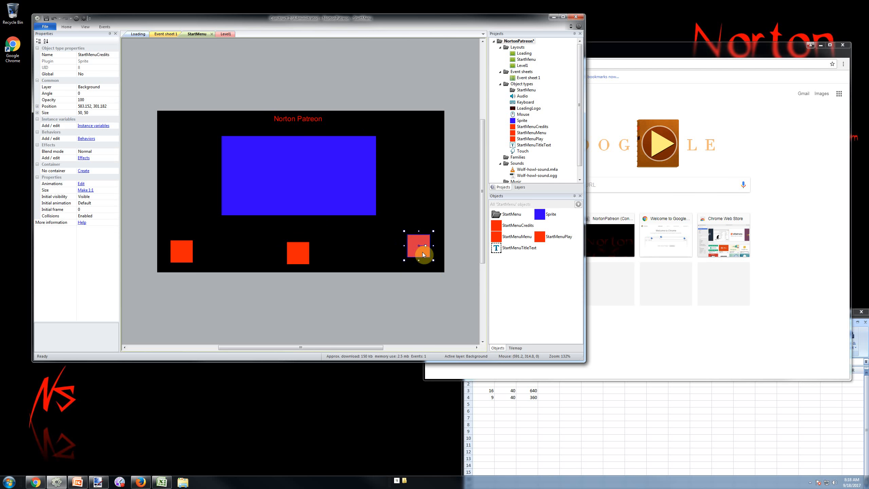
pyautogui.press('Down')
pyautogui.press('Down')
pyautogui.press('Down')
pyautogui.press('Down')
pyautogui.press('Down')
# Nudge the StartMenuMenu square up 3 pixels, fine-tune the row's alignment and clear the selection
pyautogui.click(302, 254)
pyautogui.press('Up')
pyautogui.press('Up')
pyautogui.press('Up')
pyautogui.click(420, 251)
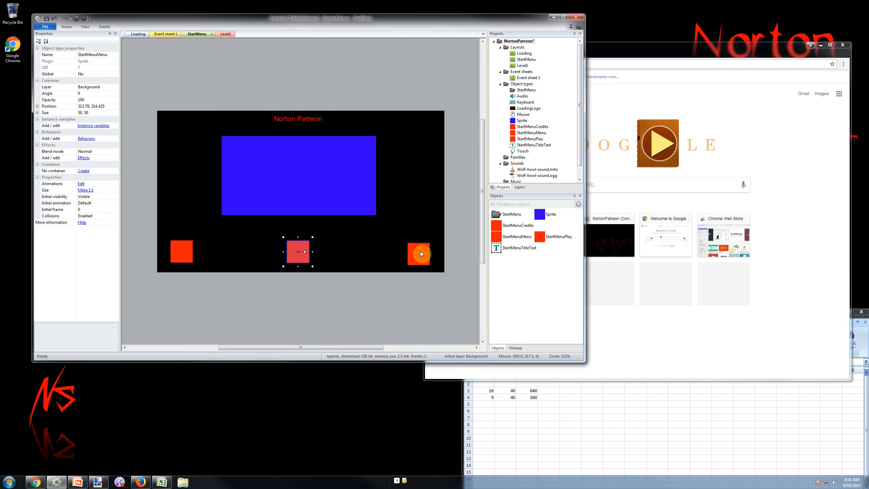
pyautogui.click(187, 254)
pyautogui.click(323, 326)
pyautogui.click(303, 196)
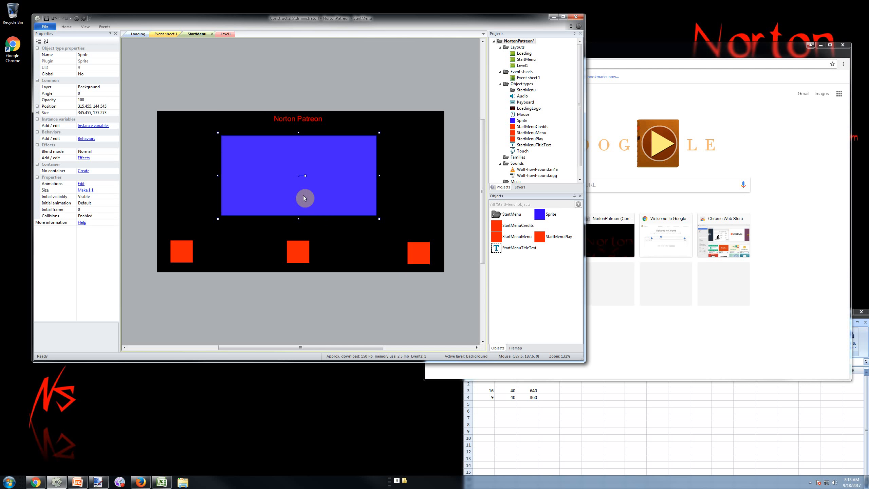
pyautogui.click(406, 80)
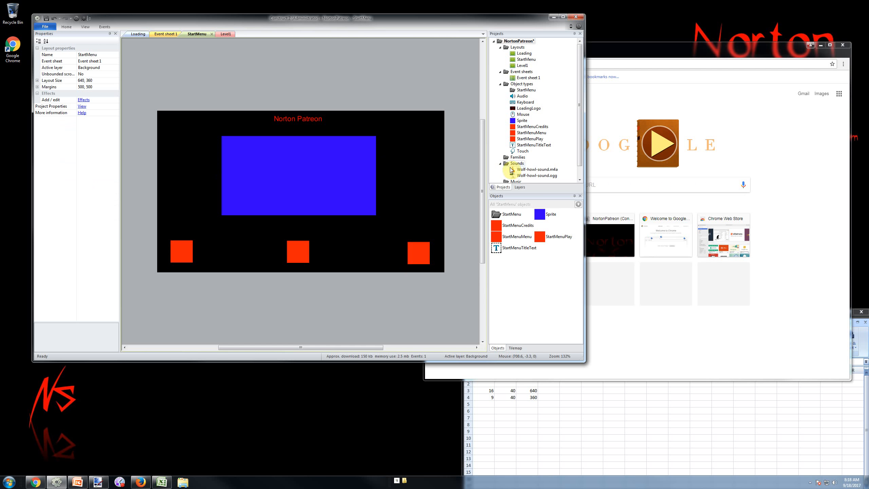
# Examine the Credits, Menu and Background layers by toggling Background's visibility, and check which layer each red square is on
pyautogui.click(520, 187)
pyautogui.click(508, 56)
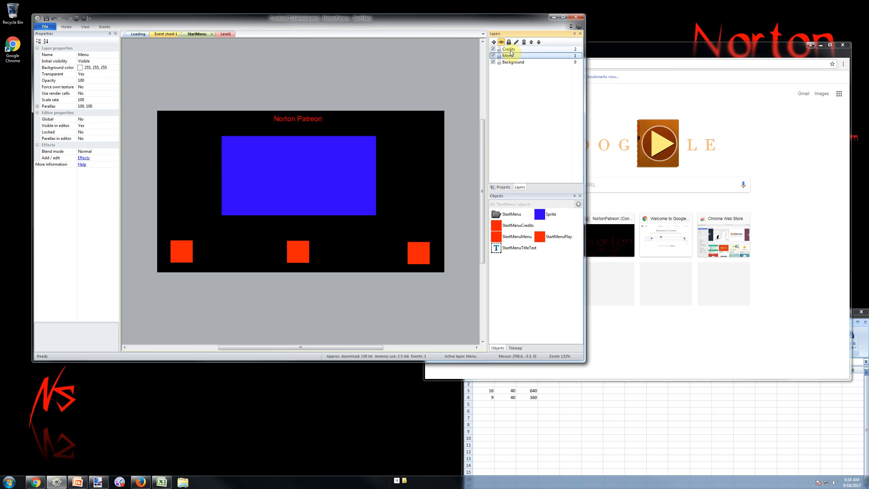
pyautogui.click(509, 50)
pyautogui.click(510, 56)
pyautogui.click(512, 63)
pyautogui.click(509, 57)
pyautogui.click(510, 50)
pyautogui.click(492, 63)
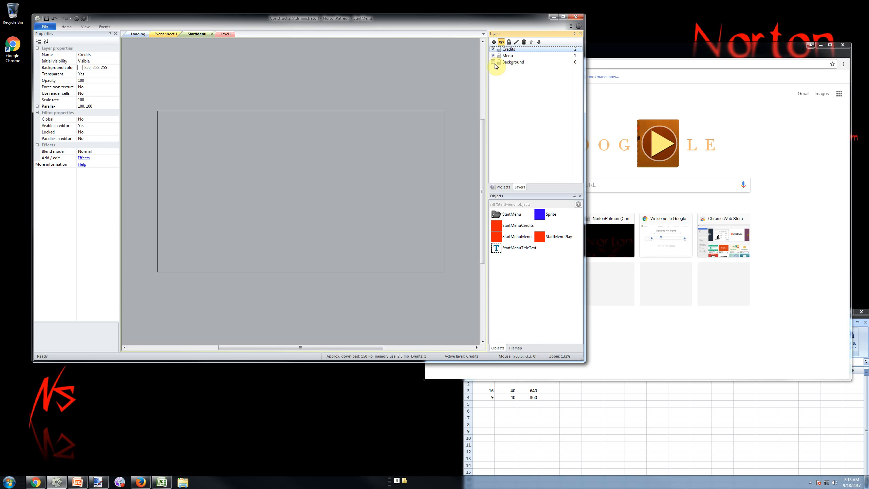
pyautogui.click(492, 62)
pyautogui.click(493, 62)
pyautogui.click(492, 63)
pyautogui.click(401, 99)
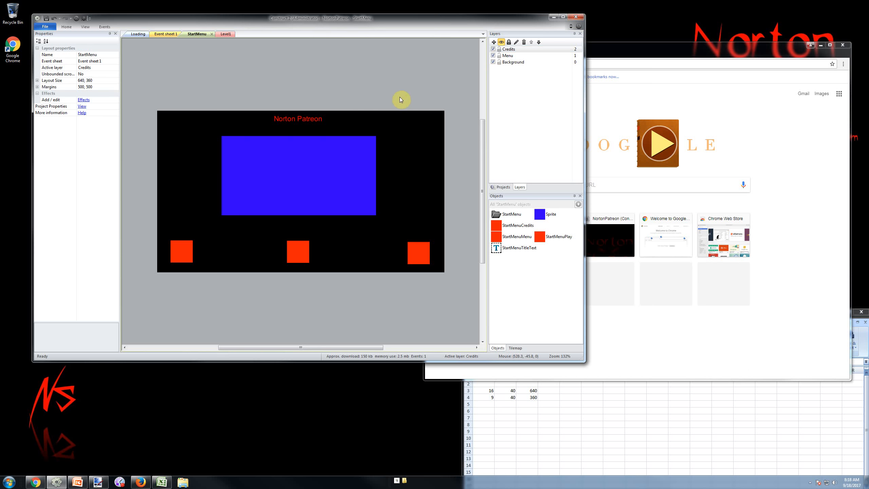
pyautogui.click(186, 258)
pyautogui.click(297, 257)
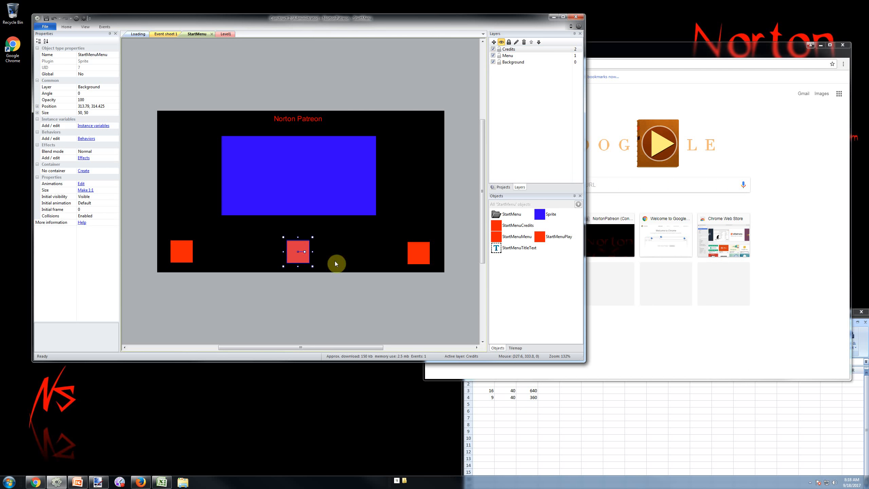
pyautogui.click(423, 259)
pyautogui.click(255, 83)
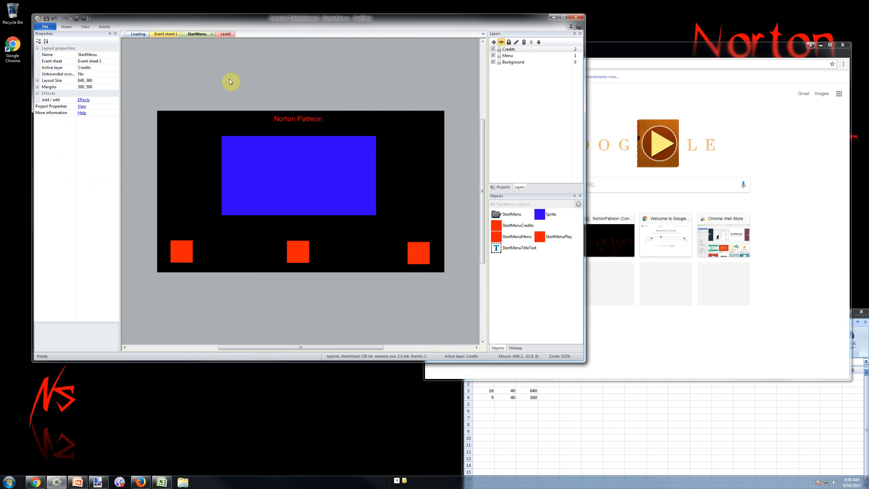
# Start adding a new event to Event sheet 1
pyautogui.click(173, 35)
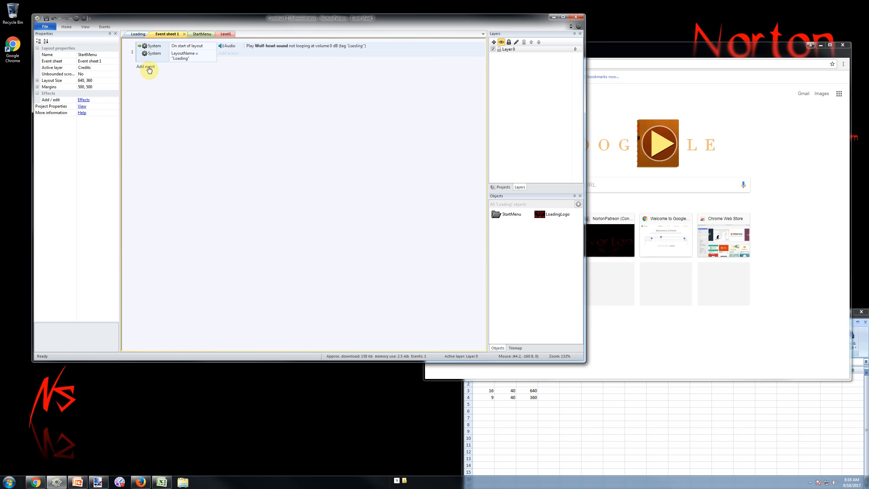
pyautogui.click(145, 66)
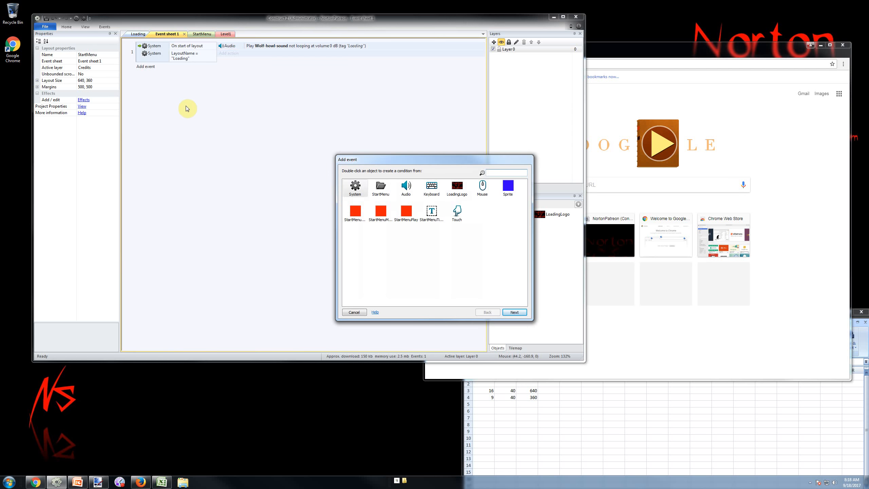